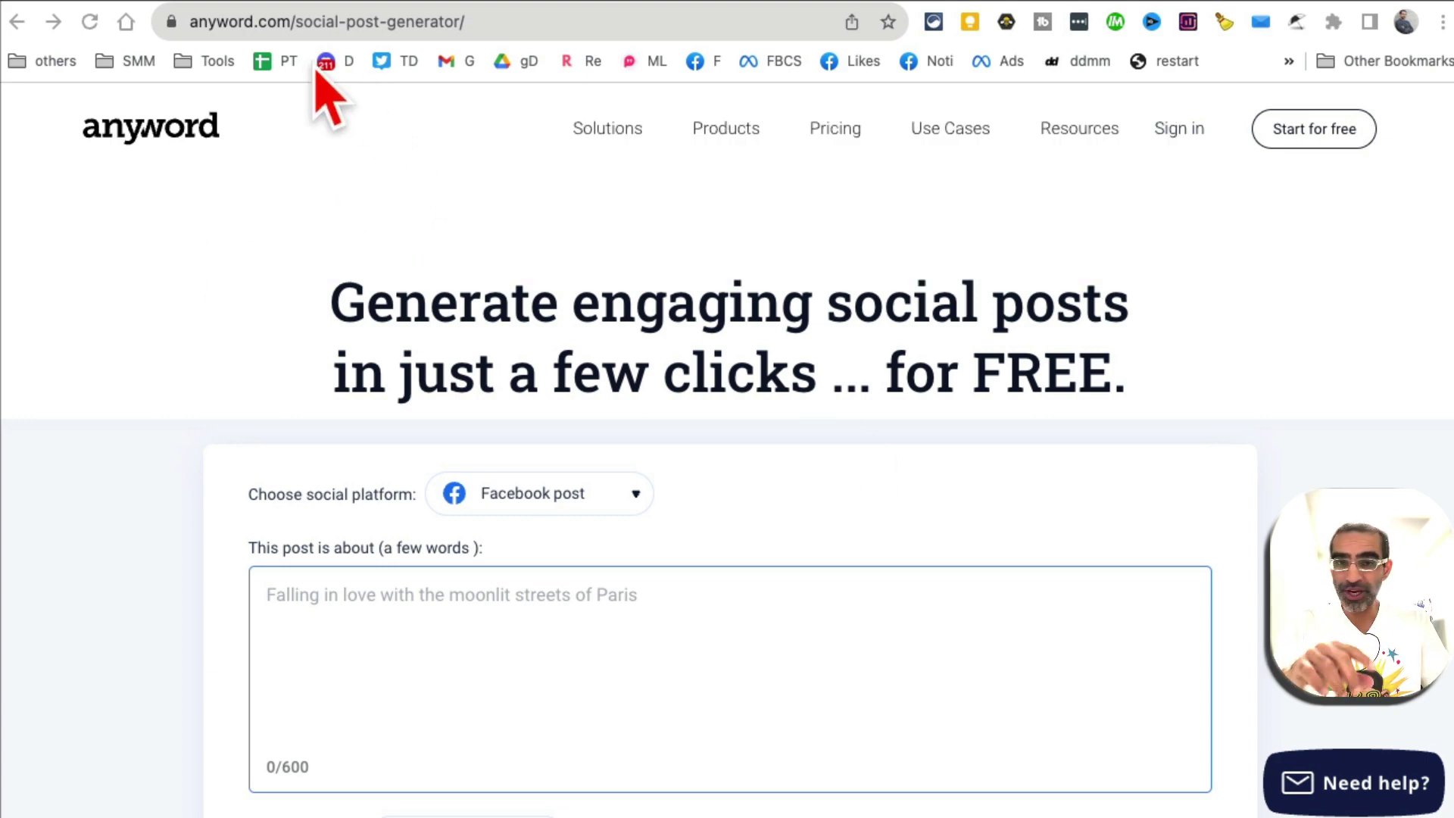
Return to Anyword's homepage, highlight its headline and show the Use Cases dropdown.
left_click(150, 140)
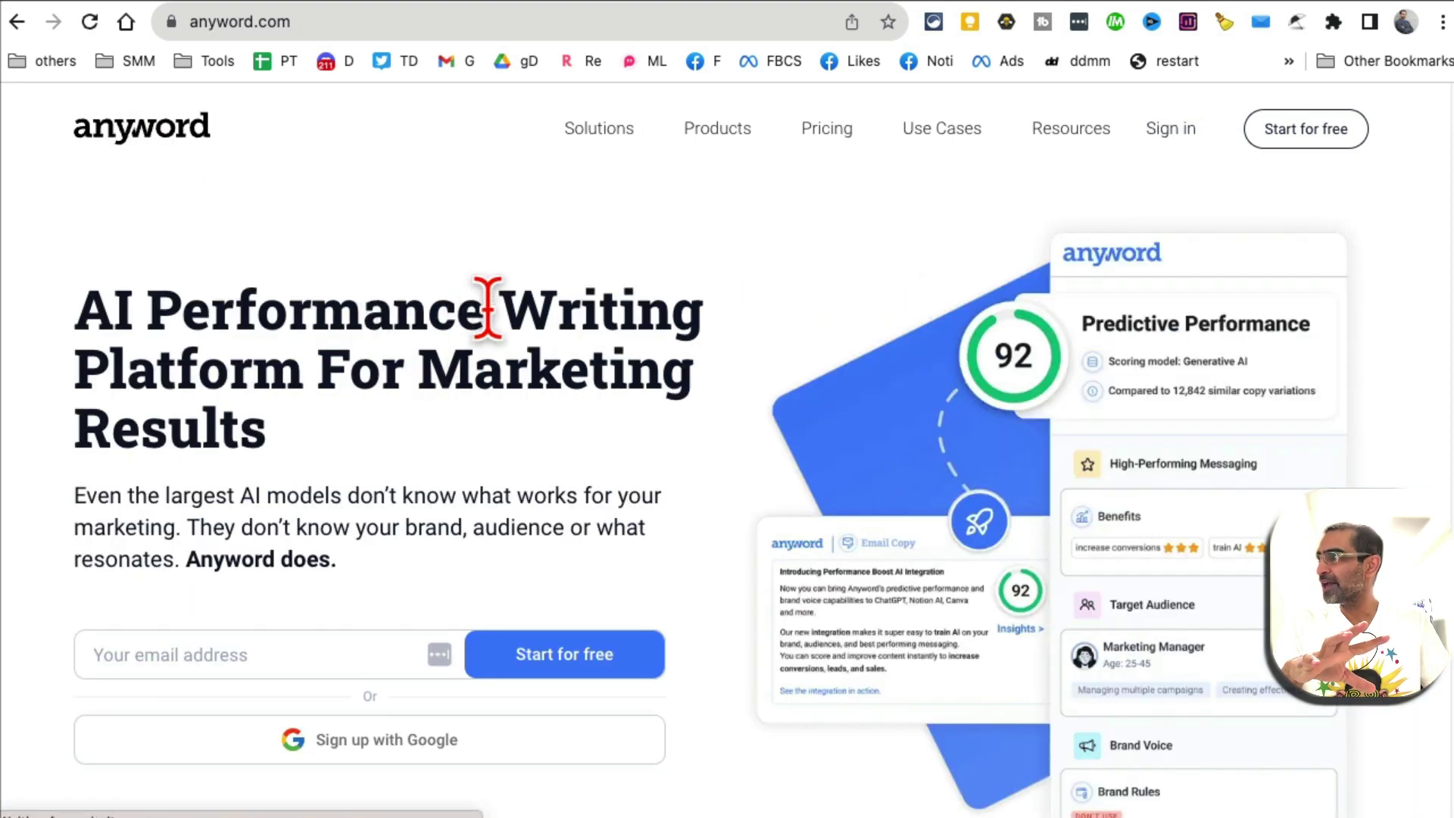
left_click_drag(488, 306, 633, 373)
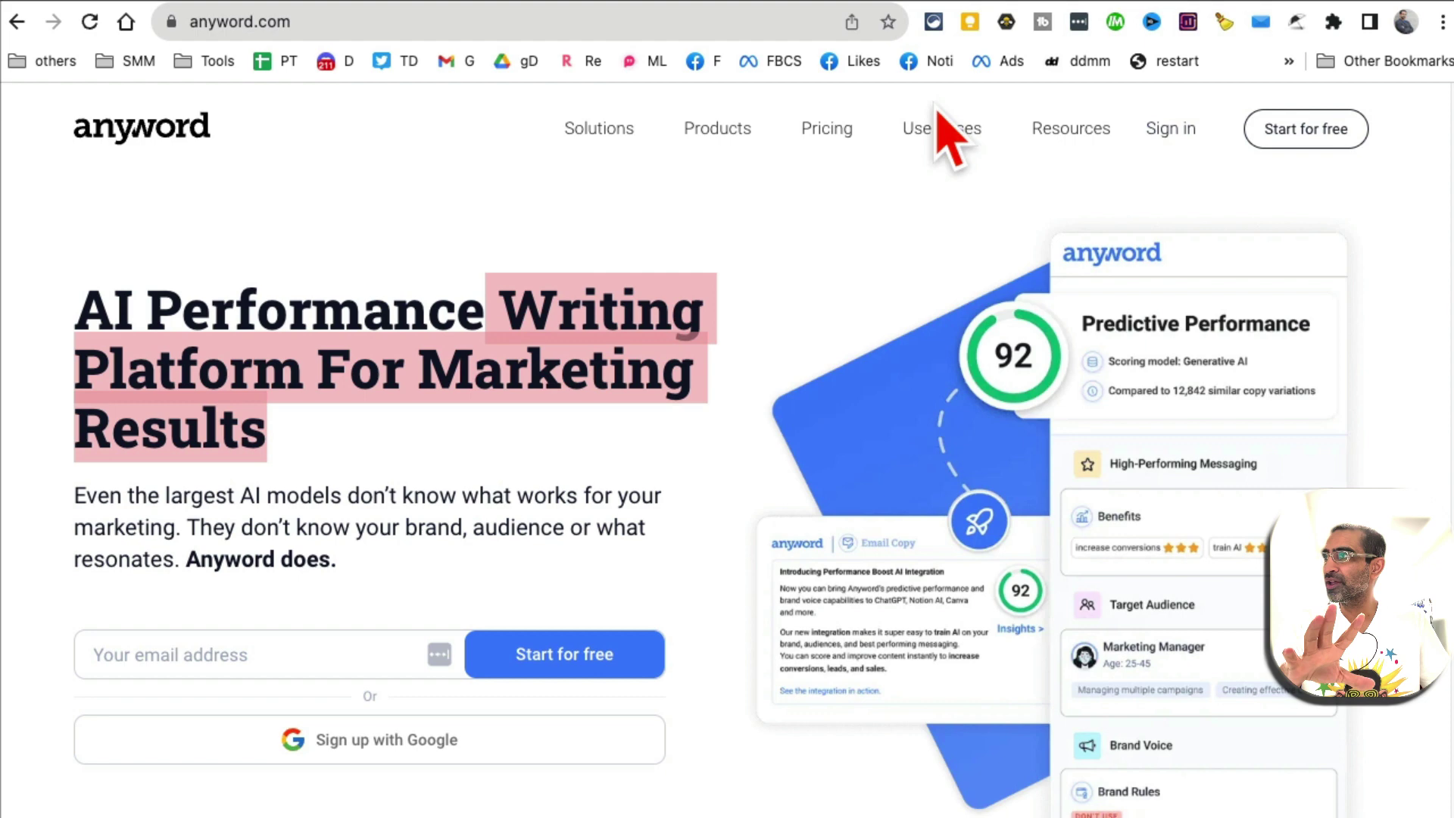
mouse_move(939, 138)
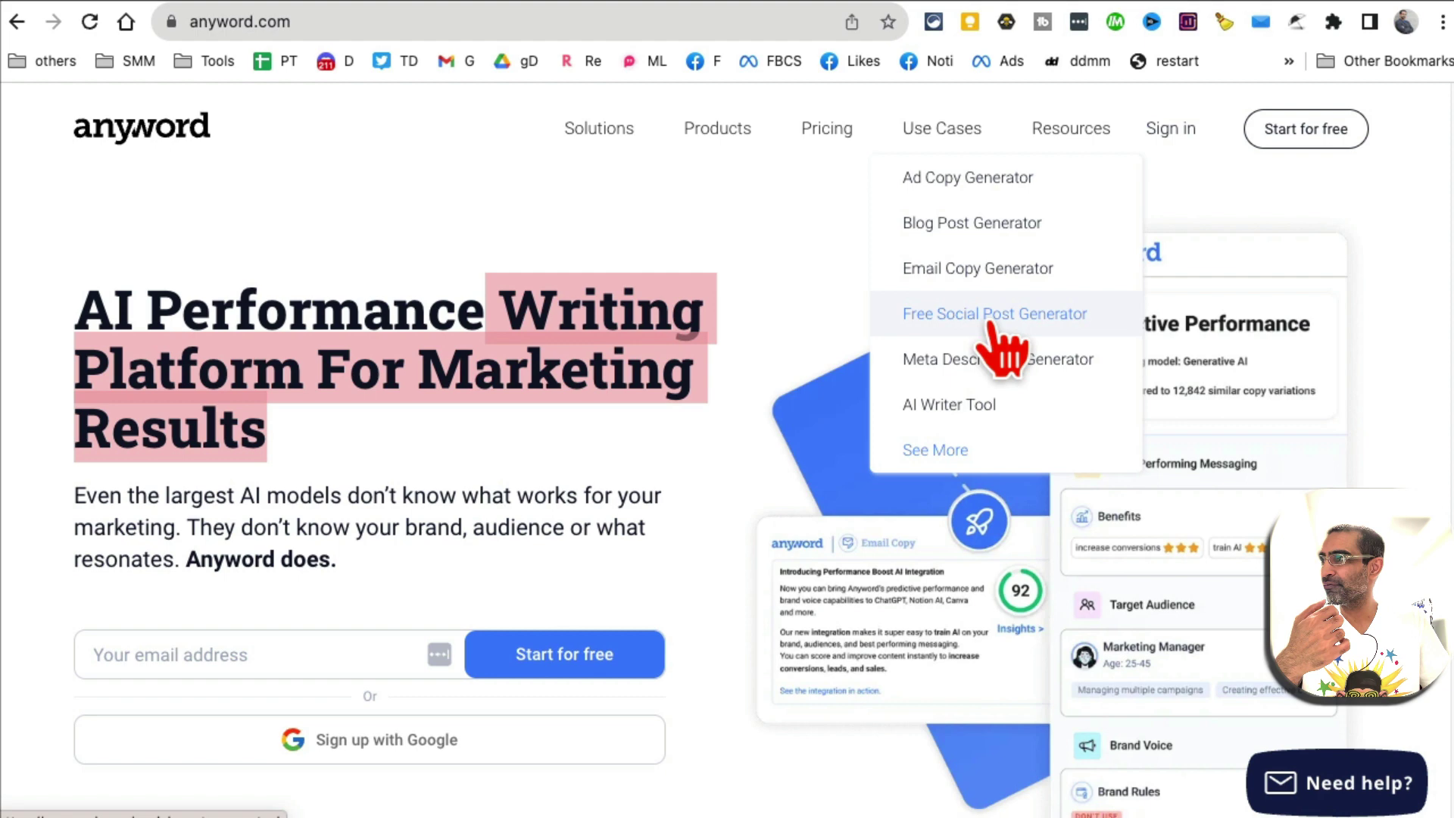
Generate a LinkedIn post about 'self care tips' with Anyword's free social post generator.
left_click(1035, 326)
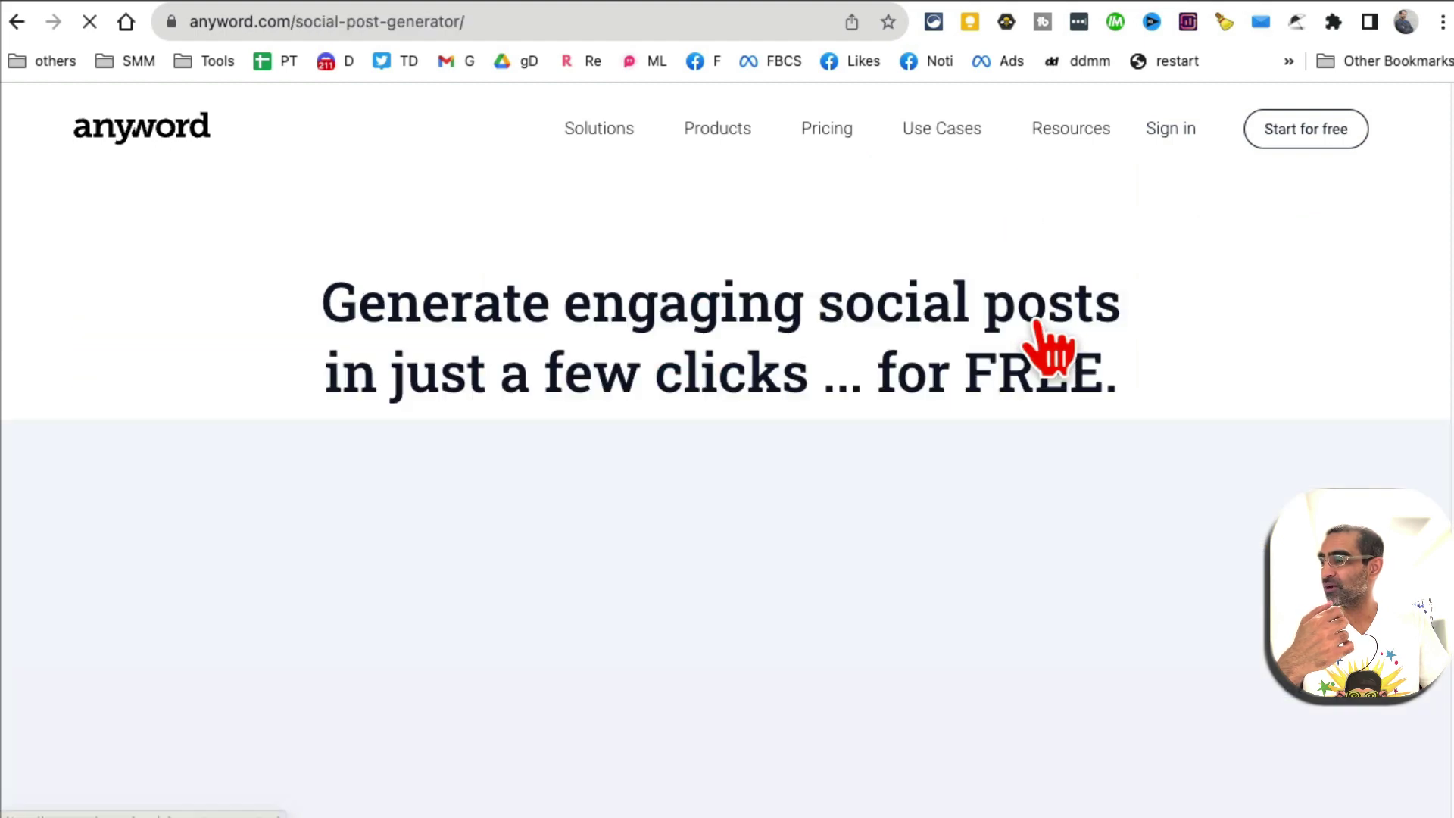
left_click(551, 502)
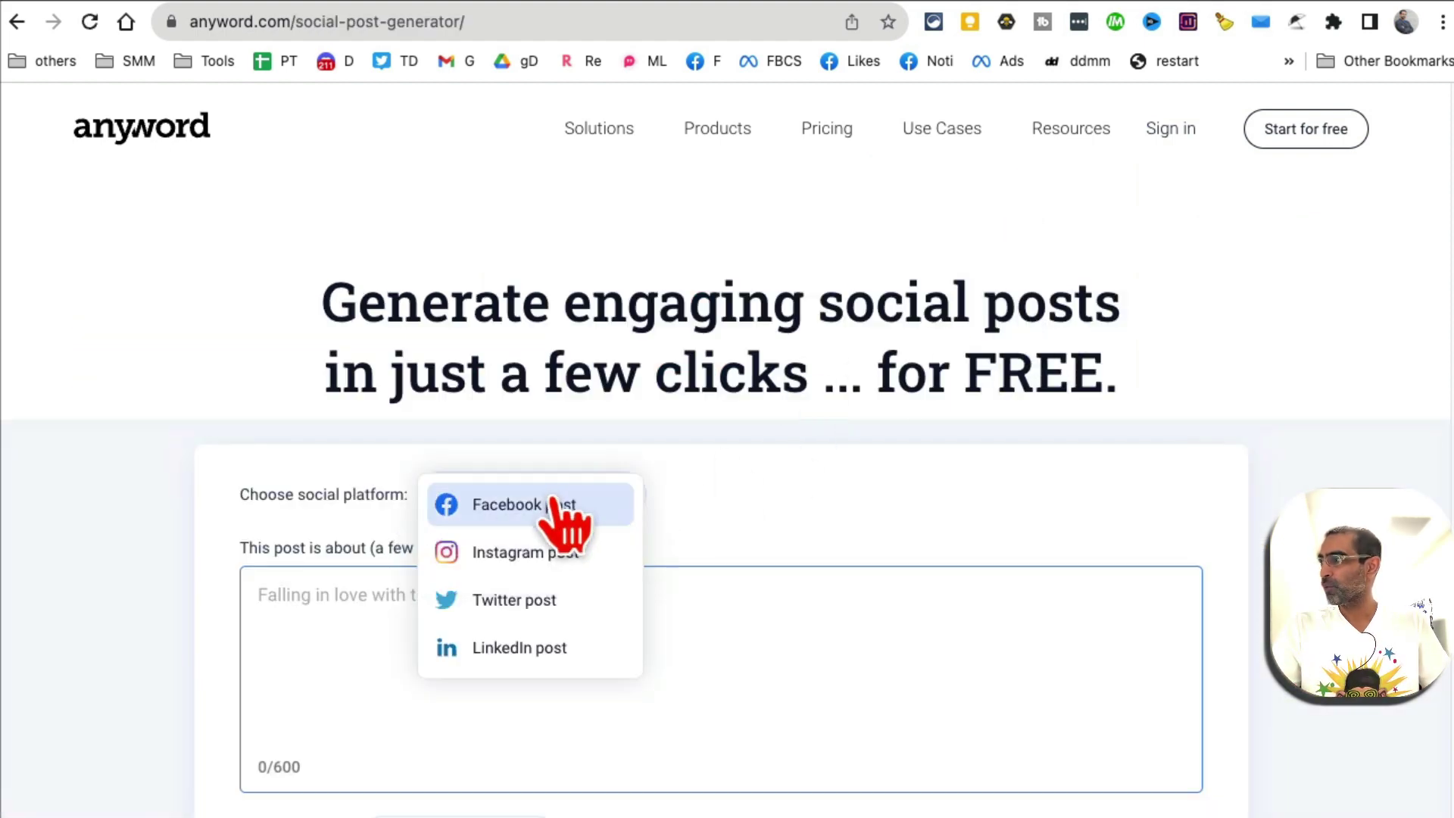
left_click(543, 659)
left_click(587, 630)
type("self care tips")
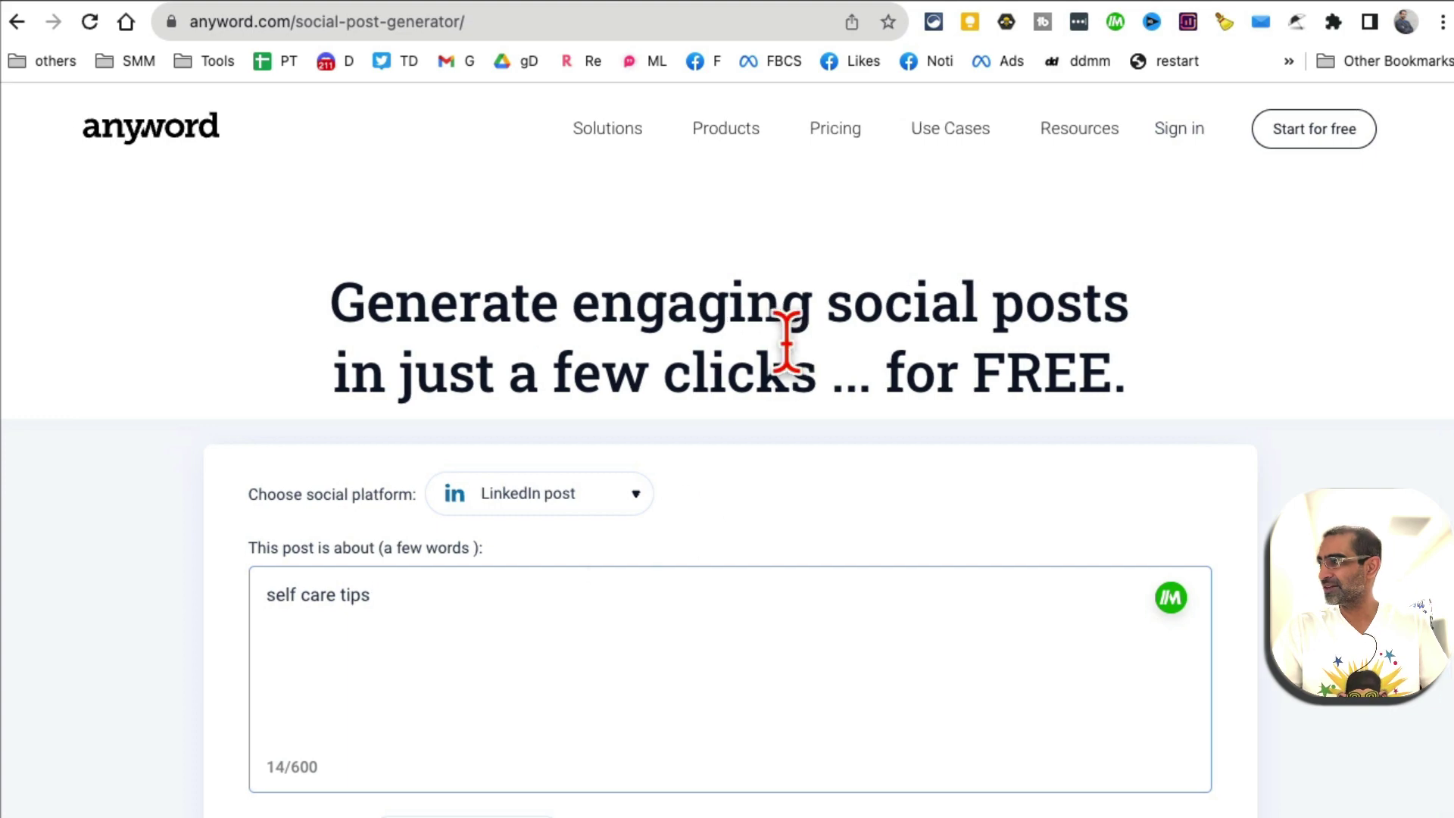
scroll(785, 364, "down", 5)
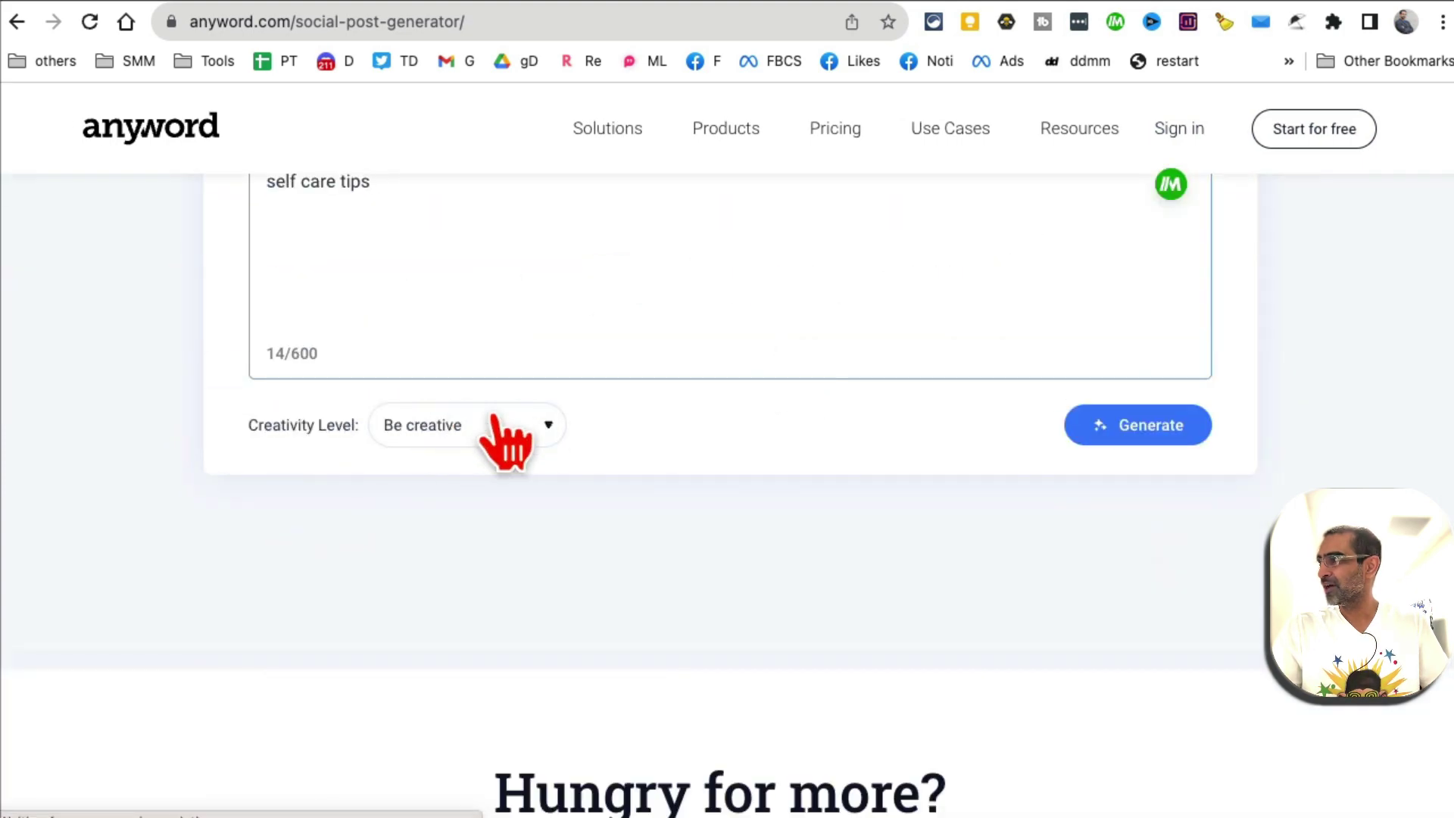
left_click(1164, 429)
scroll(849, 429, "up", 4)
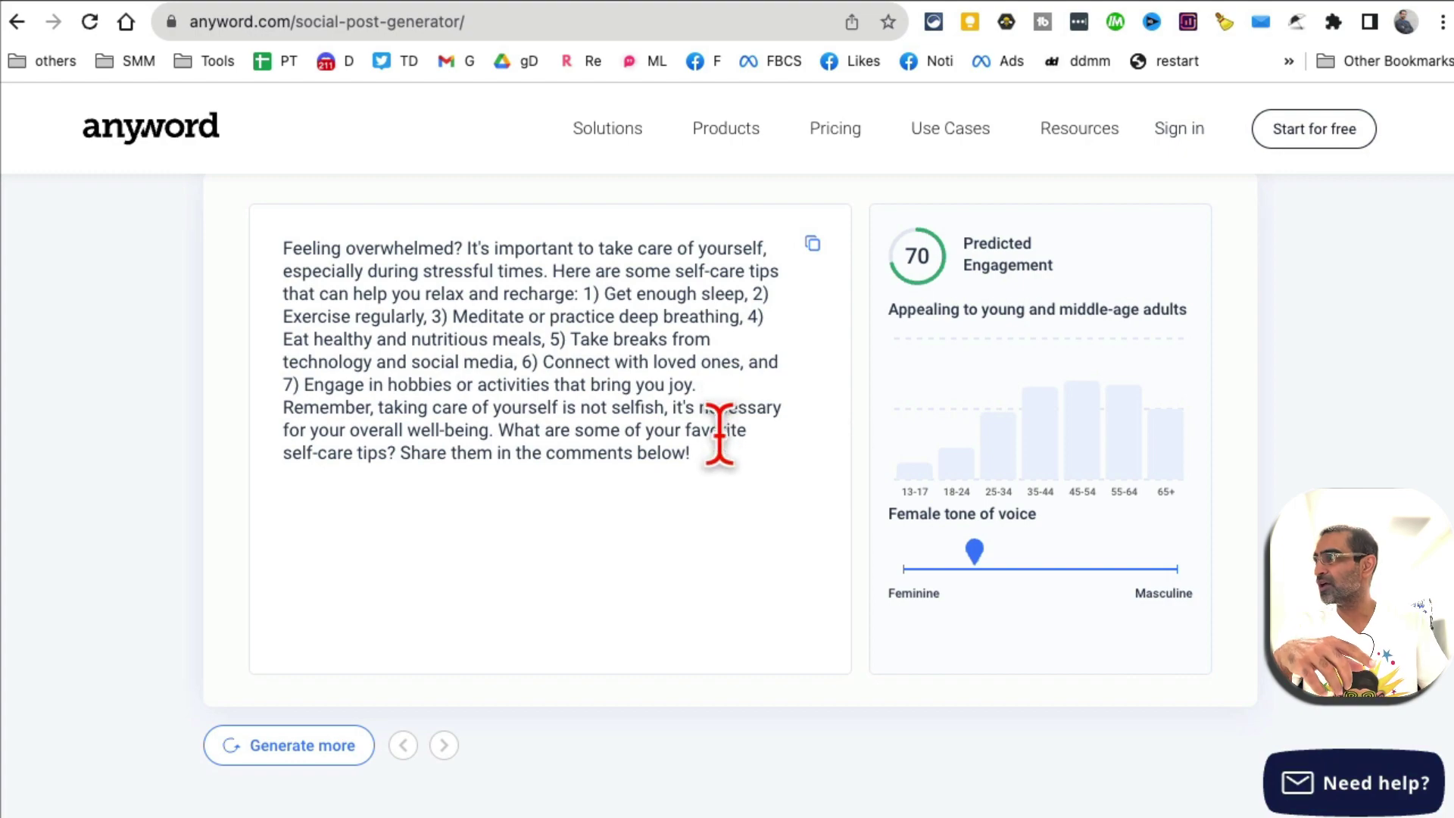
Select the first post, then generate a second self-care version scoring 58 engagement.
scroll(719, 434, "up", 2)
left_click_drag(730, 552, 237, 351)
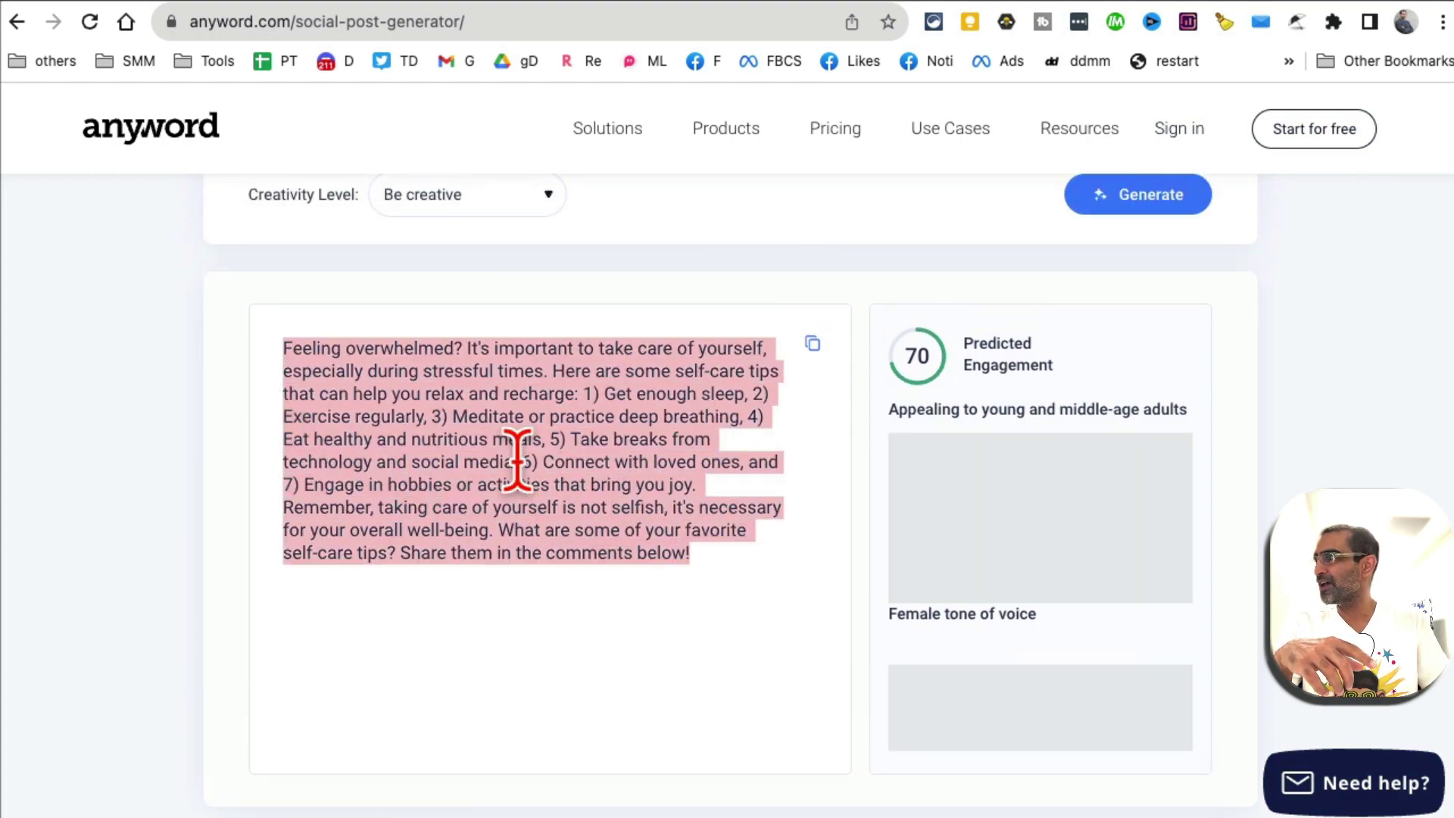
scroll(525, 485, "up", 5)
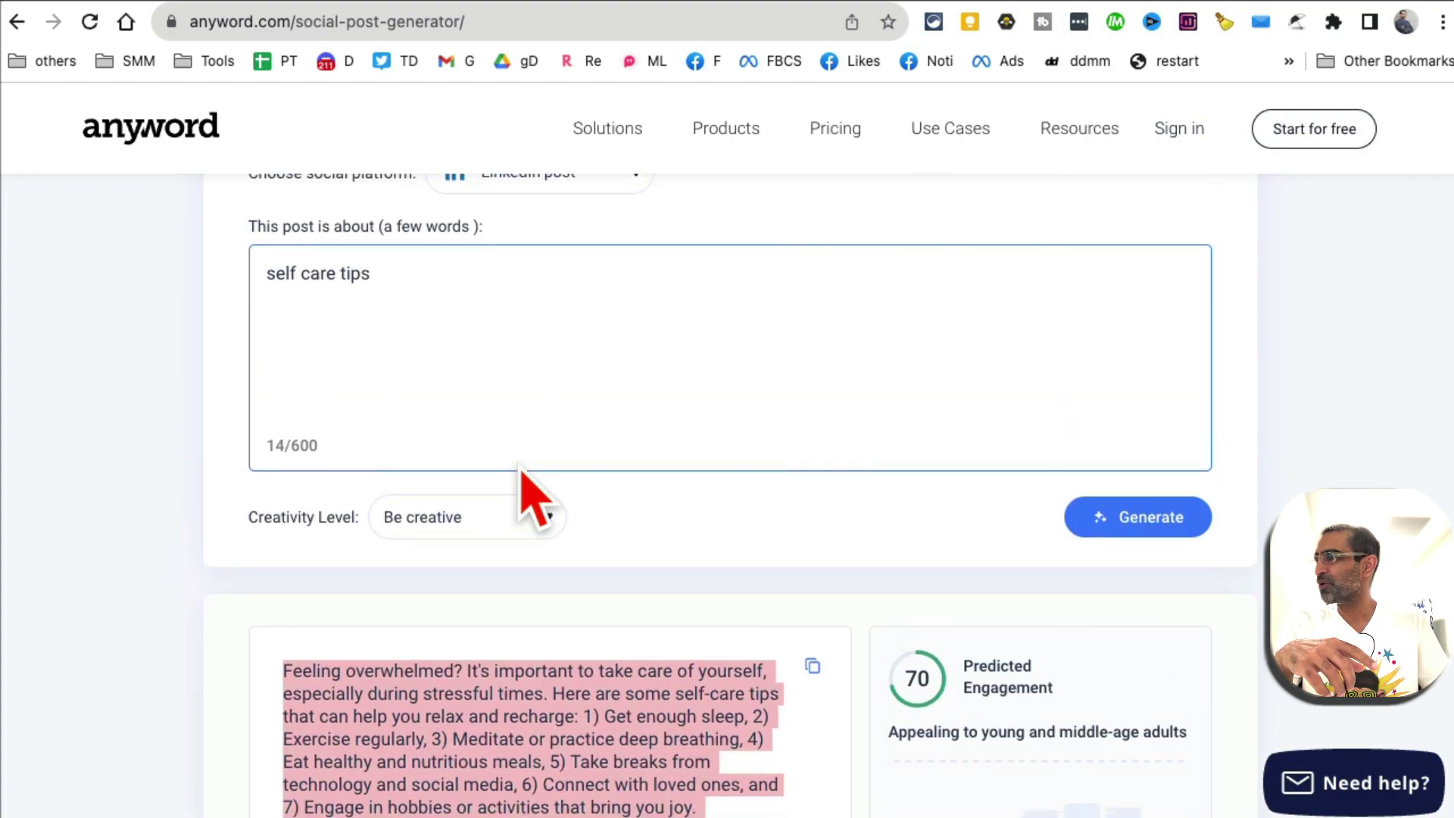
scroll(530, 485, "down", 3)
scroll(901, 447, "down", 2)
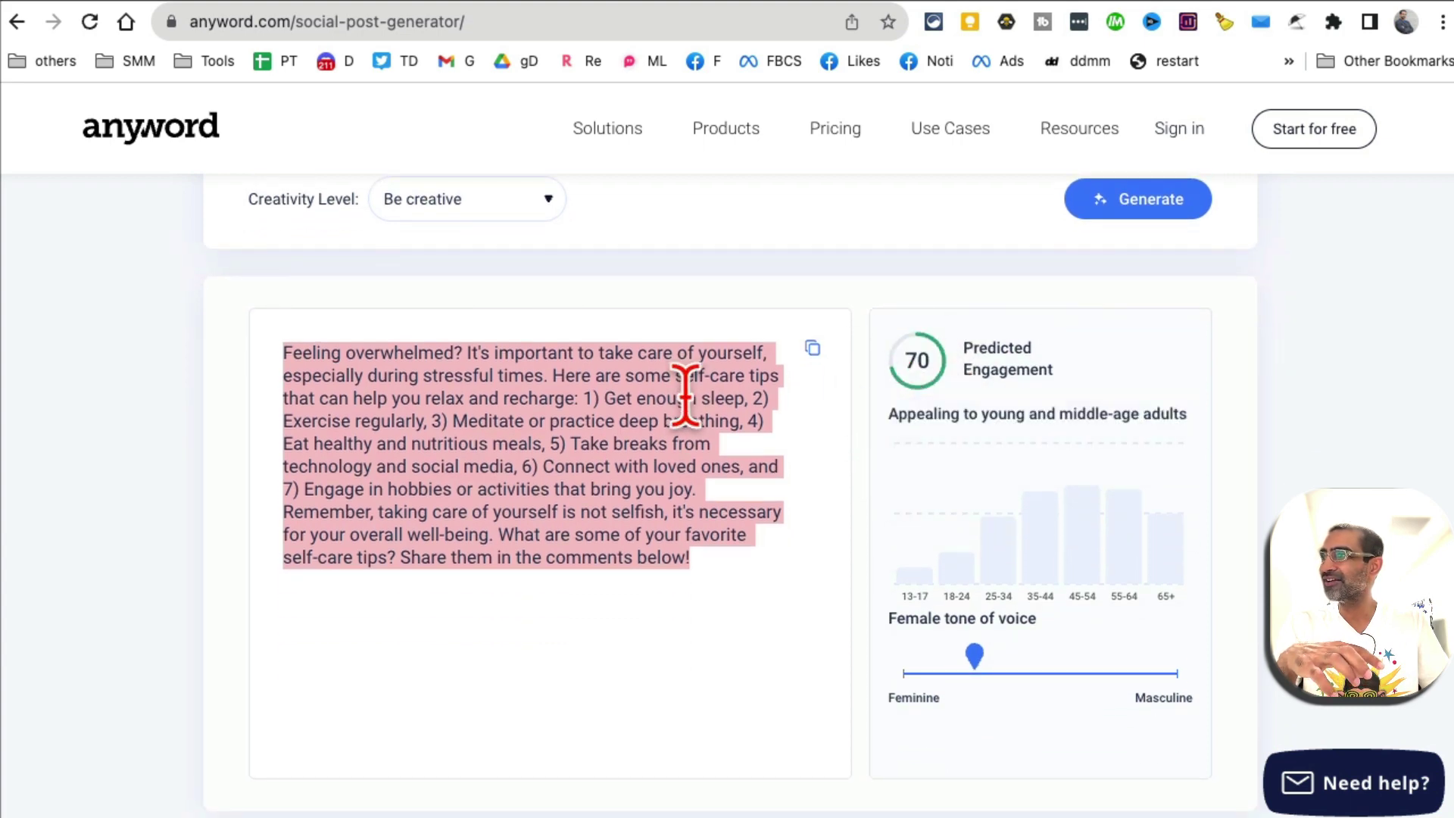
scroll(685, 394, "down", 5)
left_click(307, 497)
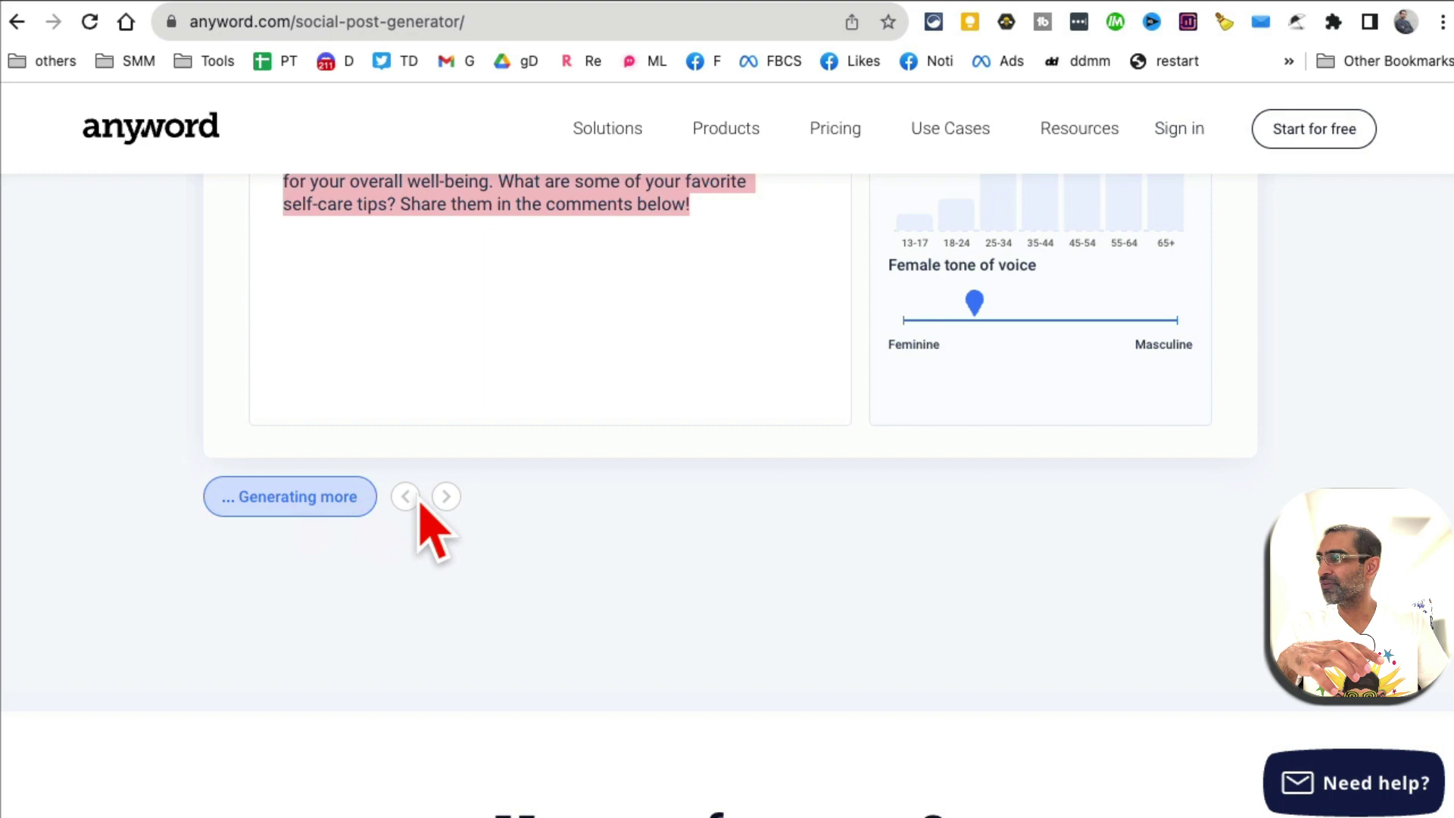
scroll(682, 523, "up", 3)
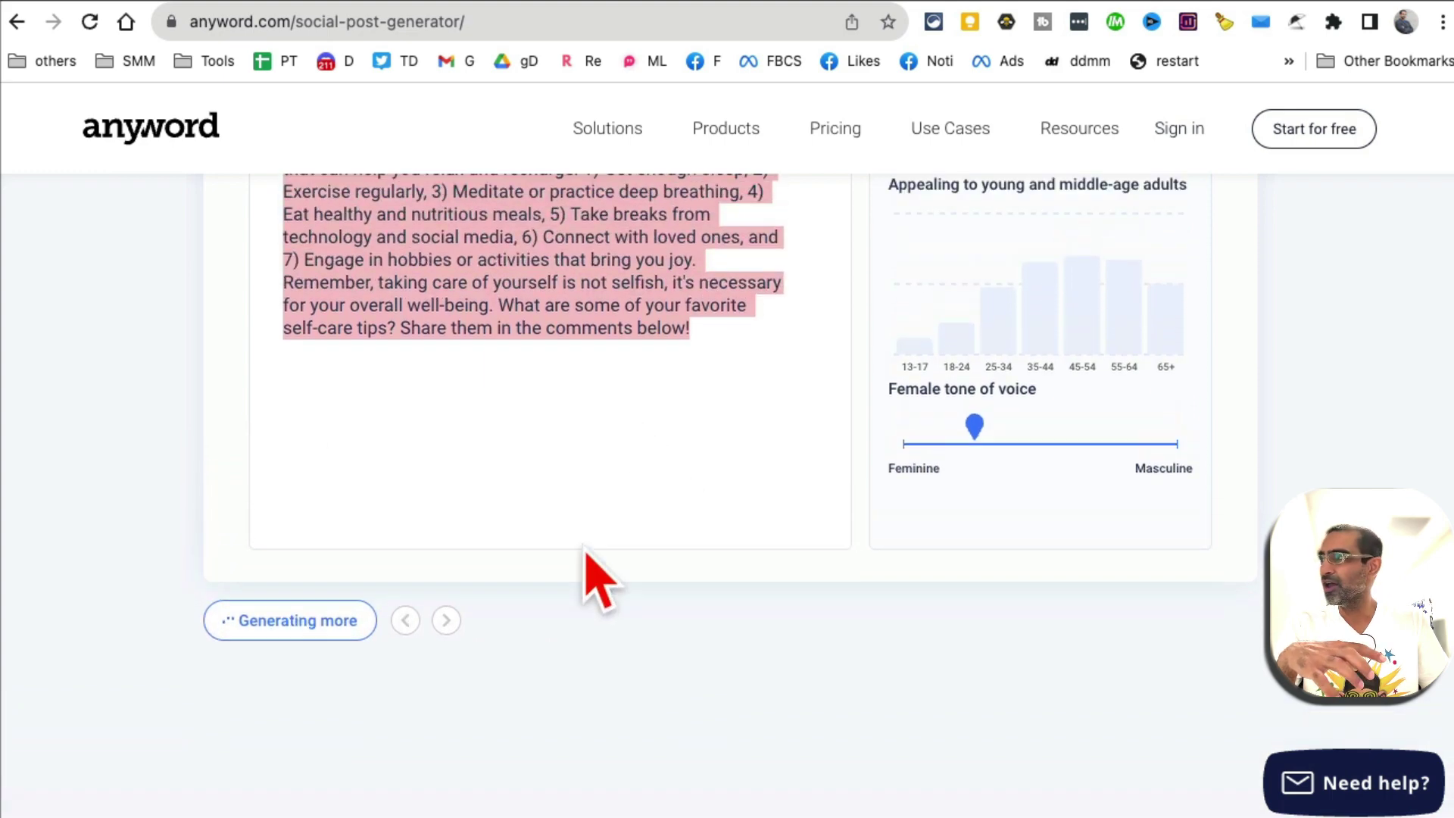
scroll(587, 523, "up", 2)
scroll(603, 561, "down", 2)
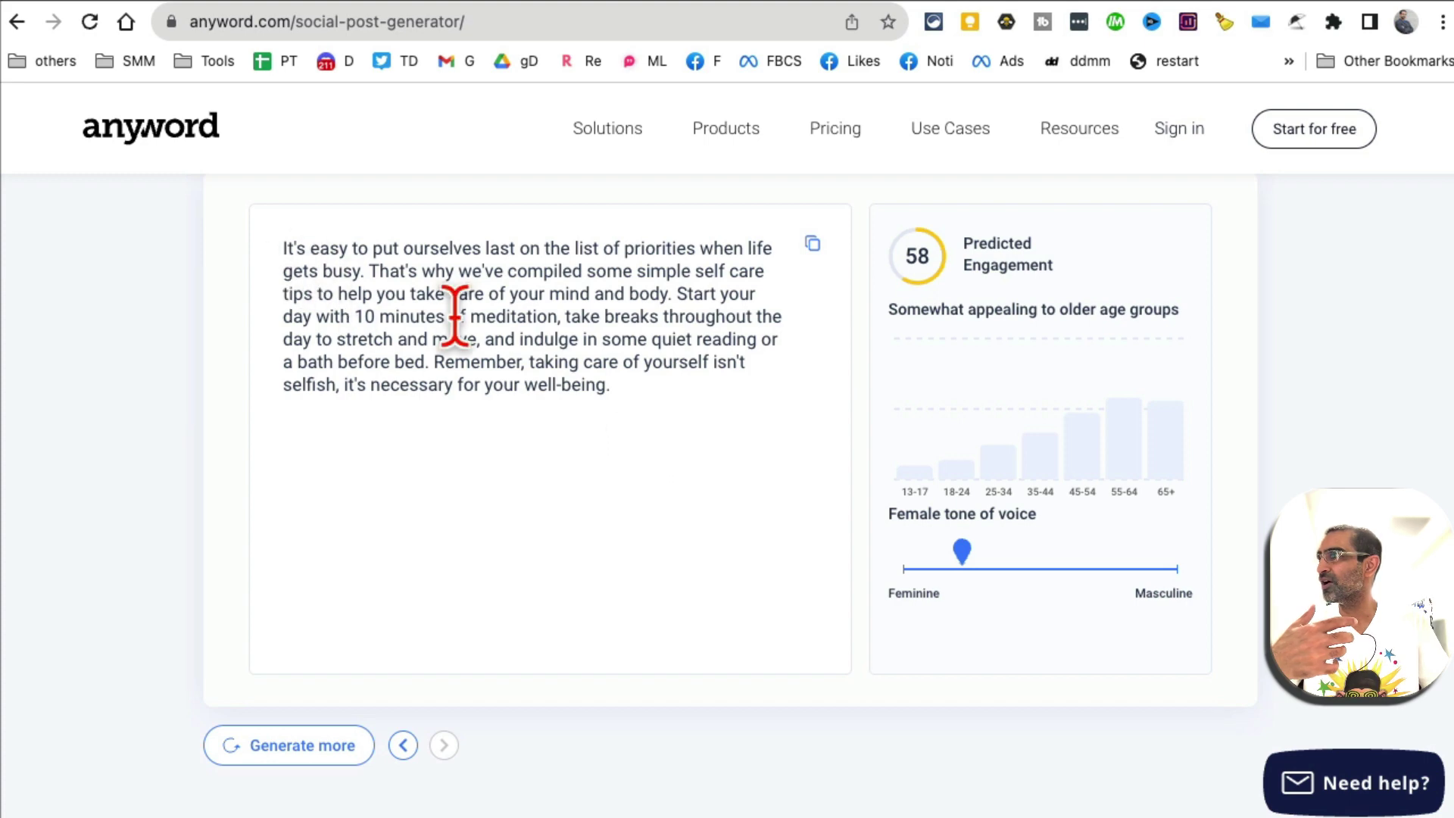
scroll(655, 568, "up", 3)
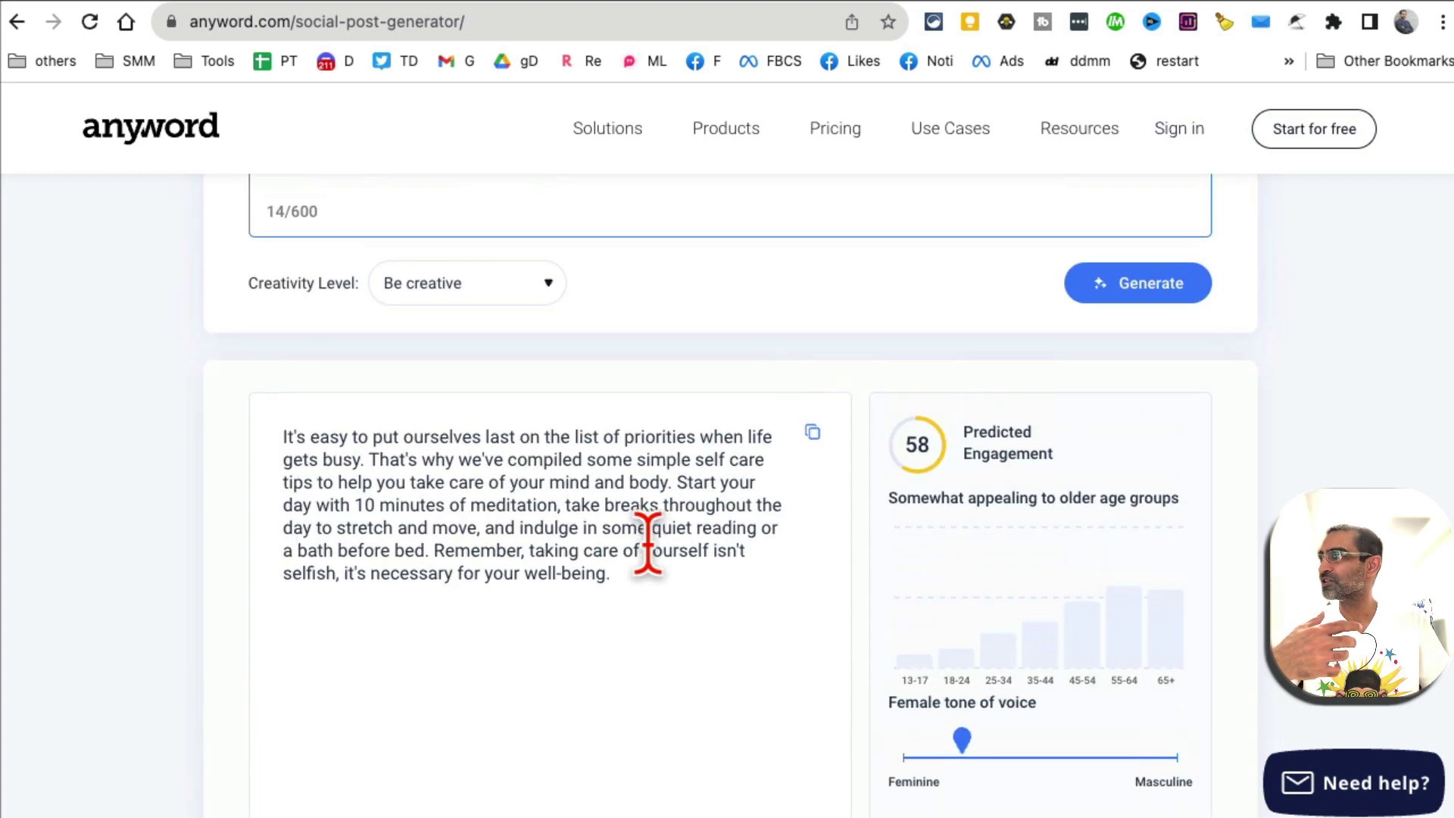
scroll(652, 561, "up", 4)
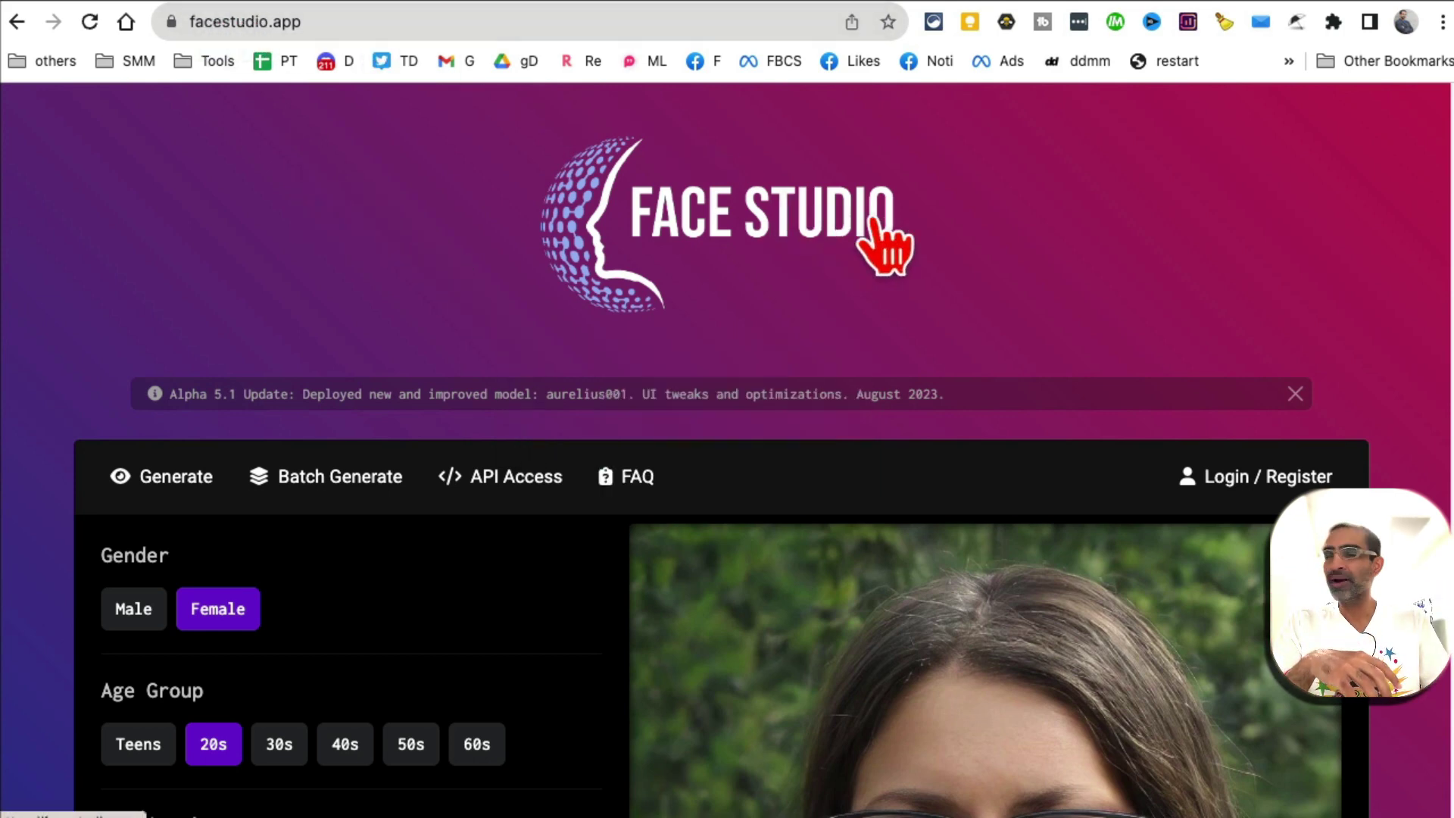
Generate a Face Studio portrait set to Male, Teens and European.
scroll(893, 386, "down", 5)
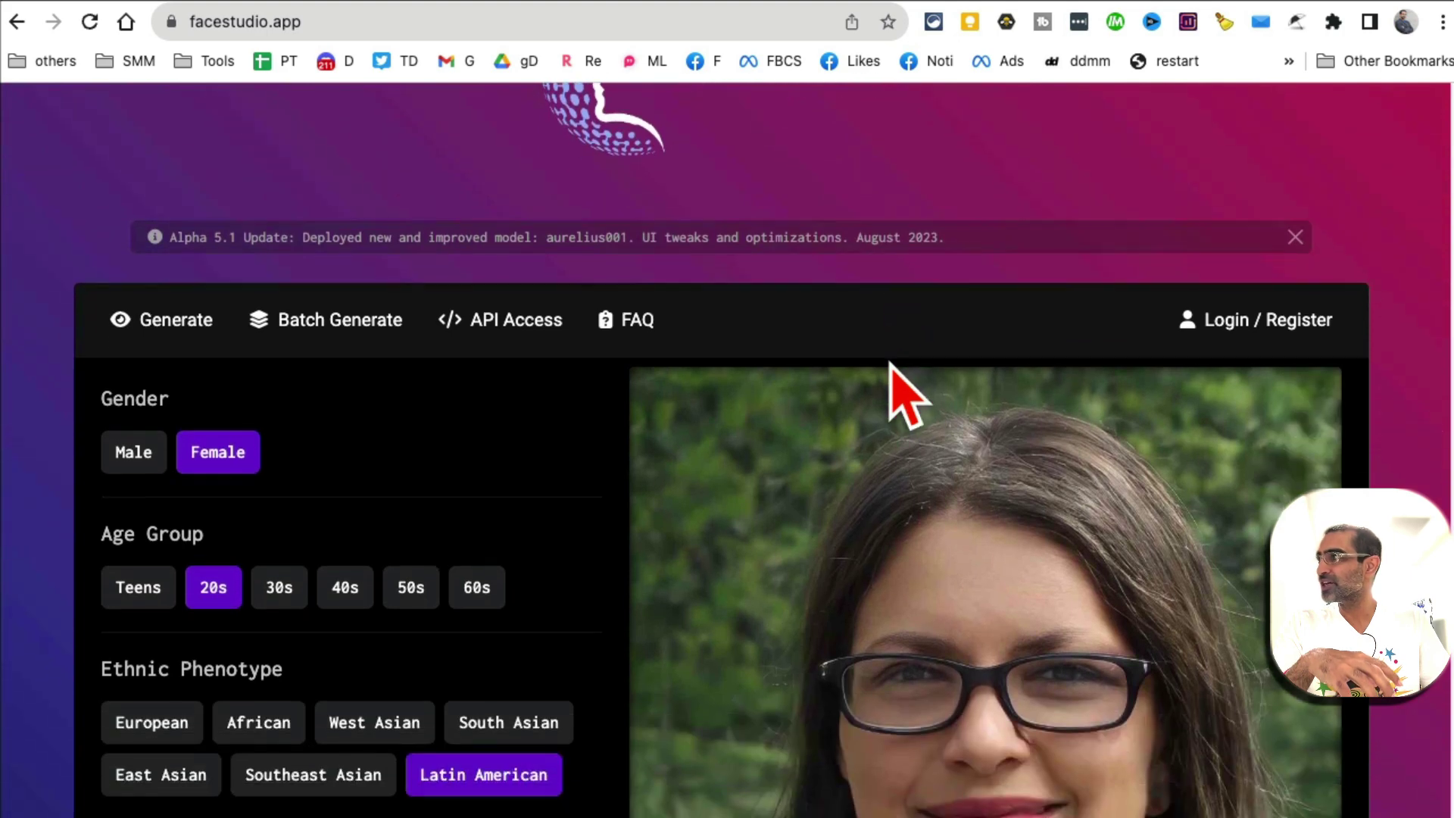
scroll(311, 481, "down", 2)
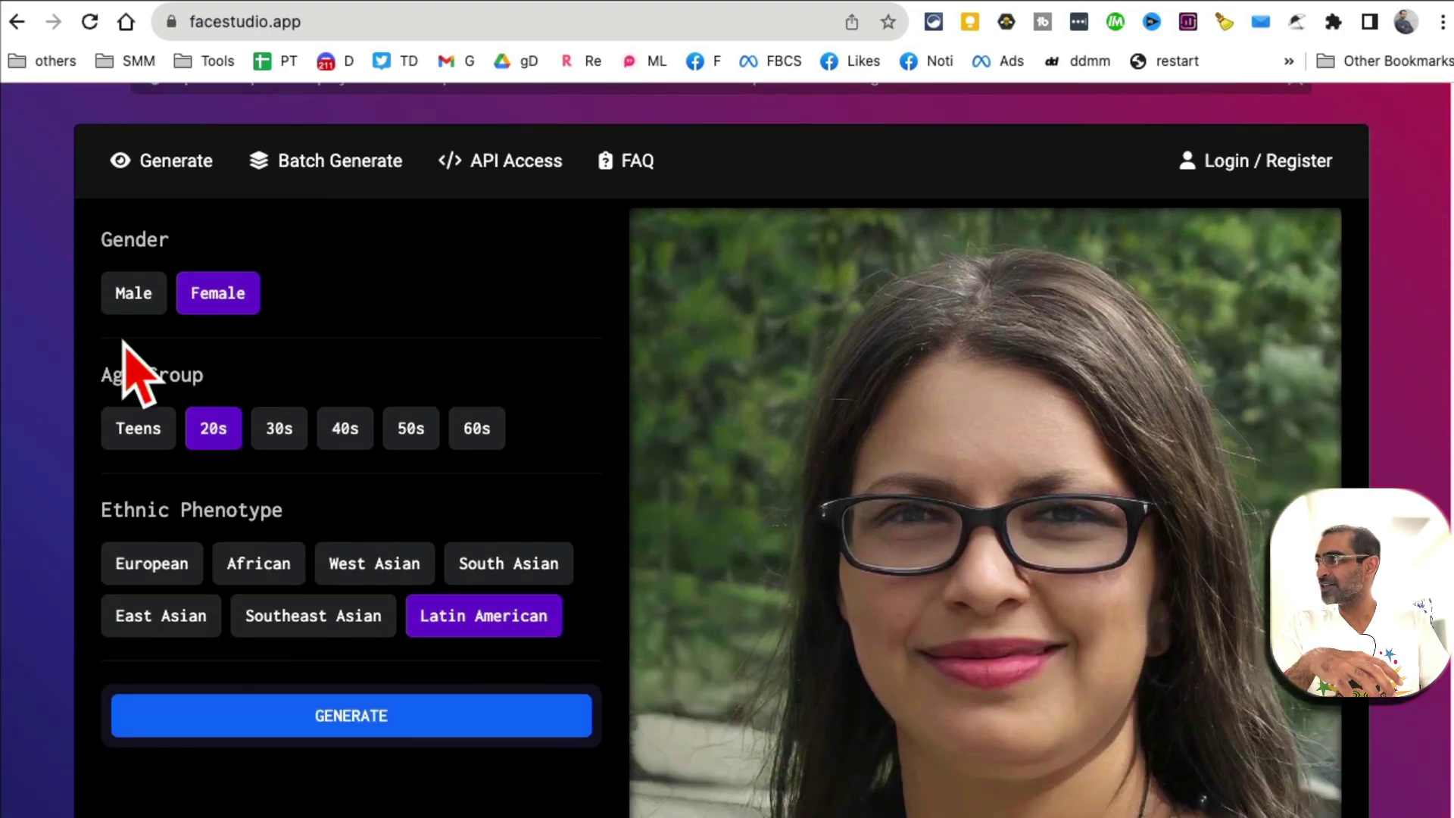
left_click(129, 299)
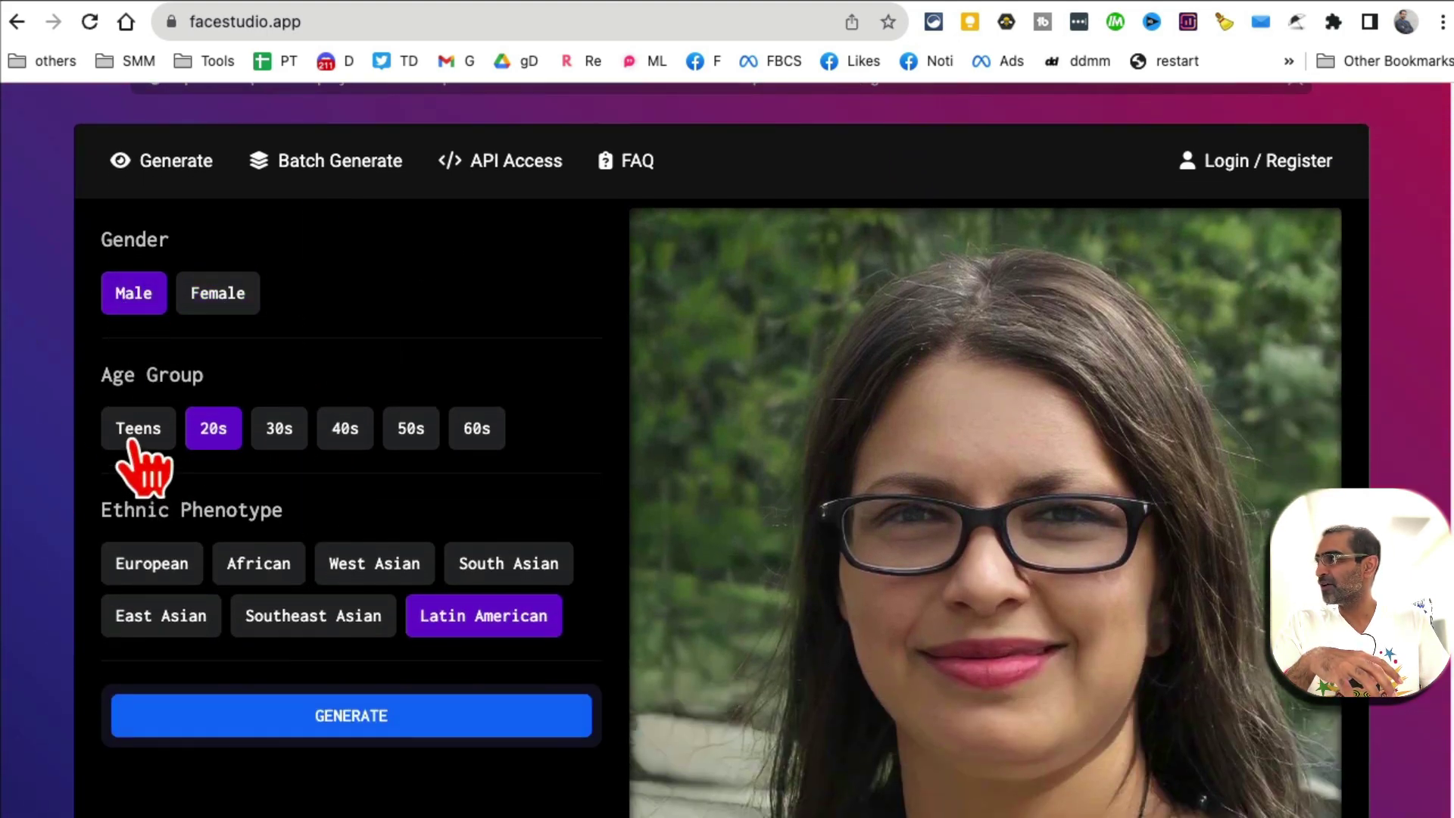
left_click(137, 435)
left_click(159, 580)
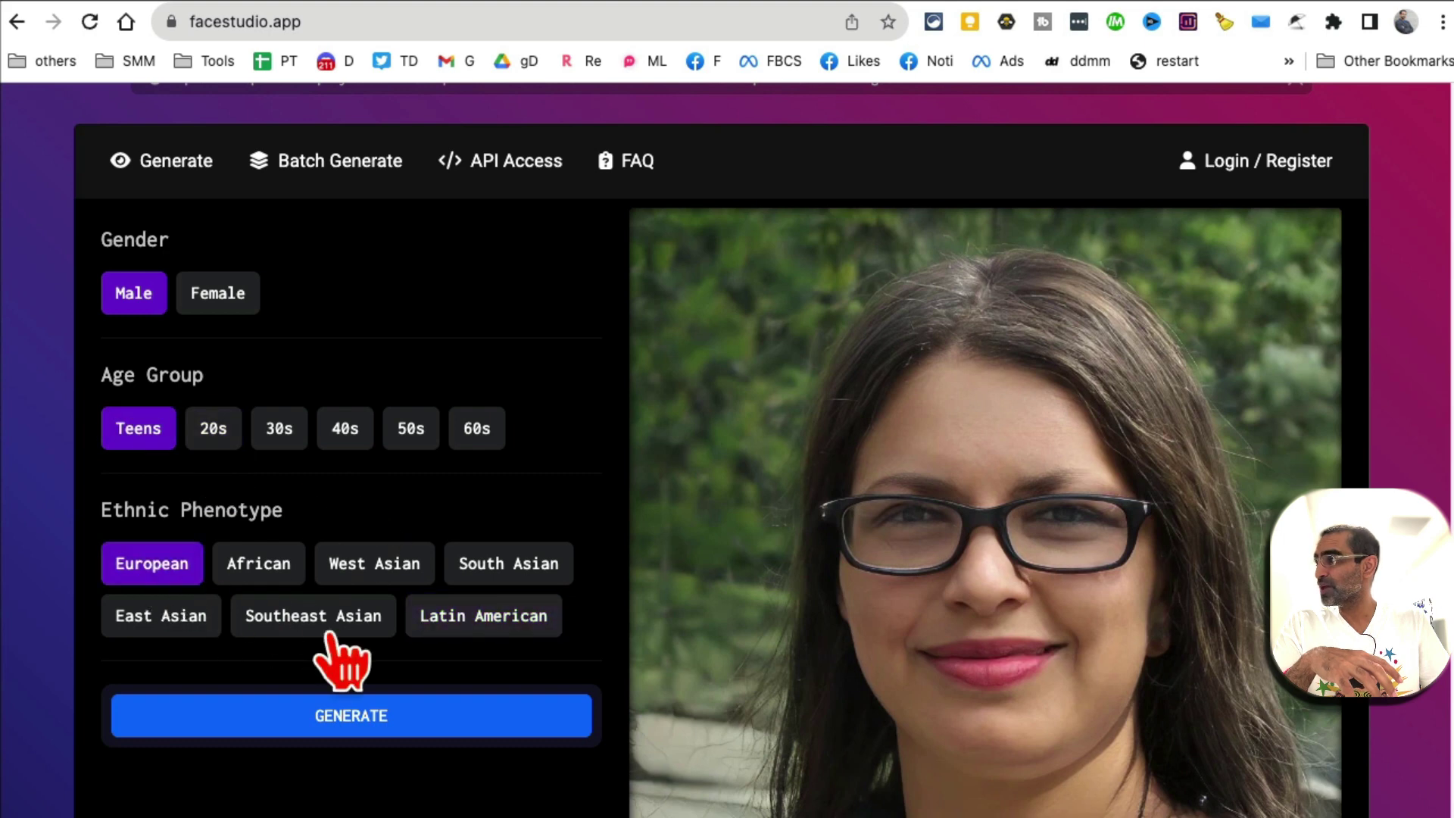
left_click(330, 729)
scroll(1091, 546, "down", 1)
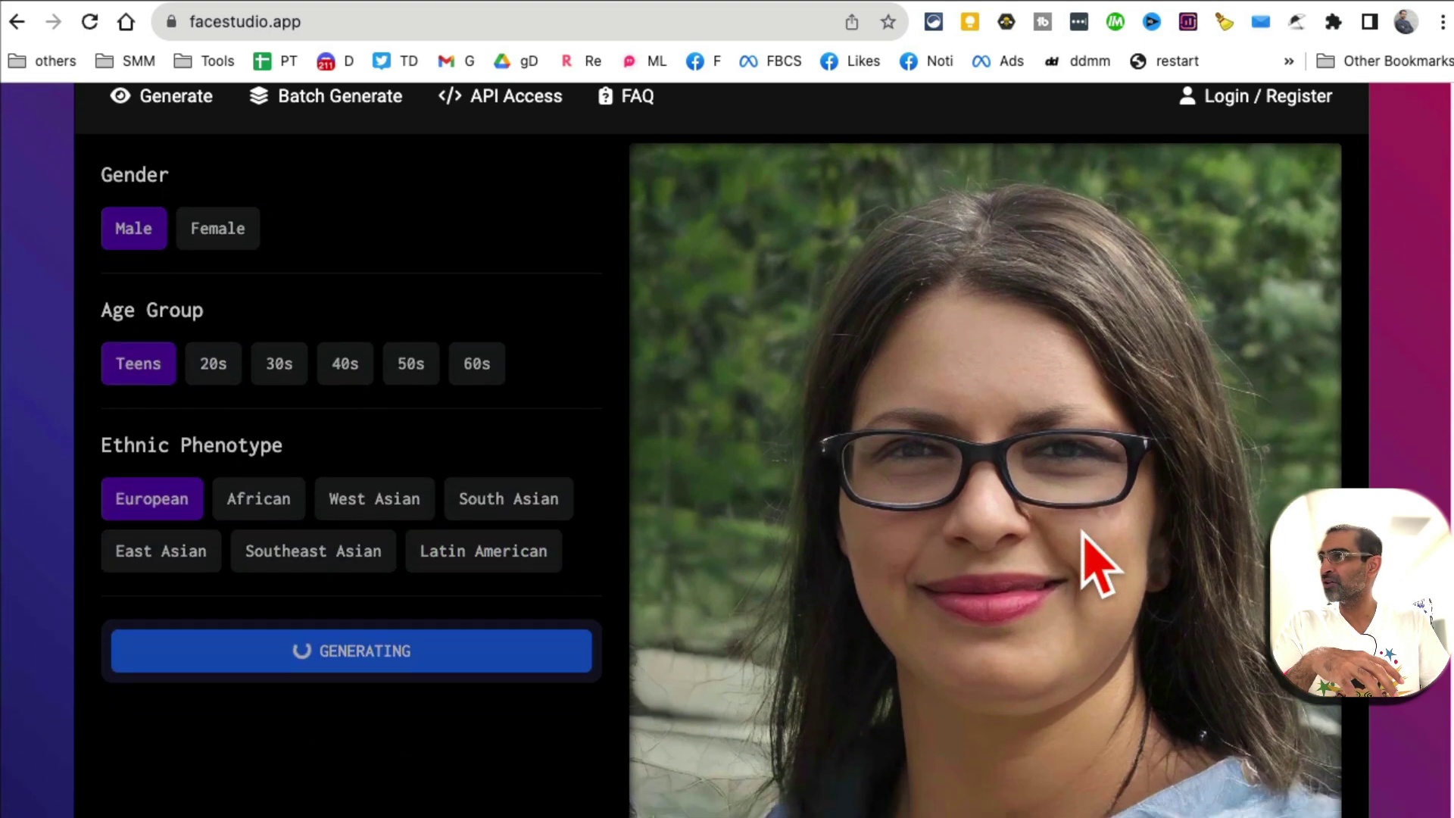
scroll(1178, 501, "down", 1)
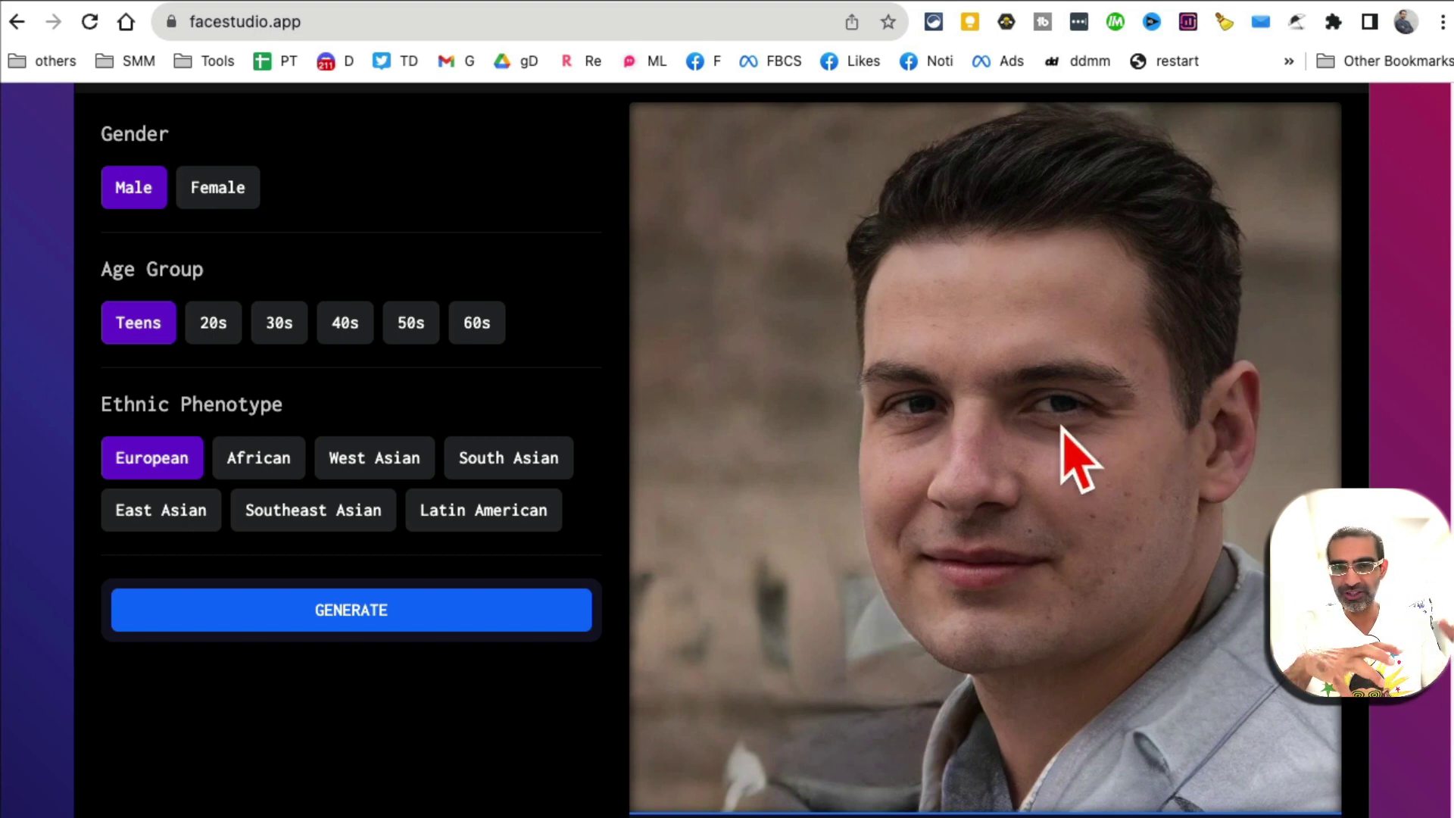
scroll(766, 421, "up", 5)
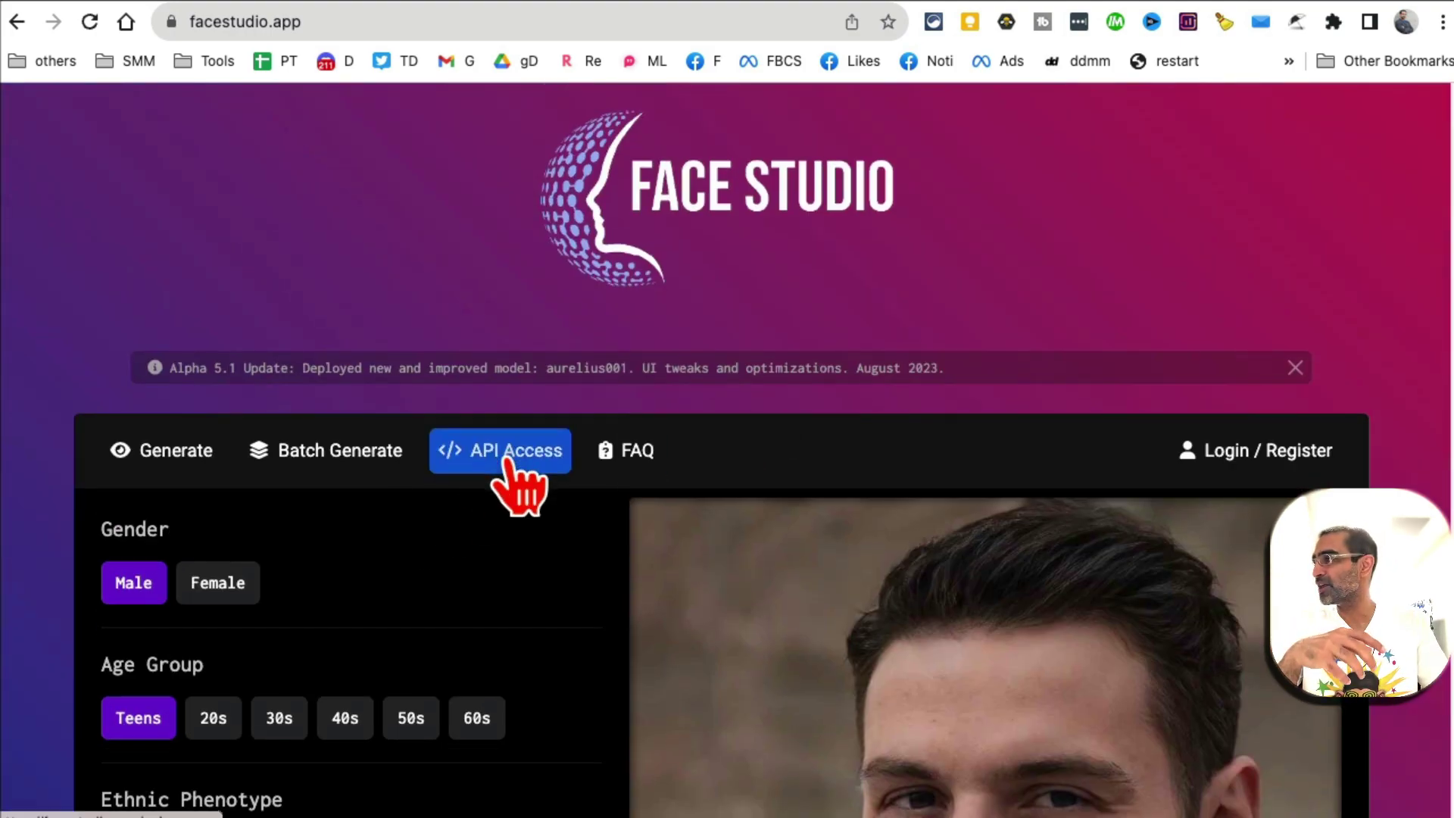
Generate a face set to Female, 30s and Southeast Asian.
scroll(378, 493, "down", 2)
left_click(217, 503)
scroll(591, 500, "down", 1)
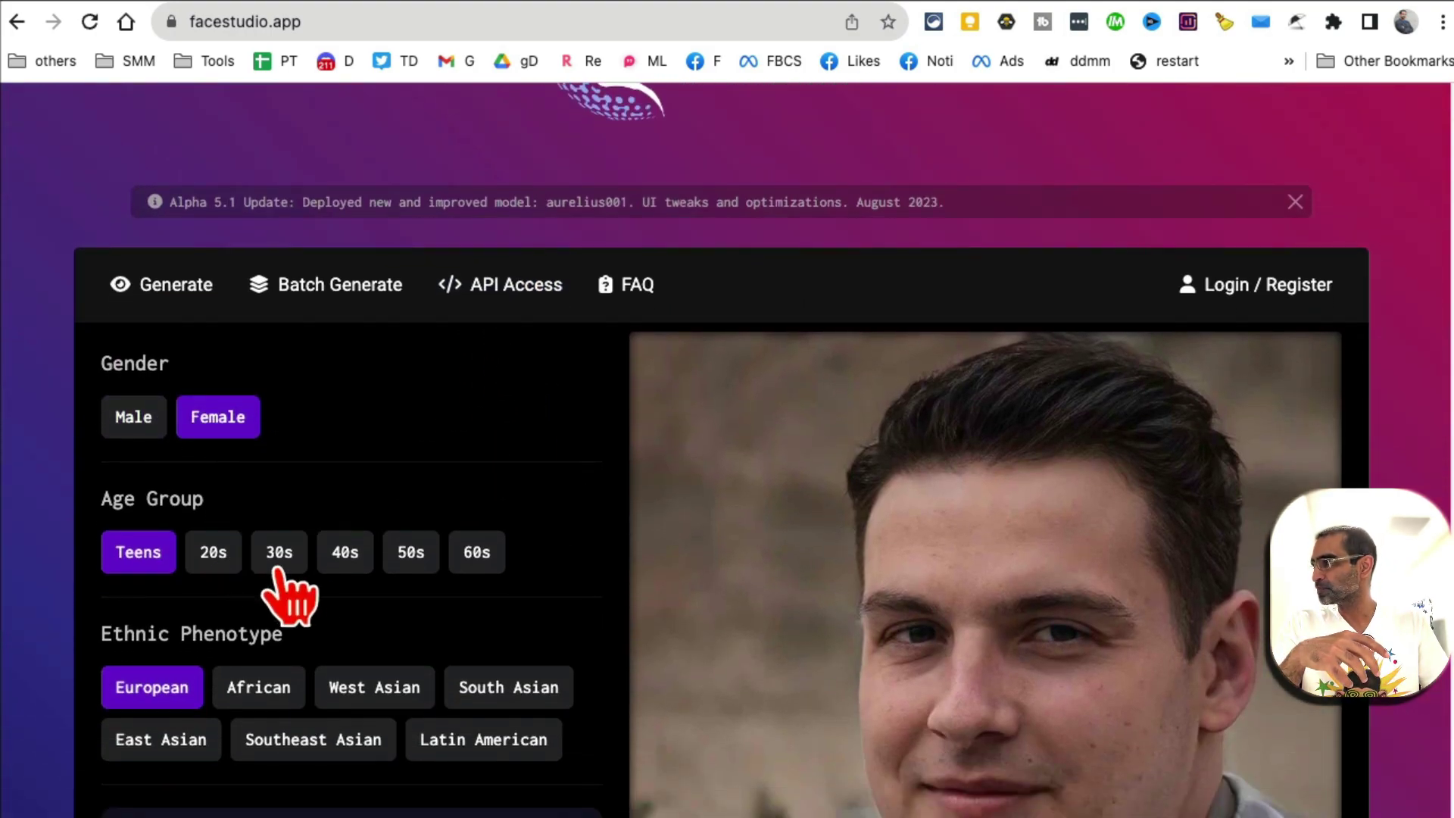
left_click(281, 557)
scroll(682, 552, "down", 3)
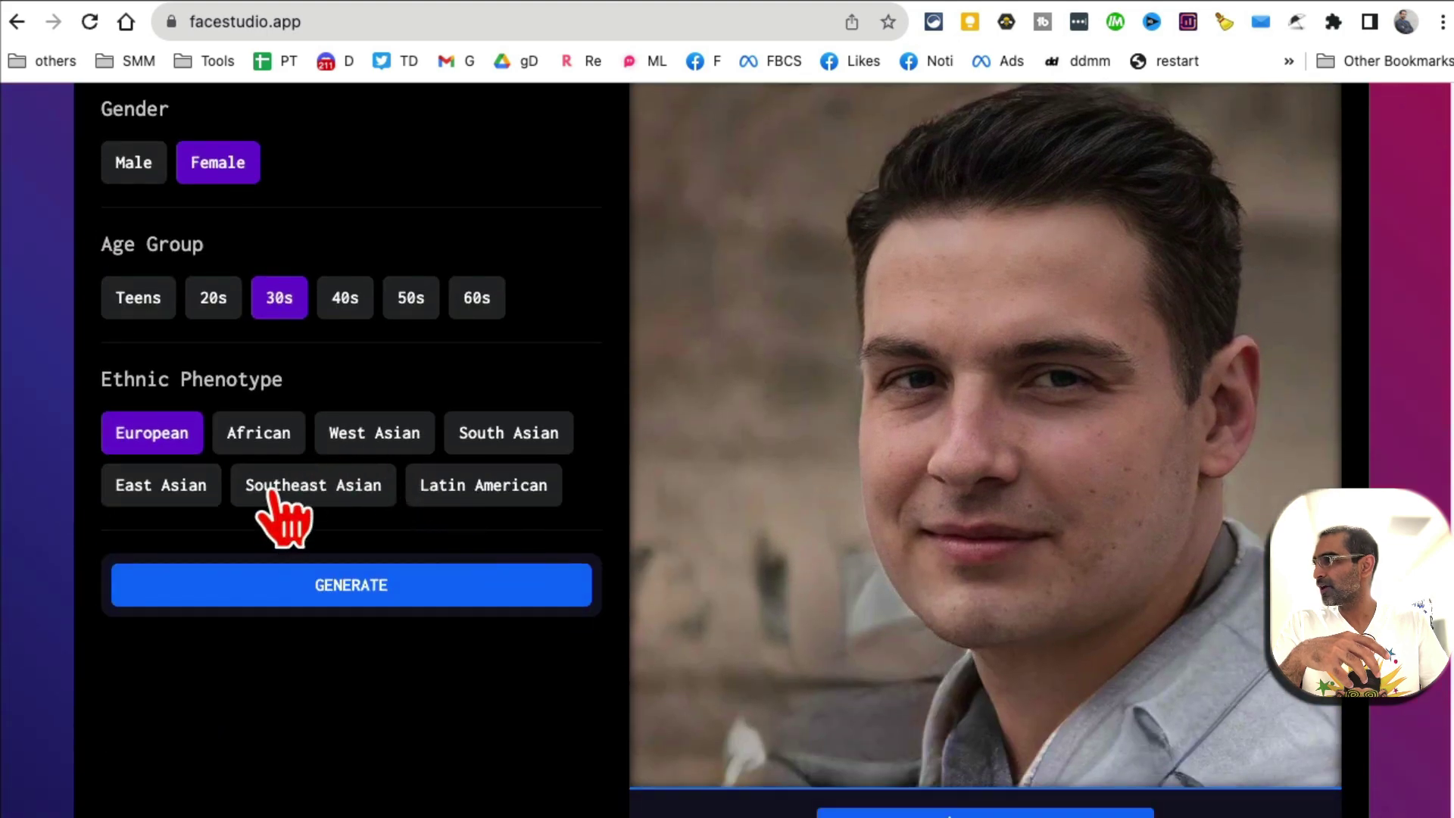
left_click(271, 489)
left_click(367, 598)
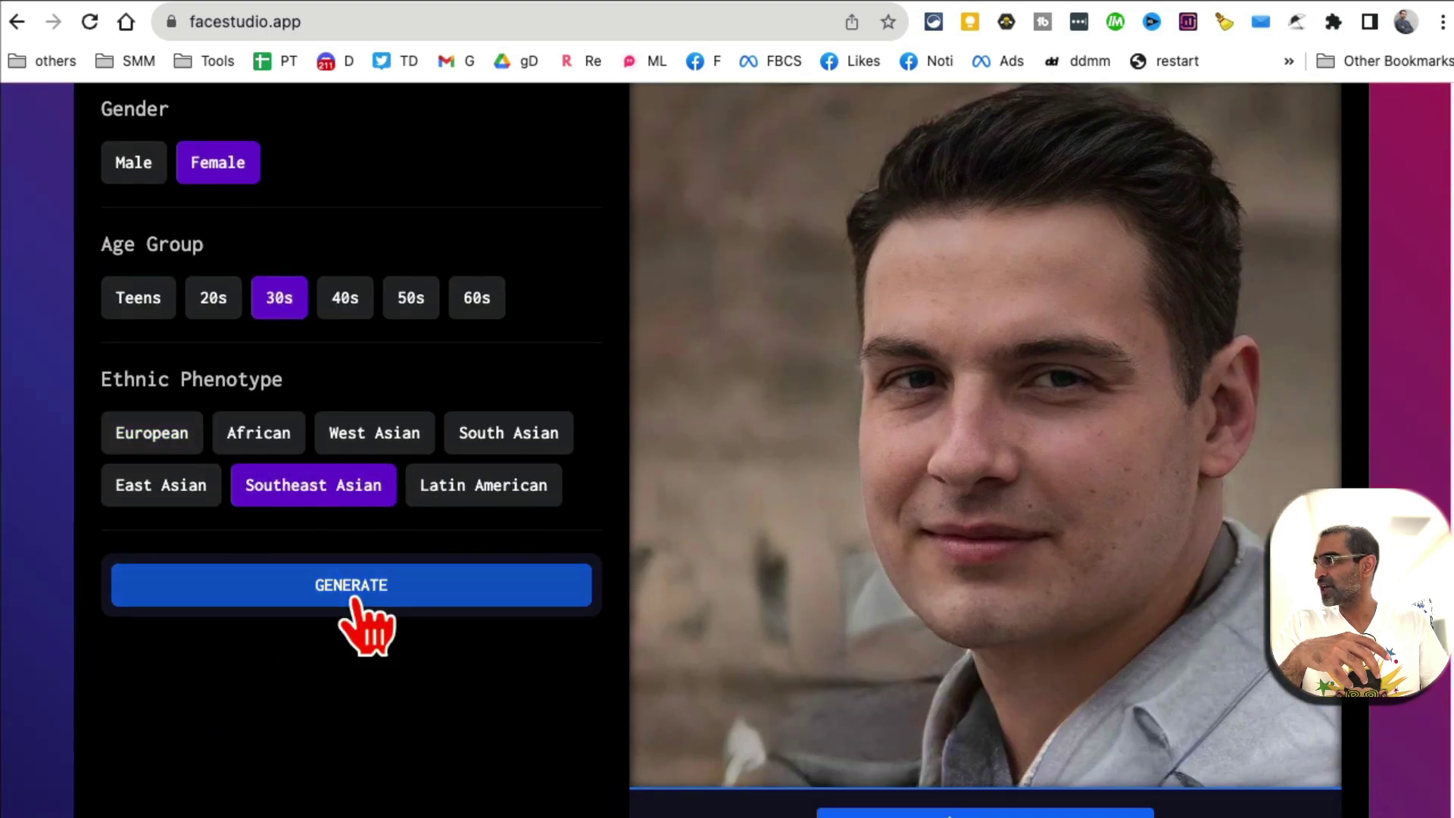
Regenerate the face with South Asian phenotype, then move to the BioHP bio generator.
scroll(1094, 530, "up", 2)
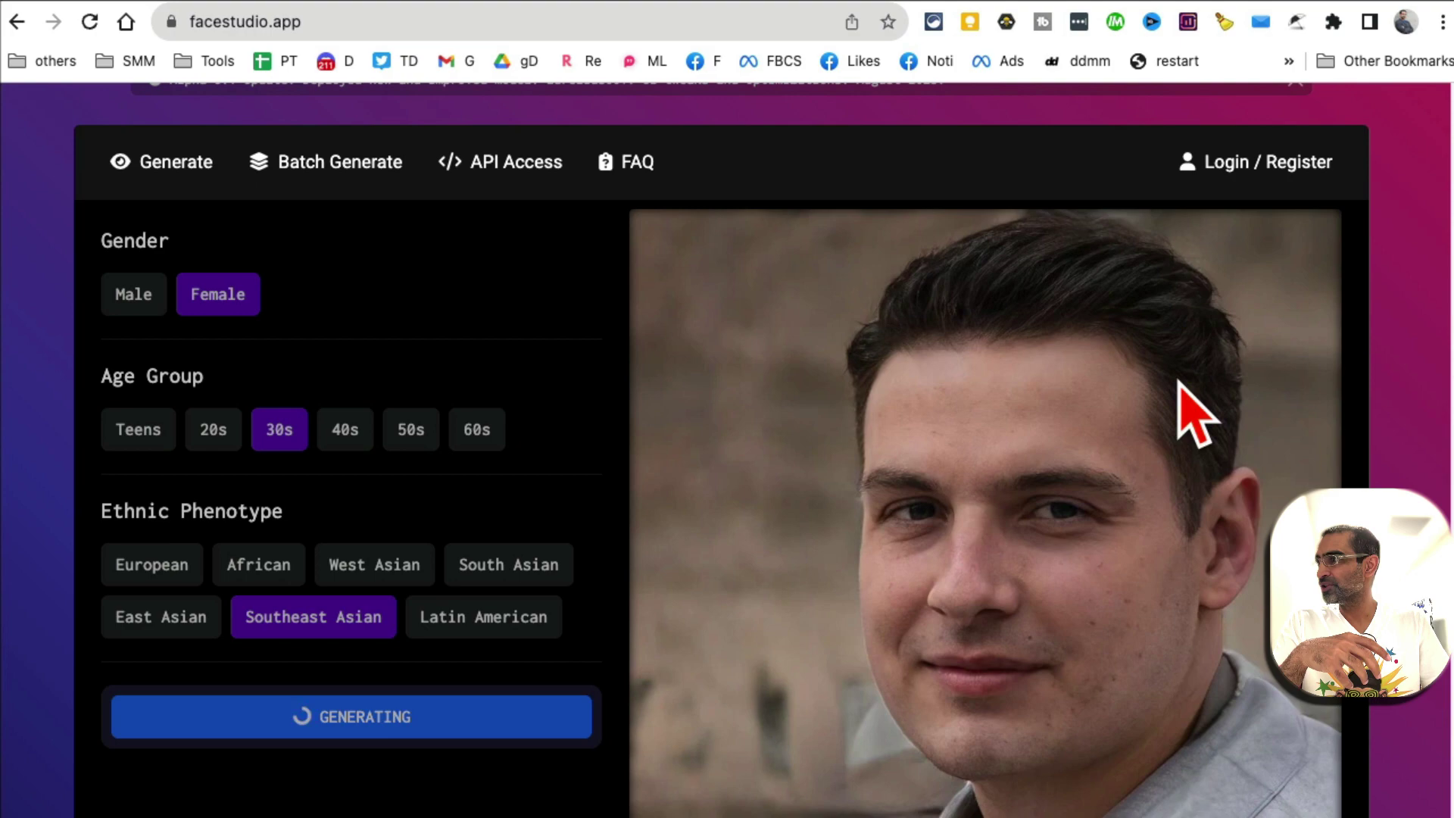
scroll(1098, 402, "down", 3)
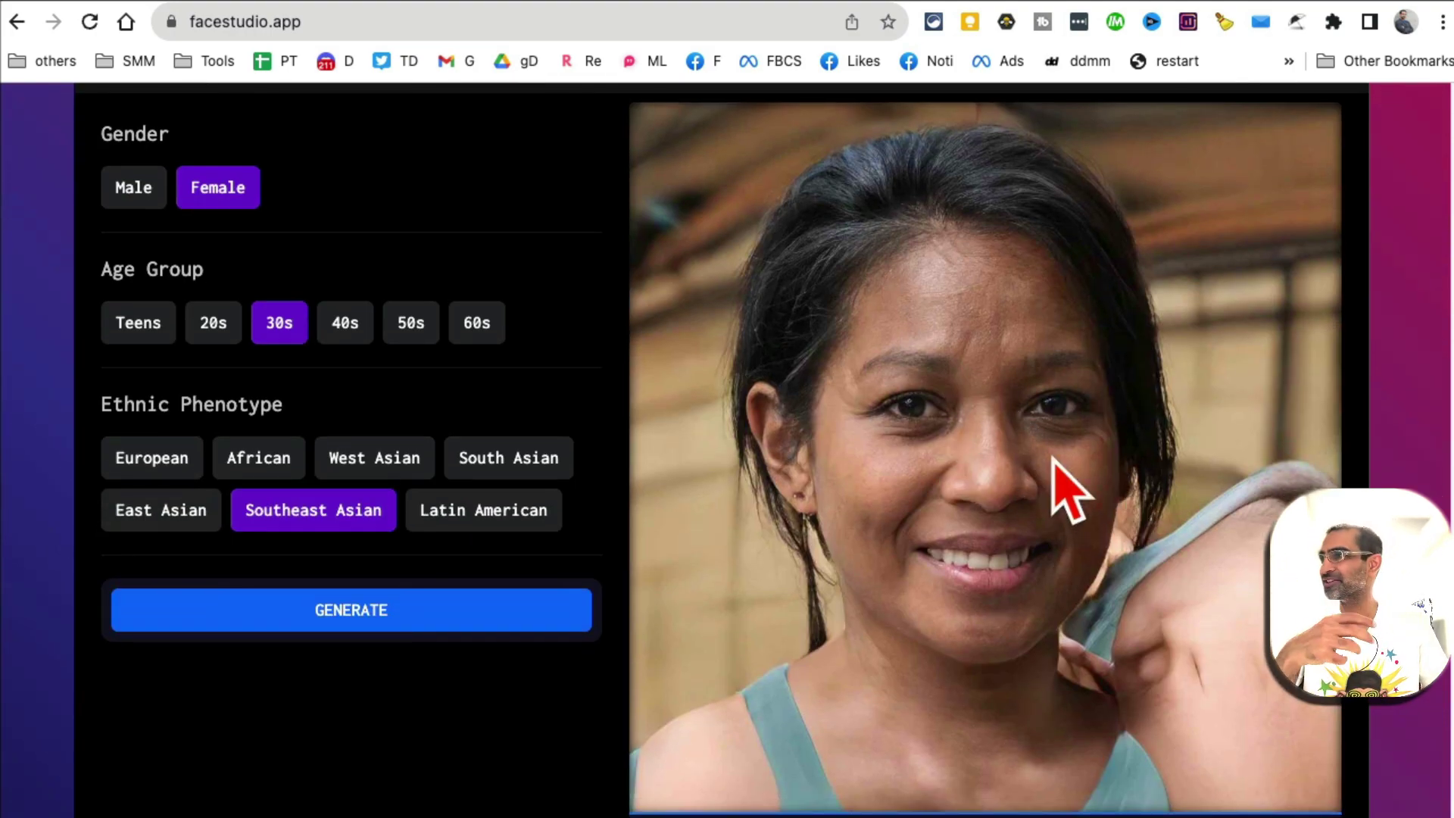
scroll(1064, 489, "up", 2)
left_click(515, 606)
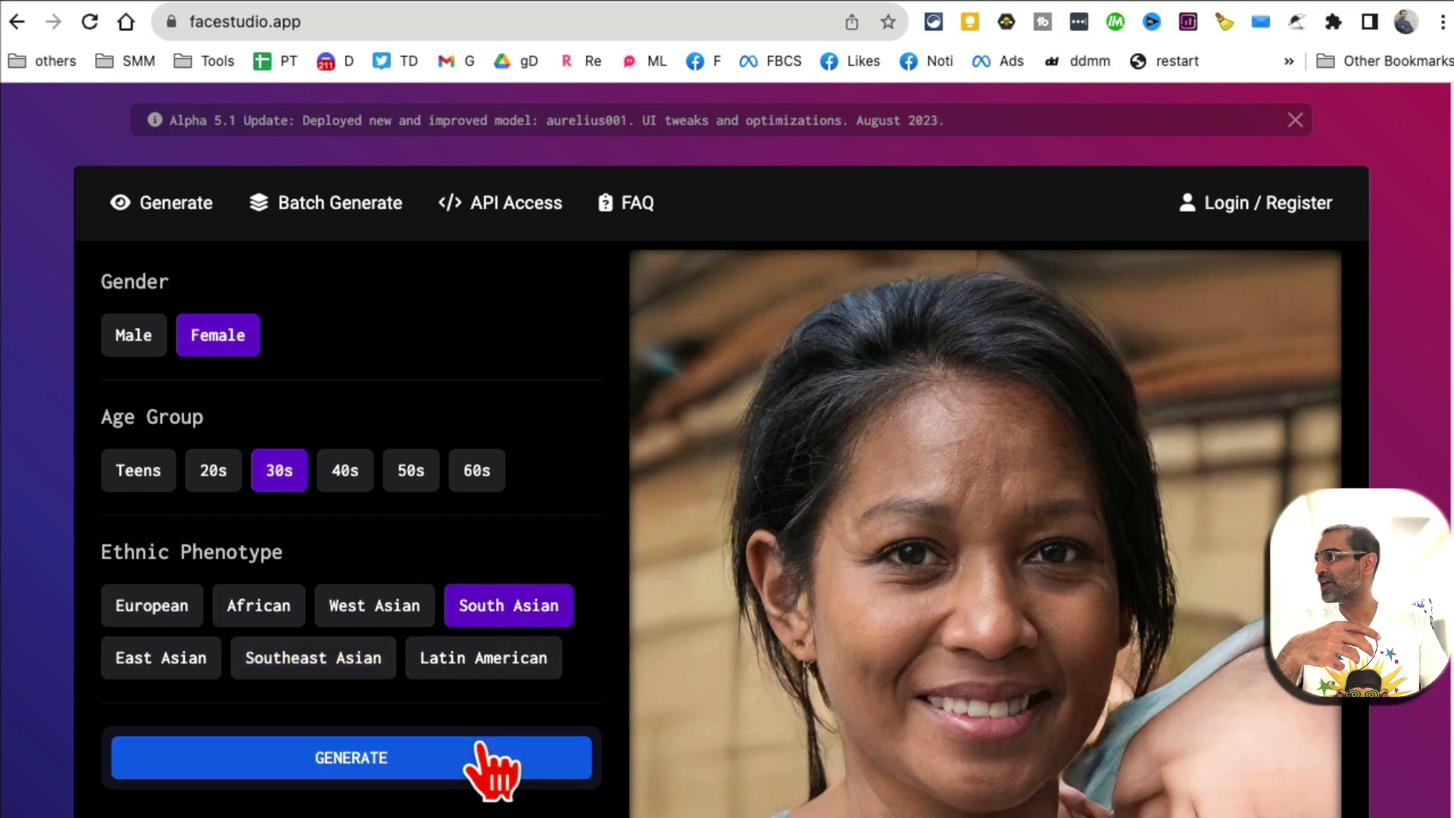
left_click(479, 746)
scroll(1163, 523, "down", 1)
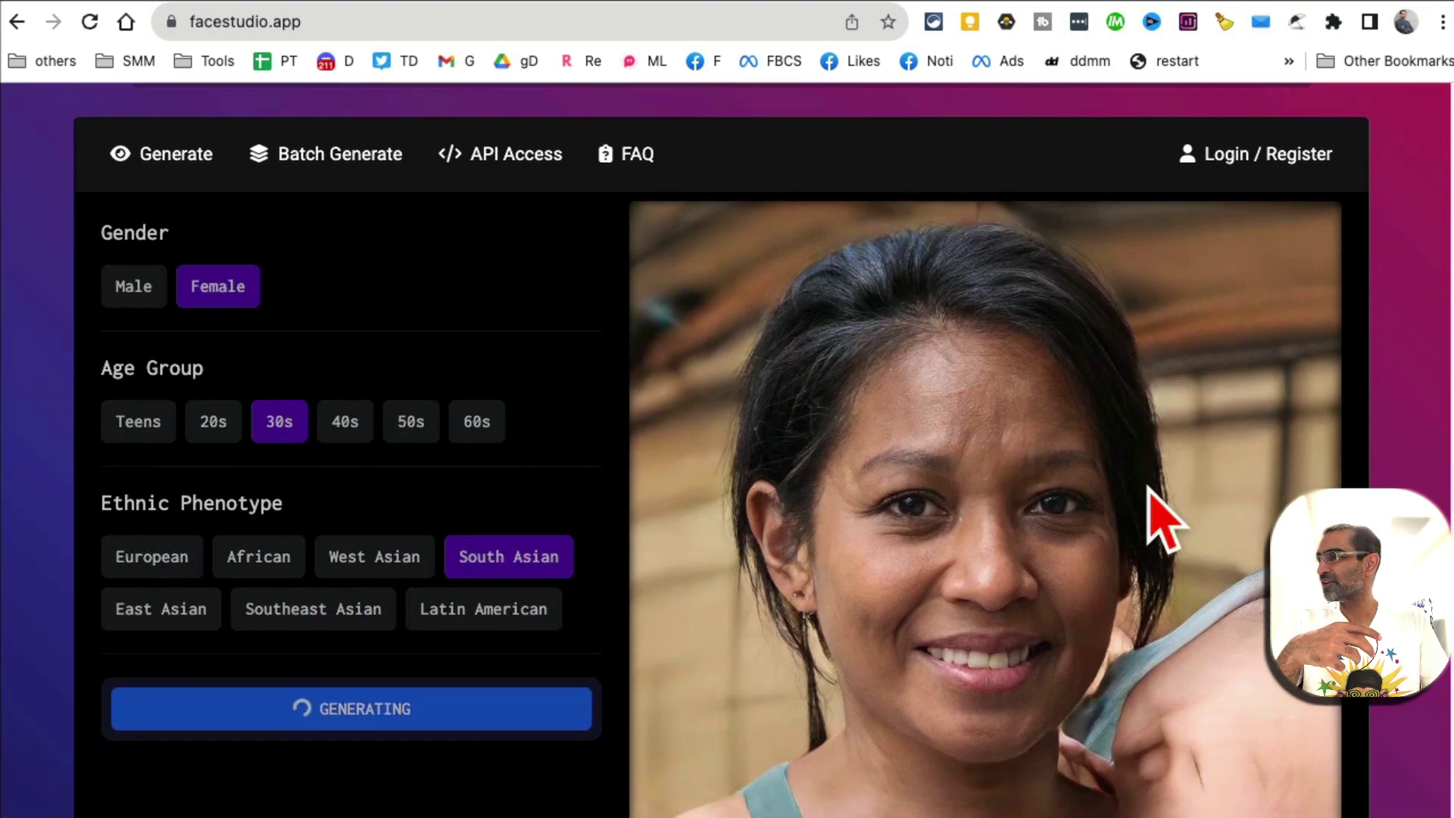
scroll(1188, 485, "down", 4)
scroll(1187, 485, "up", 6)
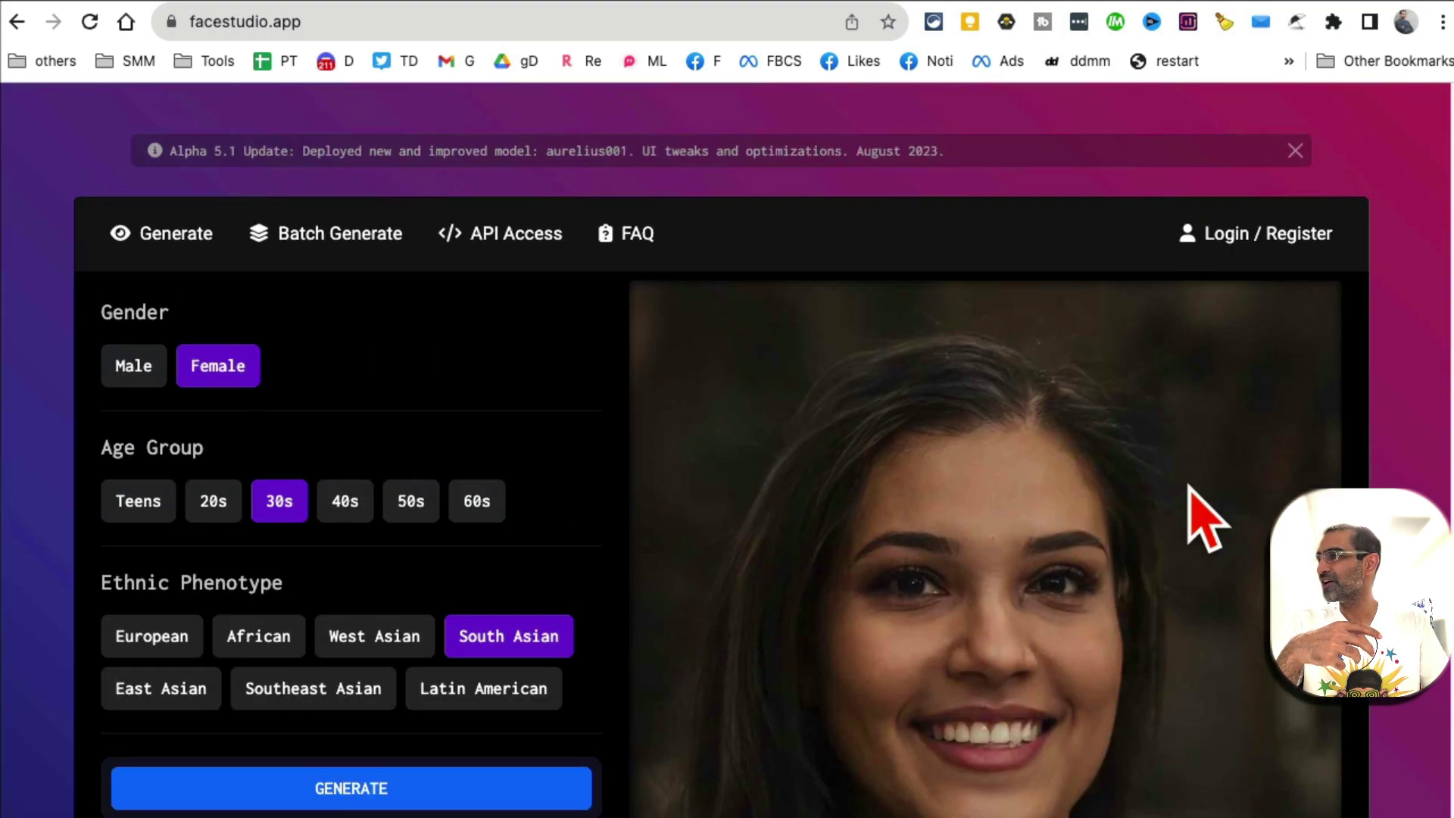
scroll(1205, 515, "up", 4)
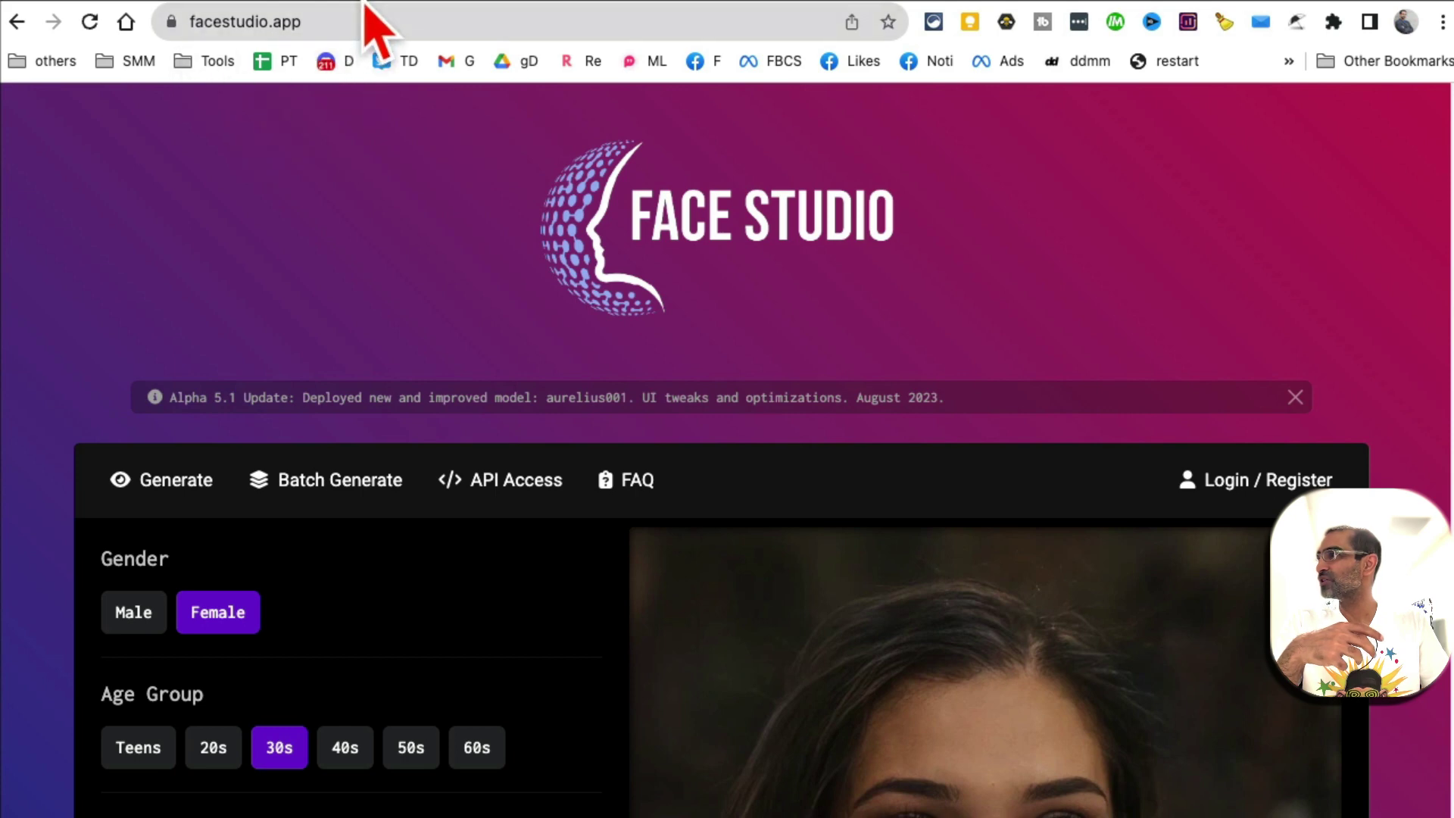
key("ctrl+Tab")
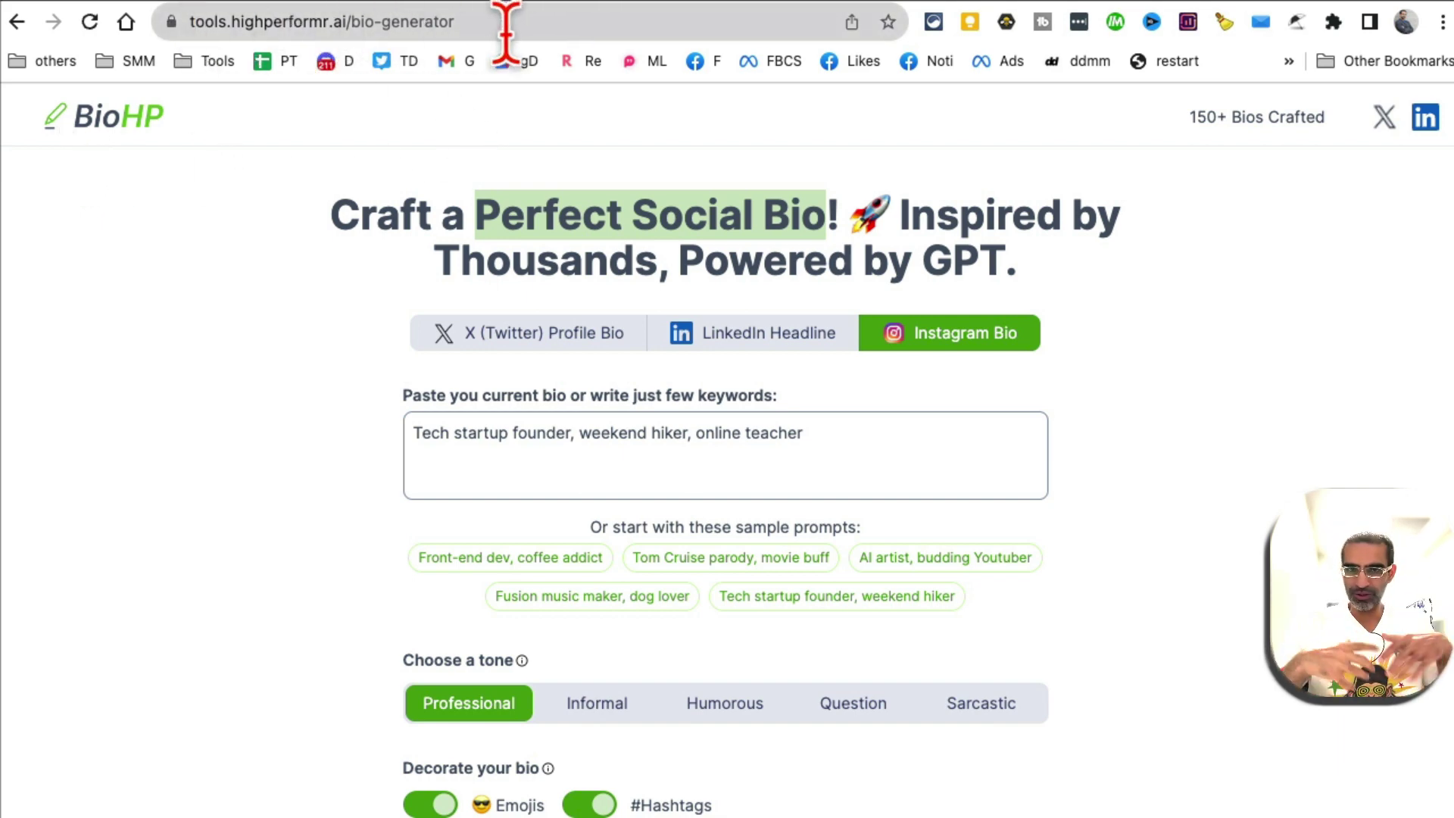
Look through BioHP's bio types and settle on the X (Twitter) Profile Bio.
left_click(496, 338)
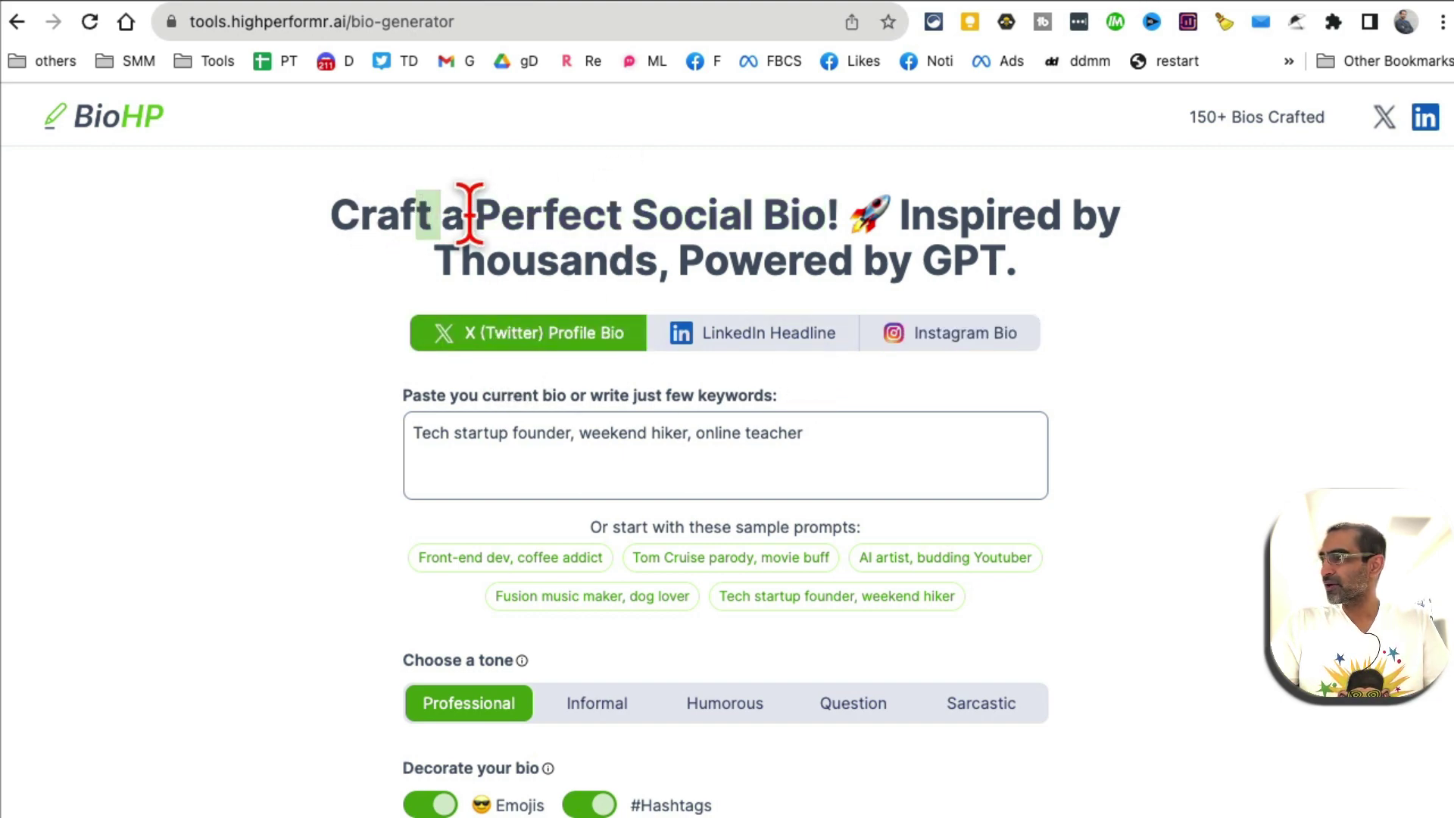
left_click_drag(469, 215, 865, 215)
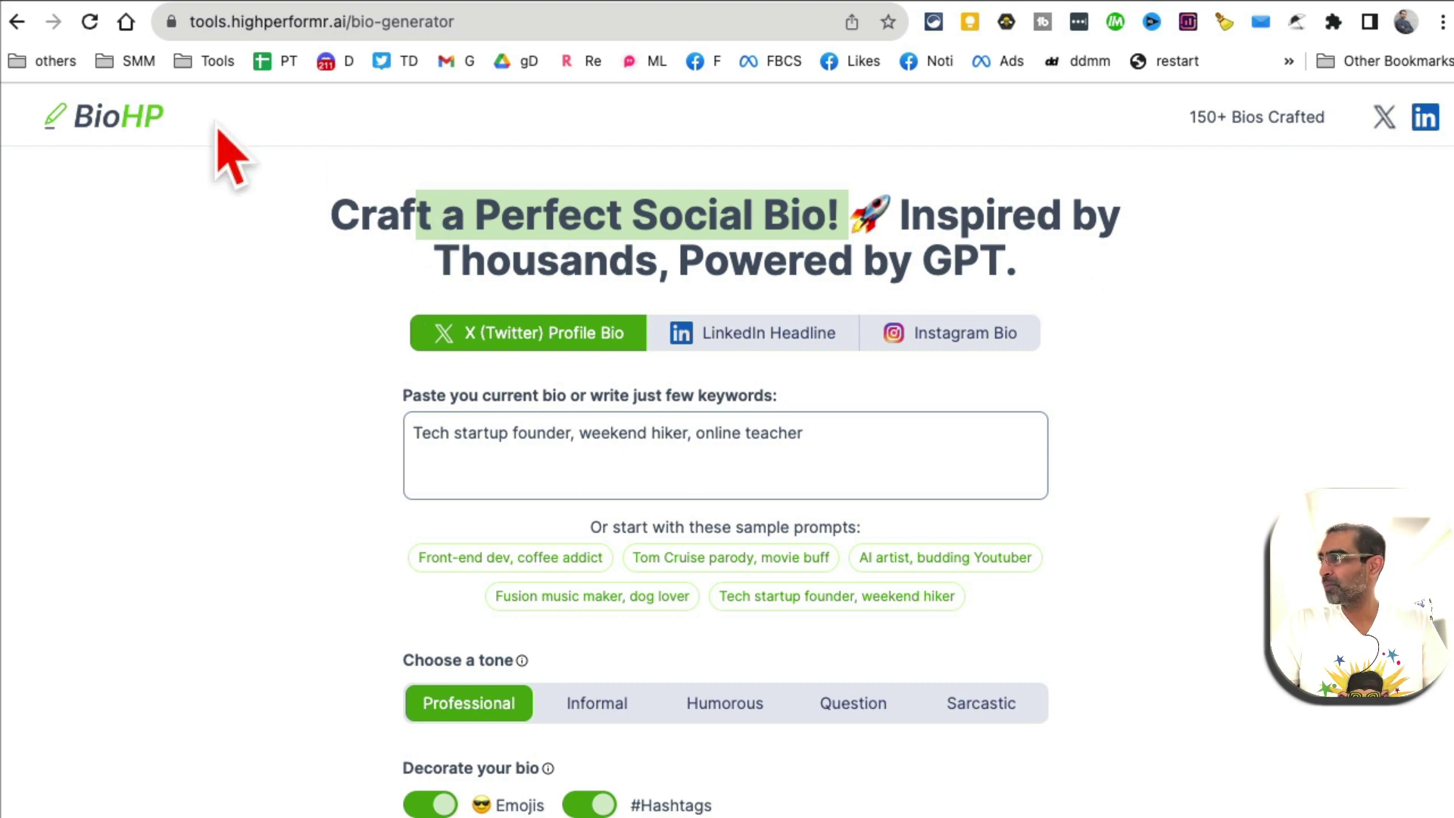
left_click(89, 22)
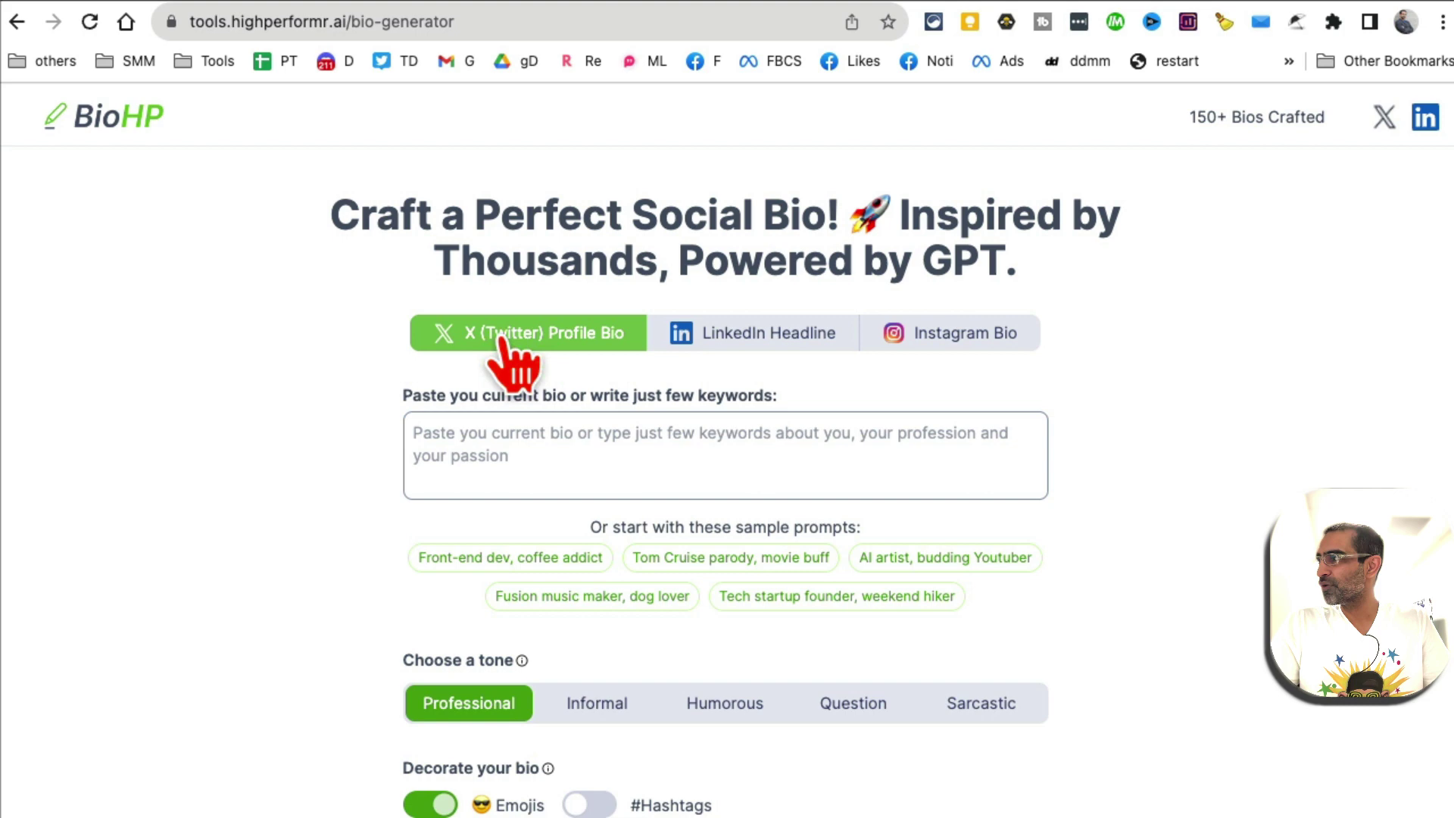
left_click(767, 335)
left_click(1006, 350)
left_click(621, 341)
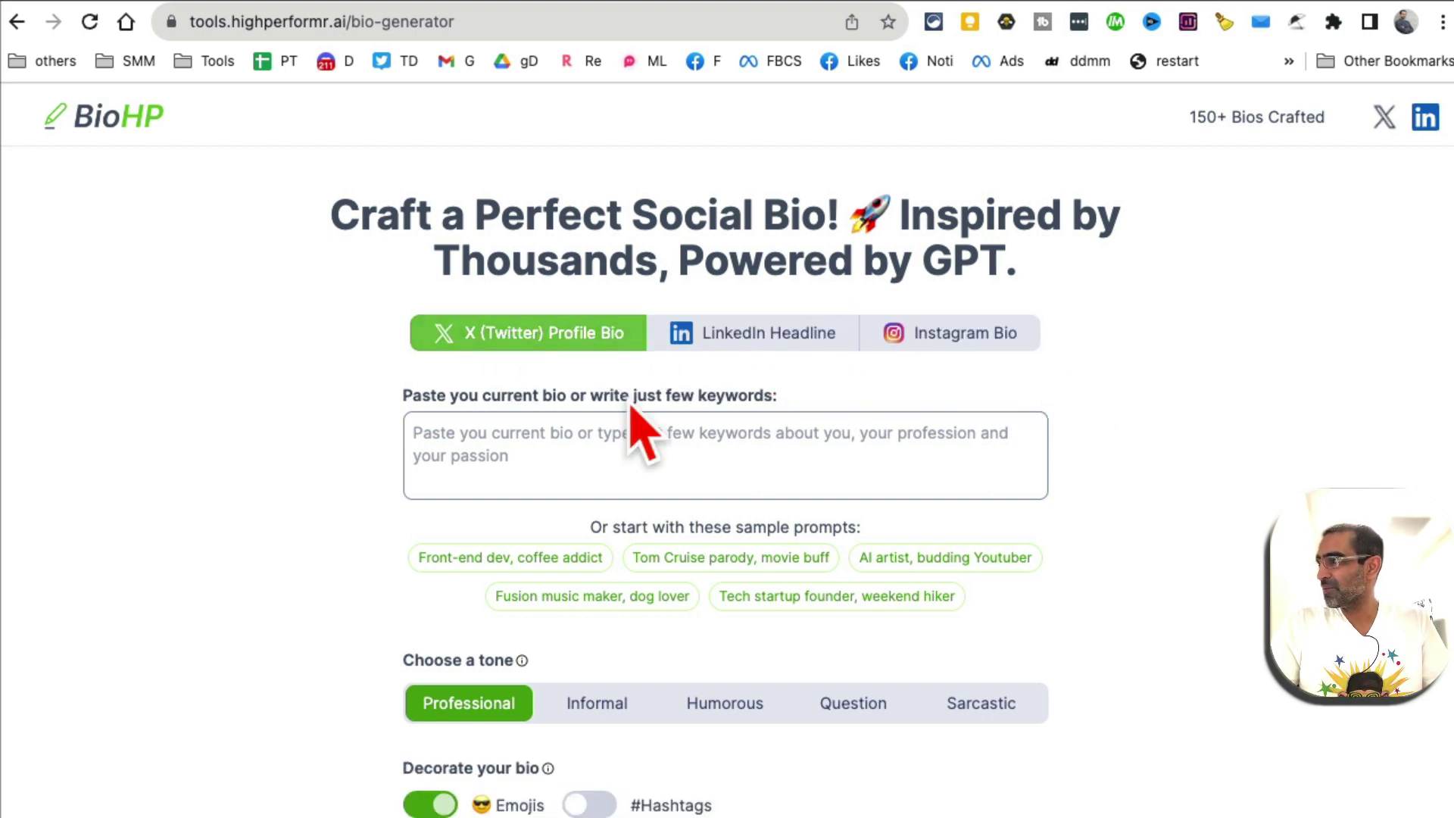
left_click(559, 466)
left_click_drag(480, 395, 775, 388)
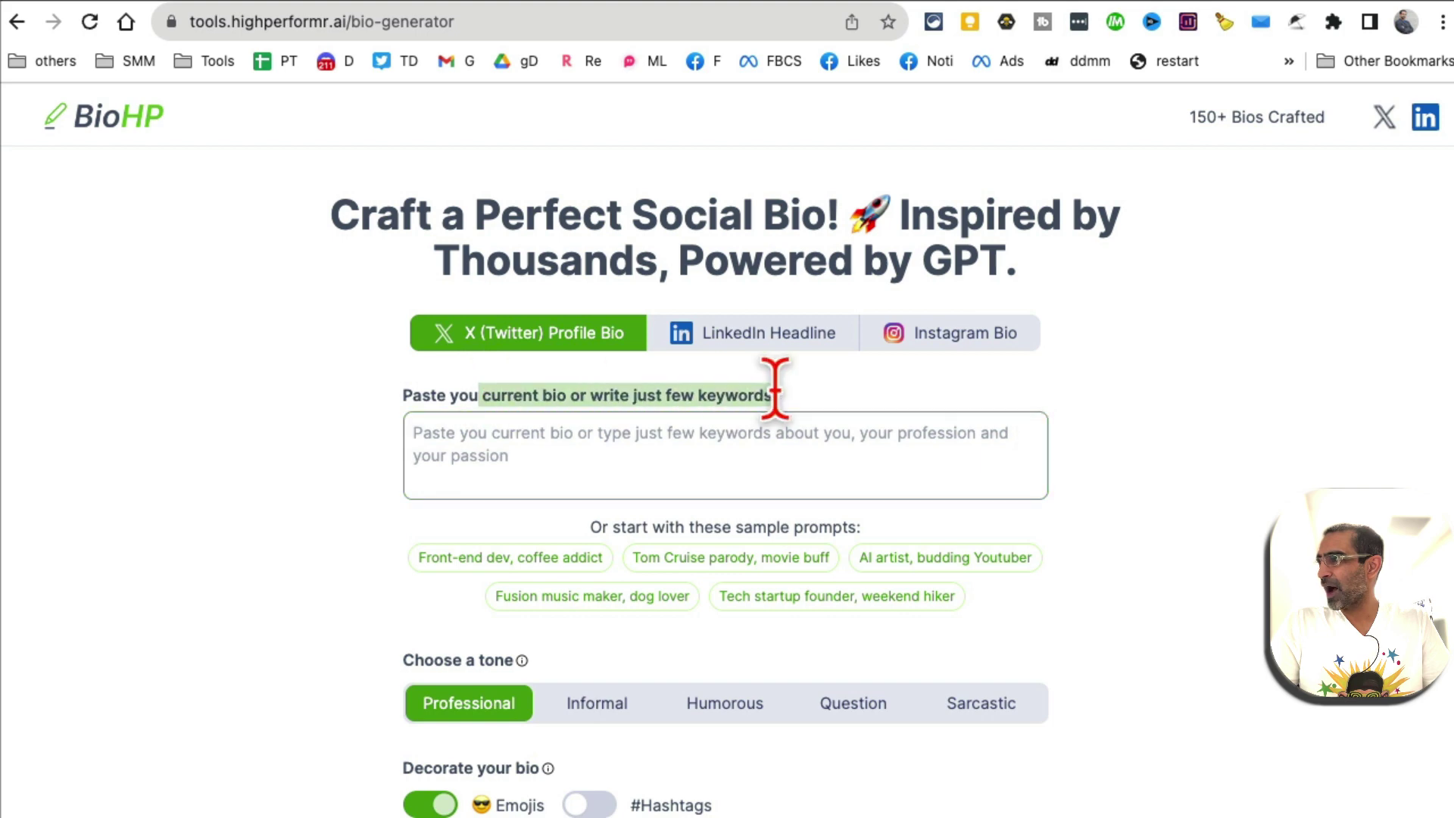
Use the tech startup founder sample with 'soccer player' instead of 'weekend hiker', hashtags on, and generate.
left_click(788, 600)
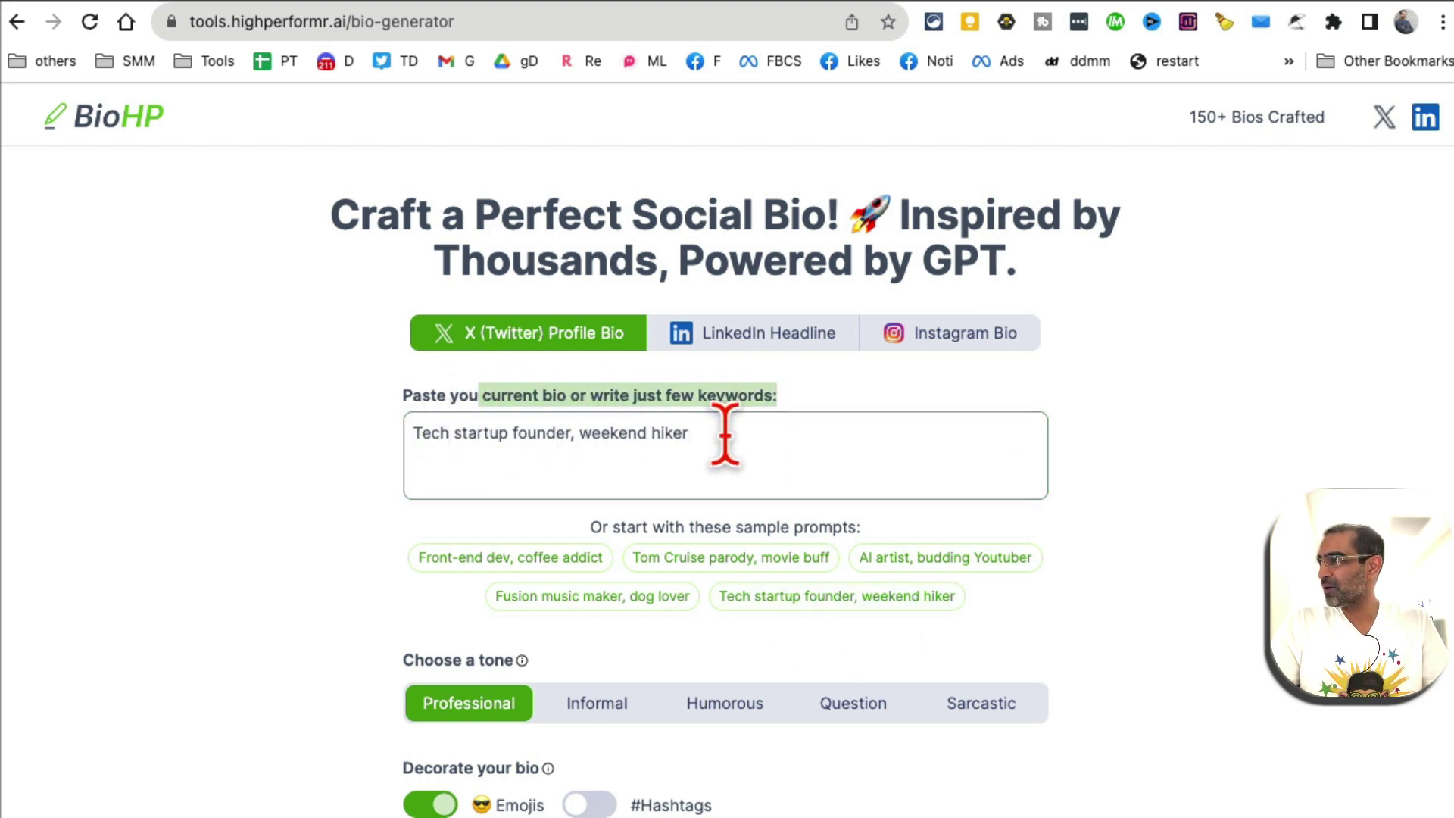
left_click_drag(690, 434, 579, 434)
type("soccer")
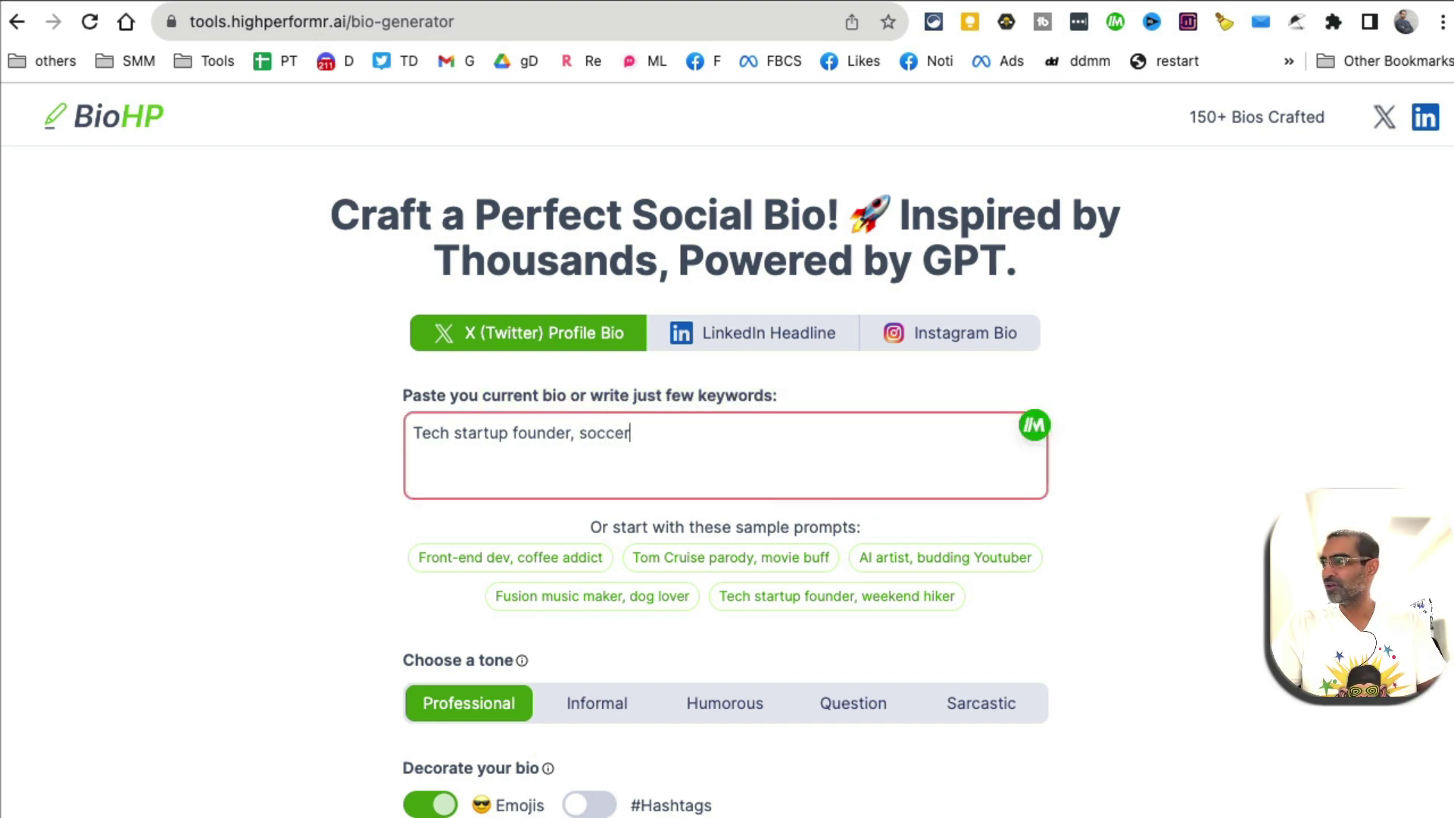
type(" player")
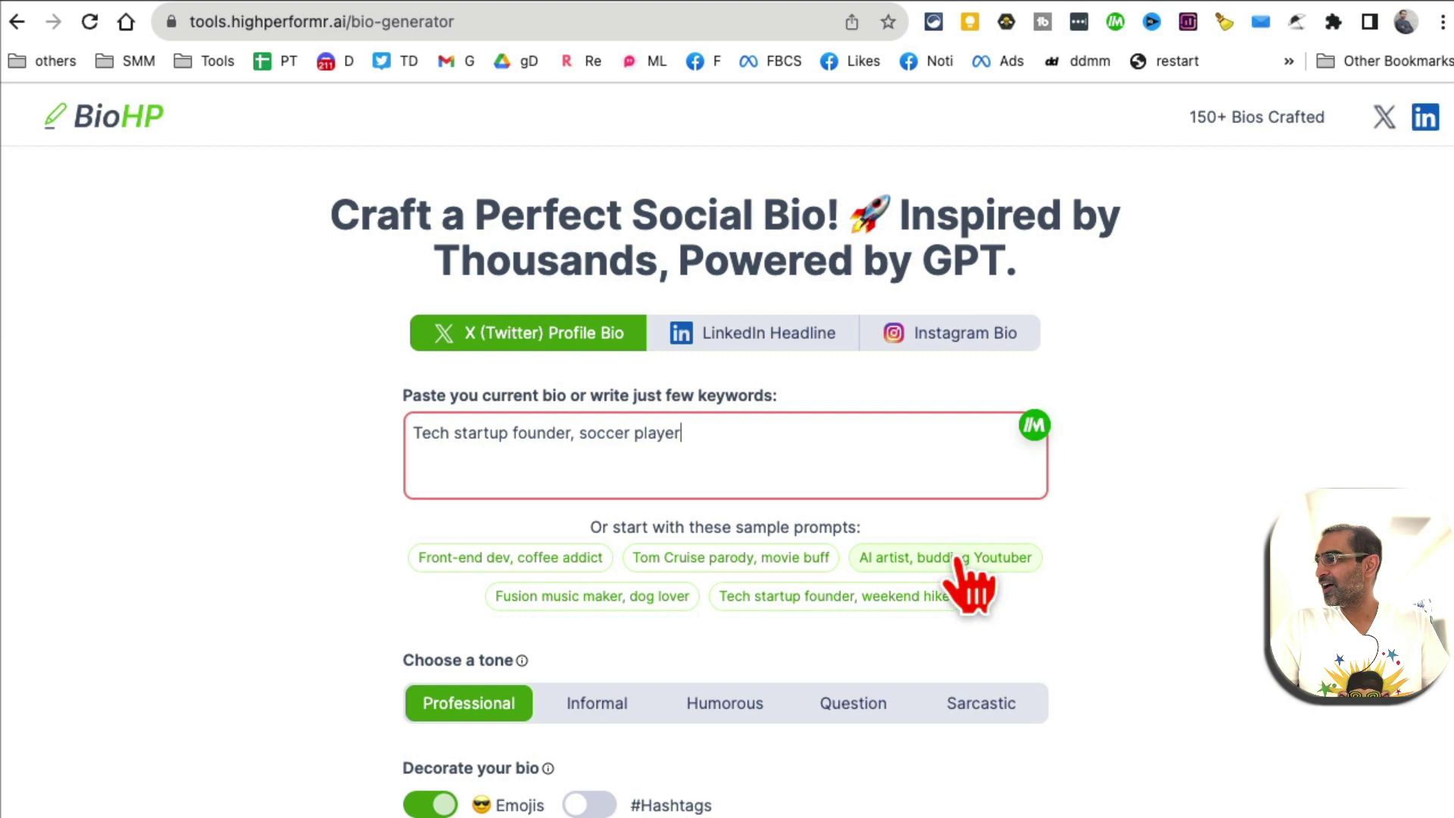
scroll(947, 591, "down", 2)
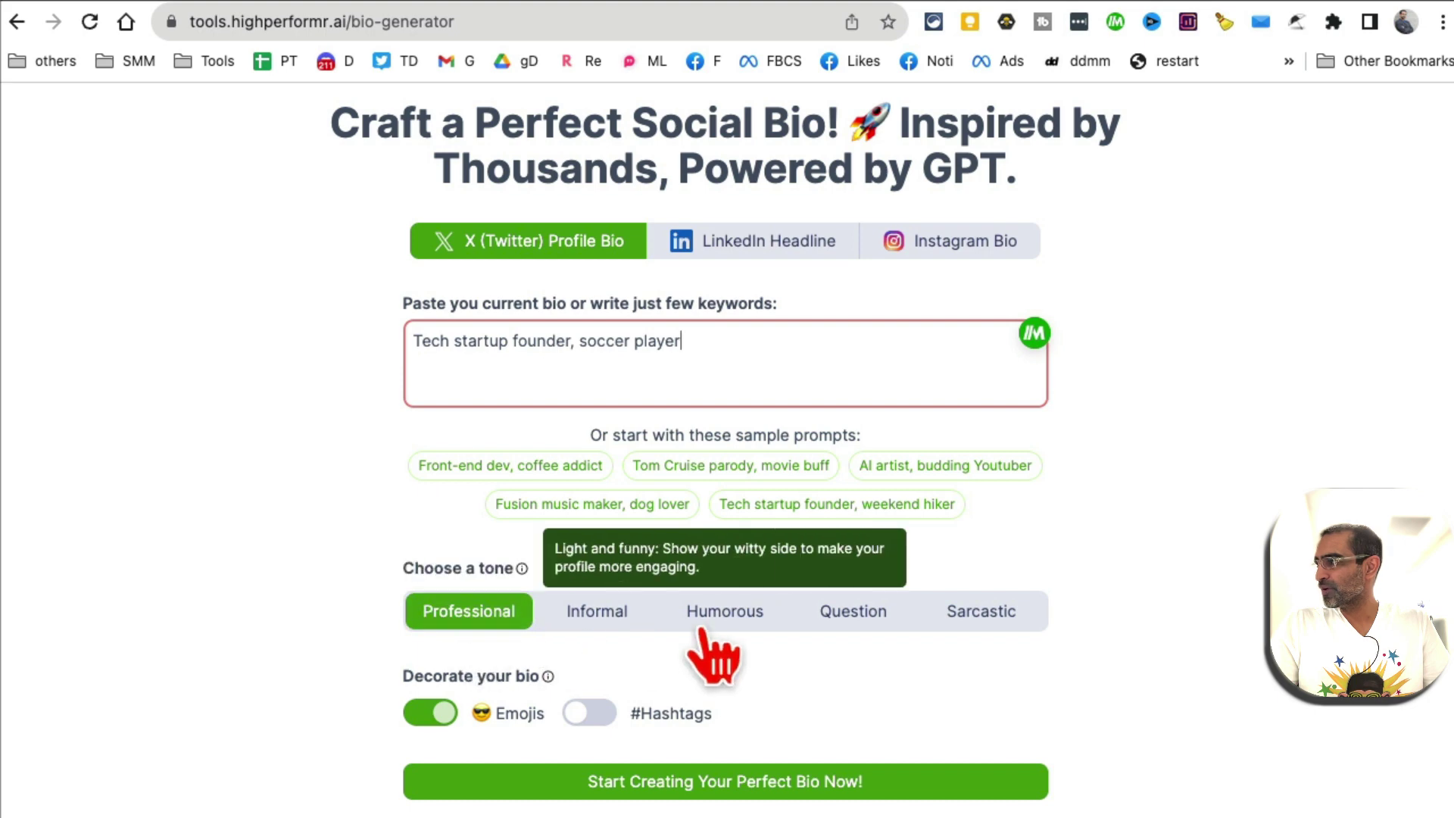
scroll(705, 598, "down", 3)
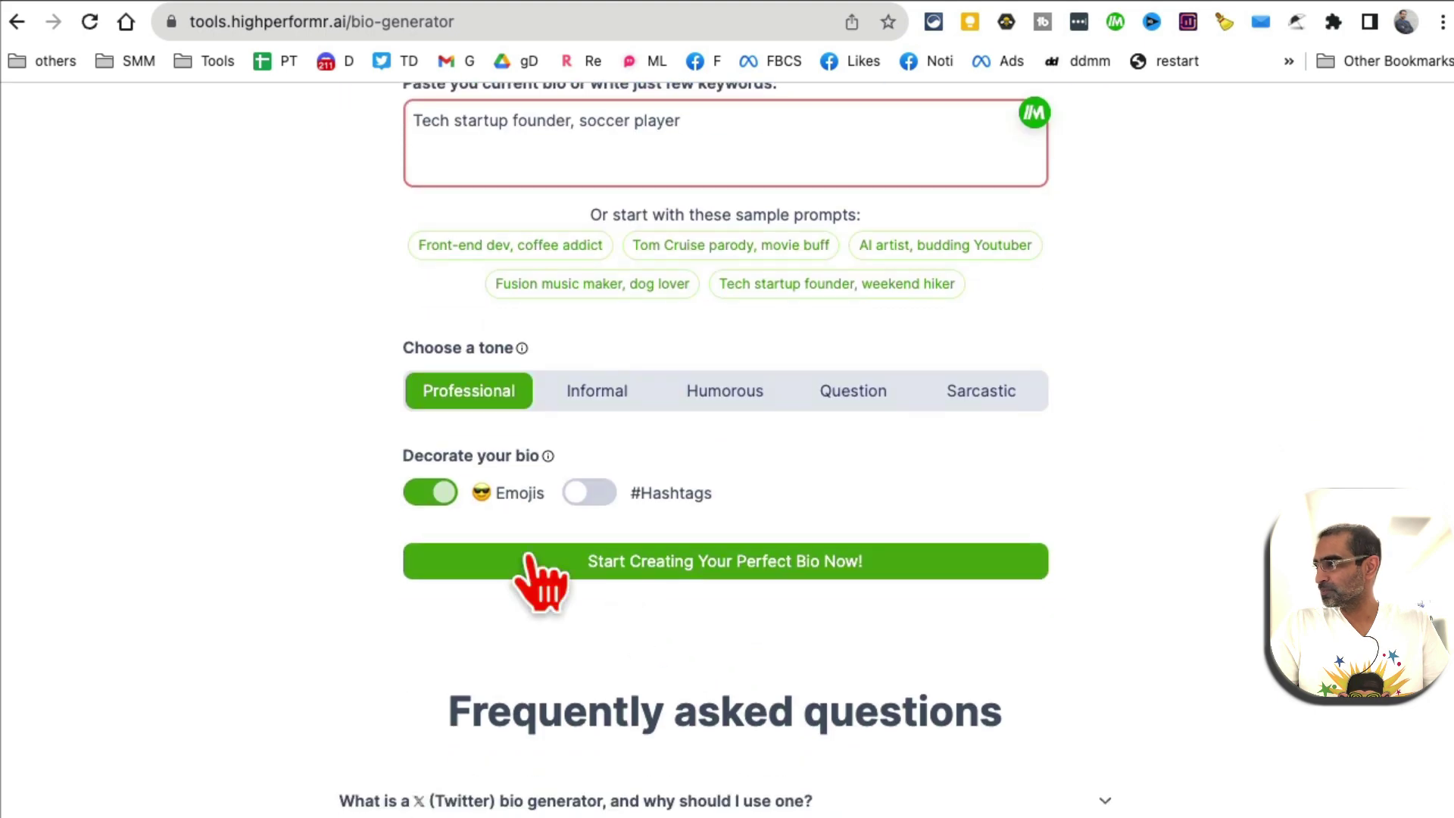
left_click(594, 494)
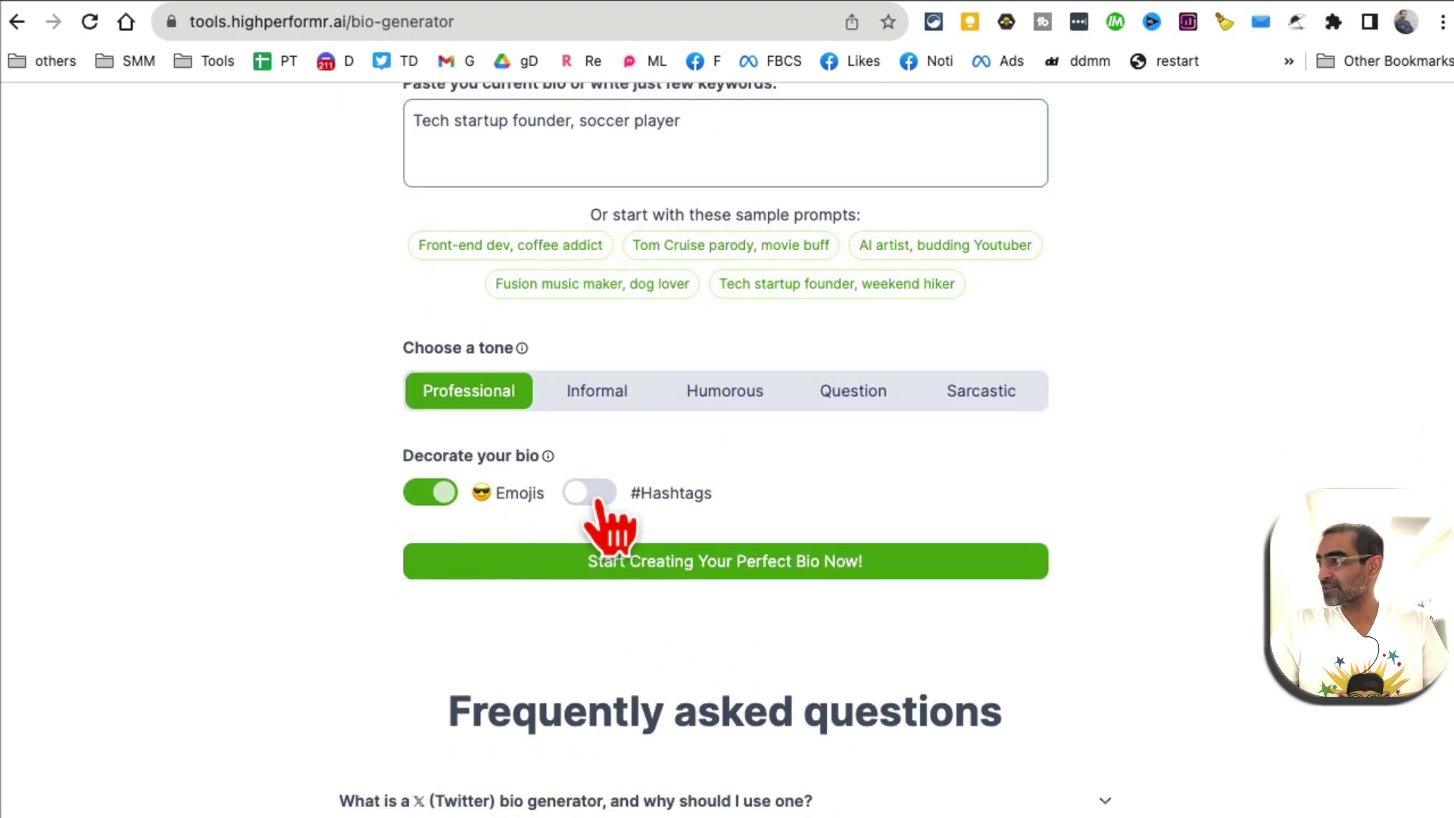
left_click(709, 569)
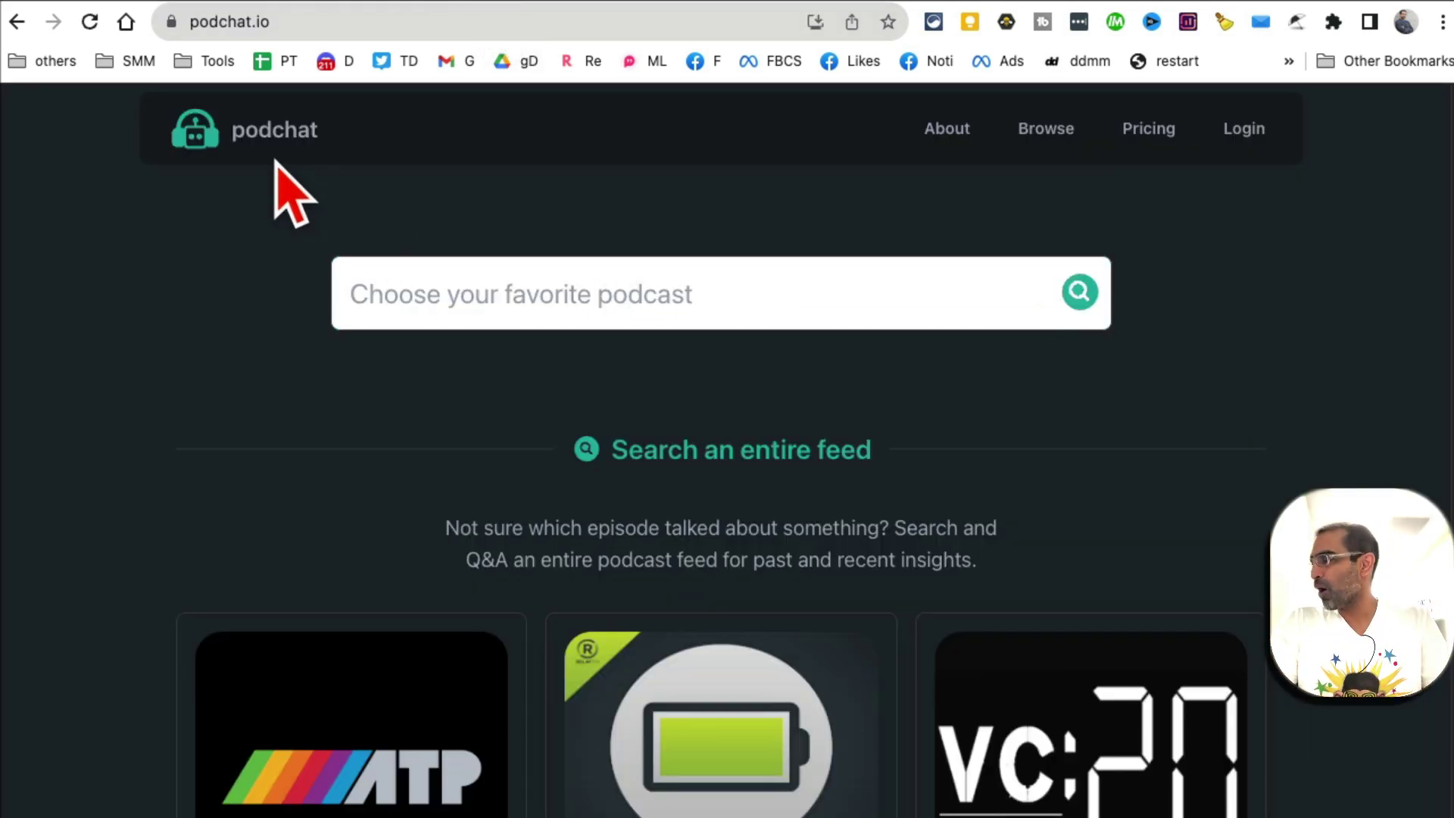
Search Podchat for 'all in', replacing the earlier 'my first mil' query.
left_click(354, 20)
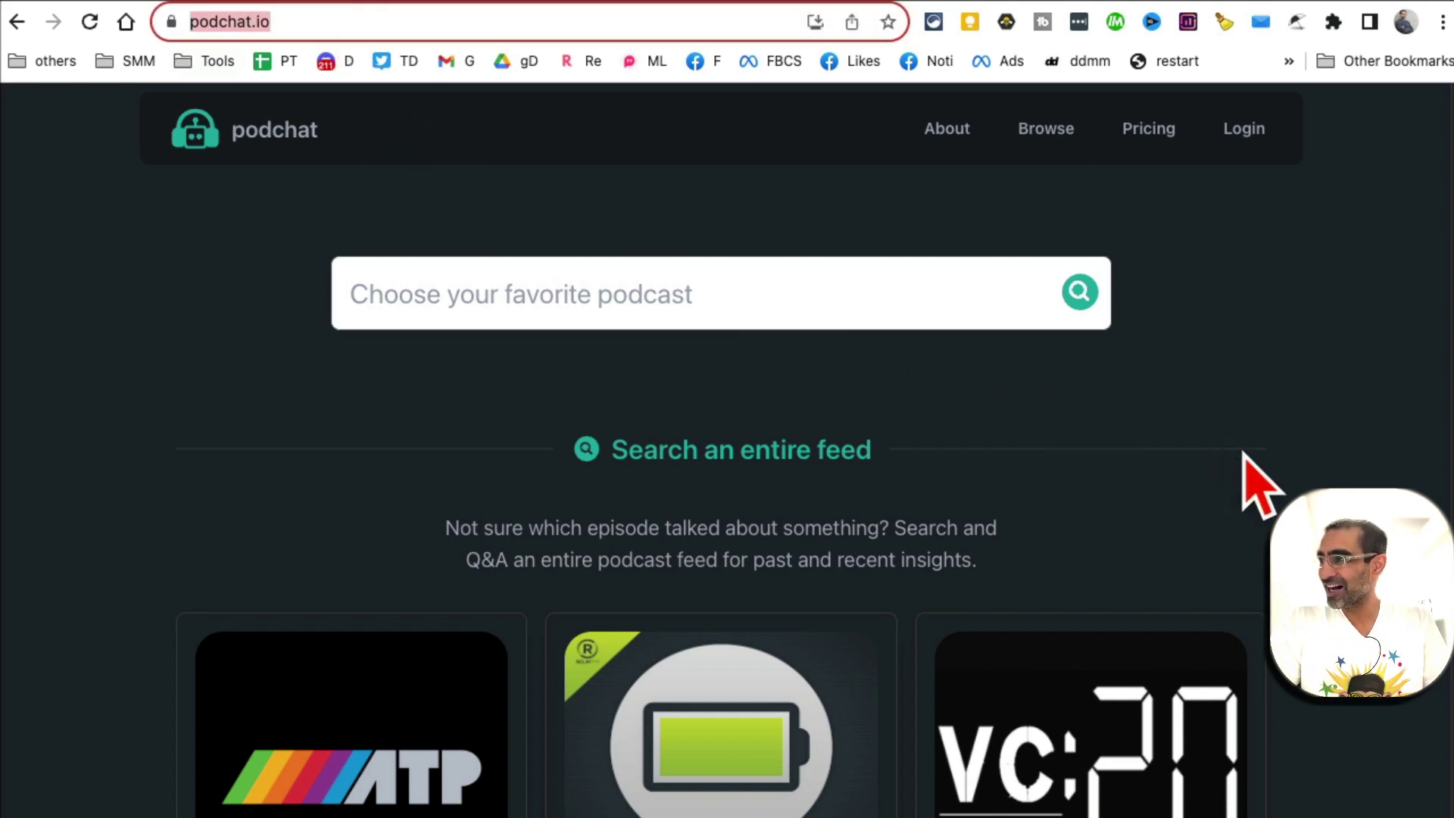
scroll(1244, 453, "down", 1)
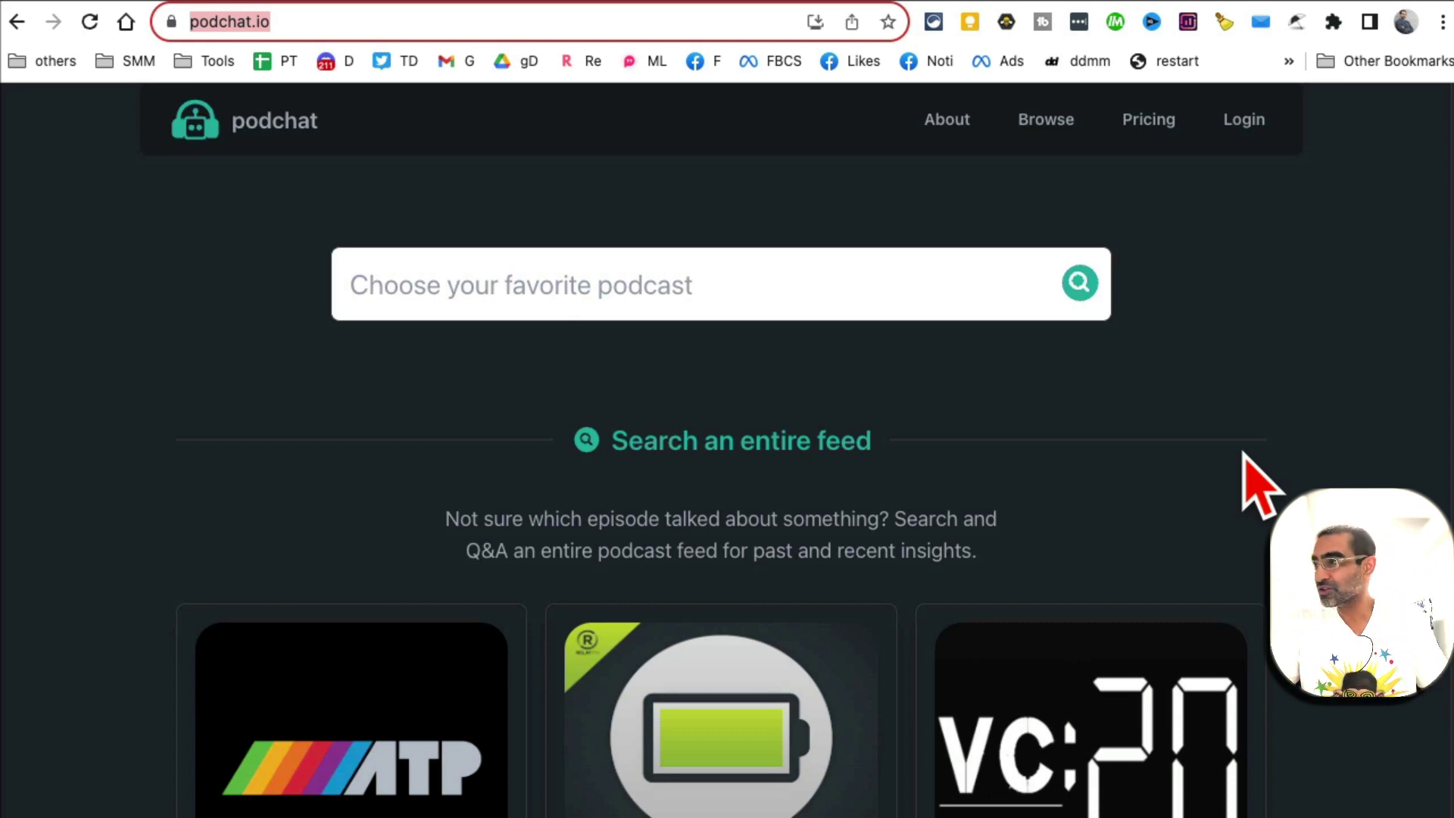
scroll(1244, 453, "down", 15)
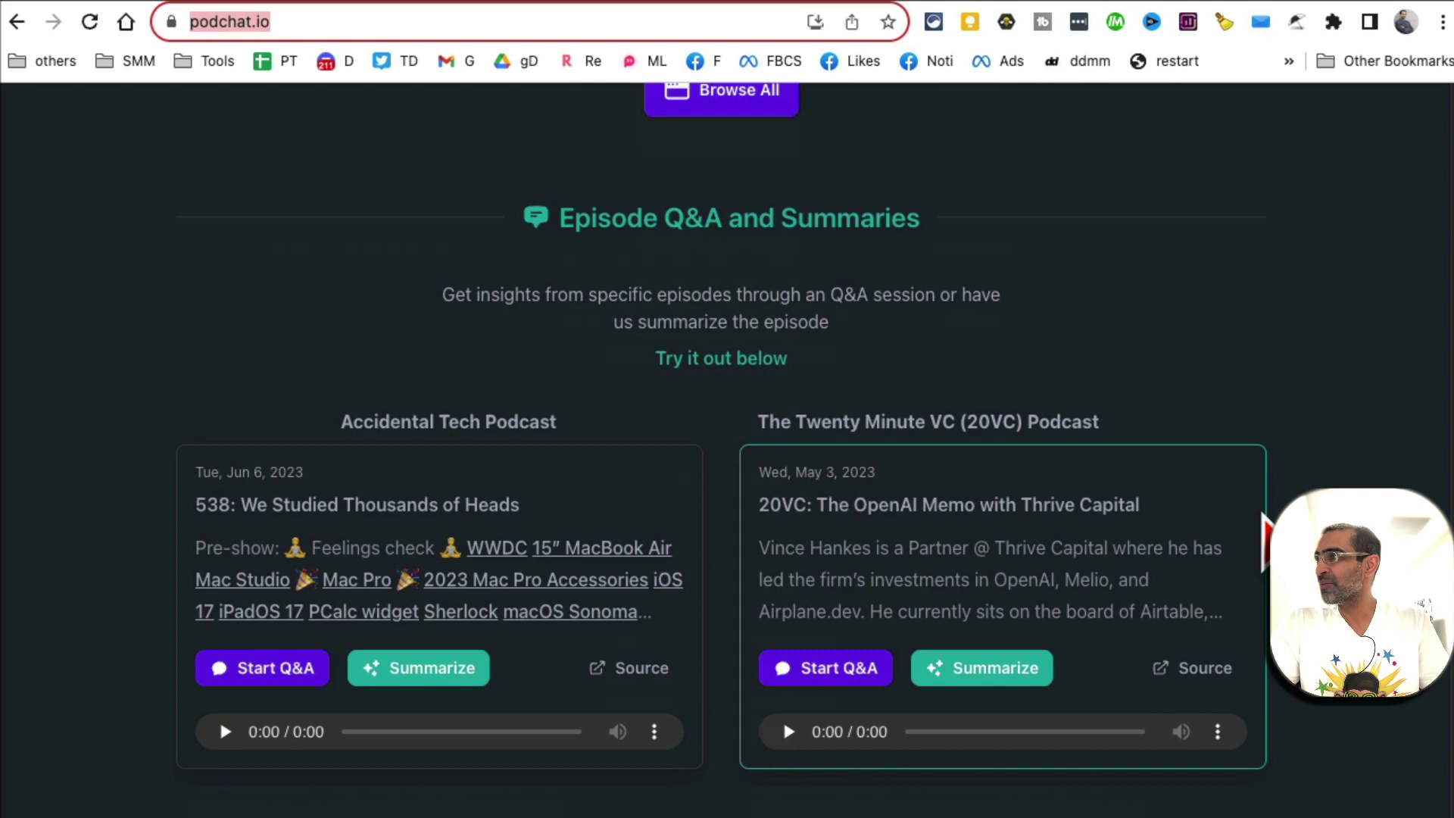
scroll(1262, 539, "down", 5)
scroll(1062, 398, "up", 20)
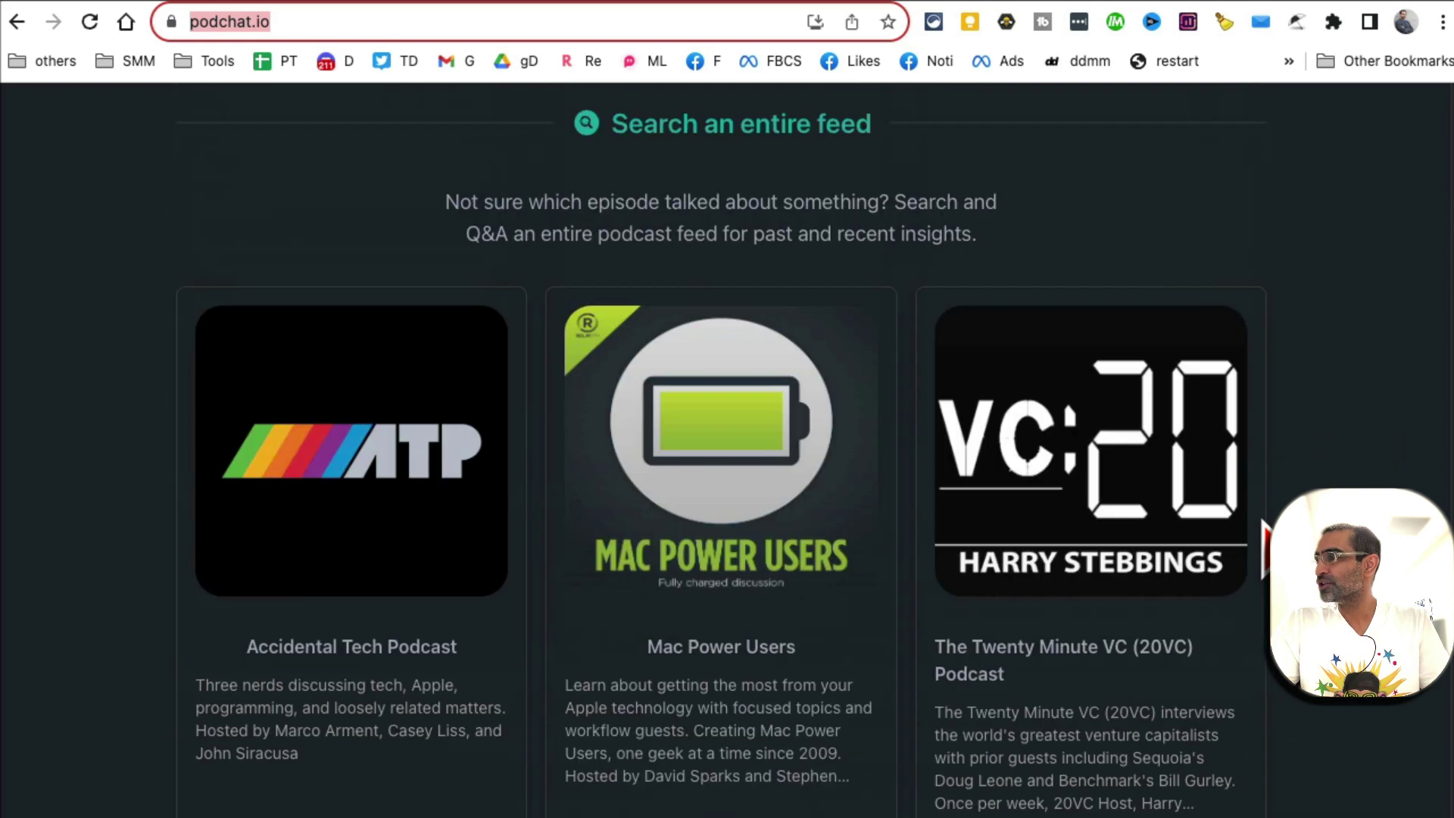
left_click(558, 294)
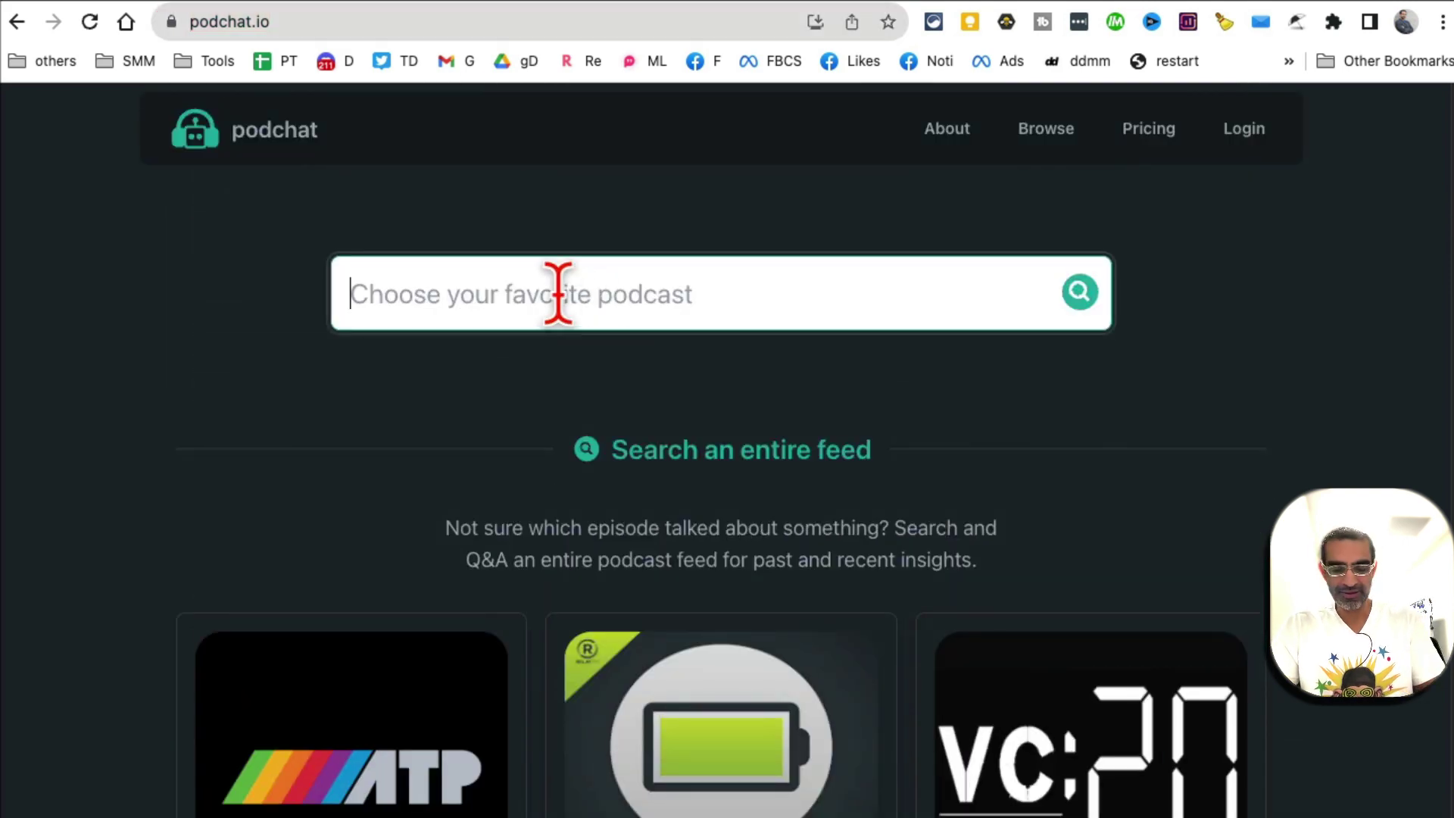
type("my first ")
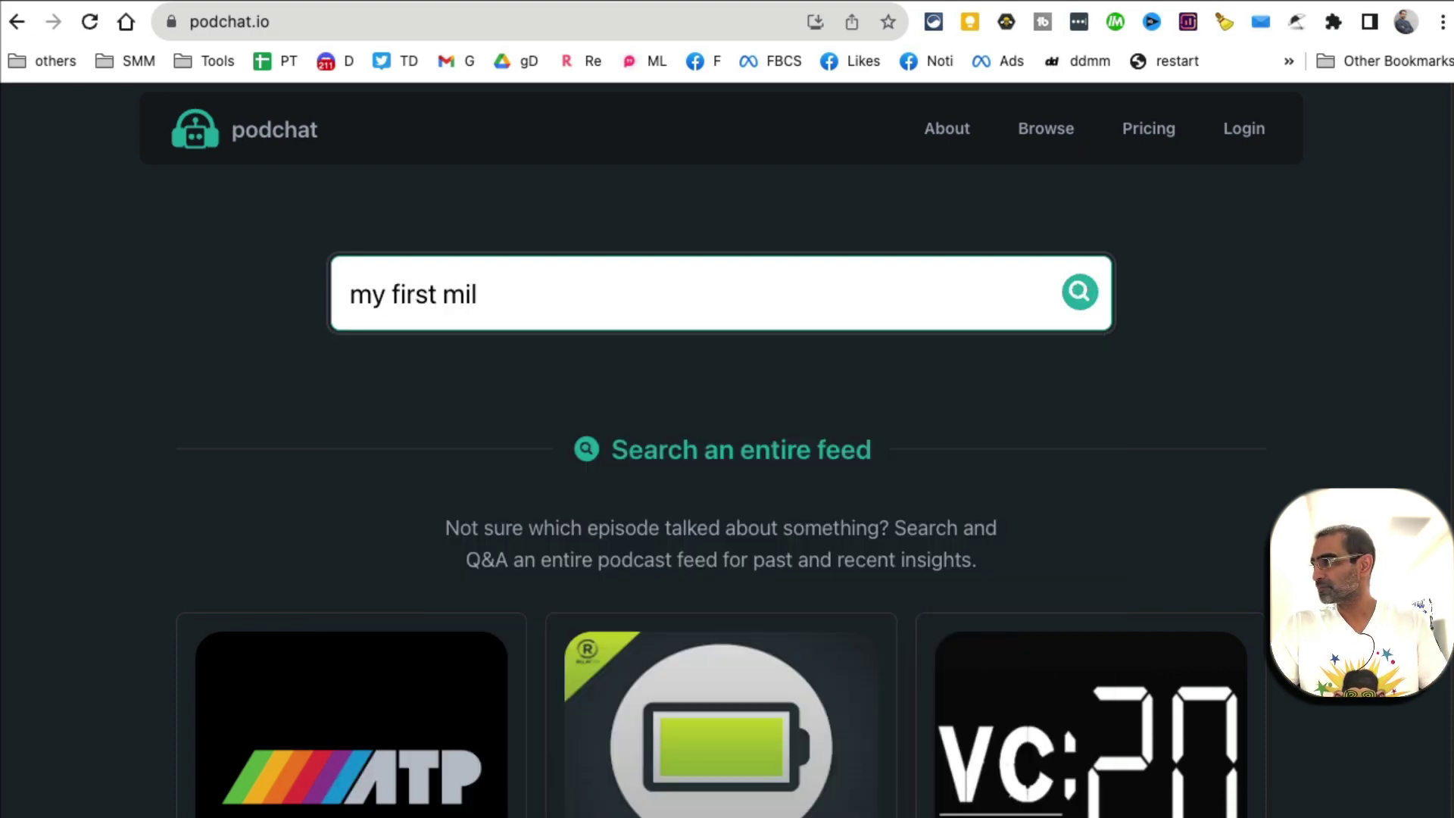
type("mil")
key("super+a")
type("a")
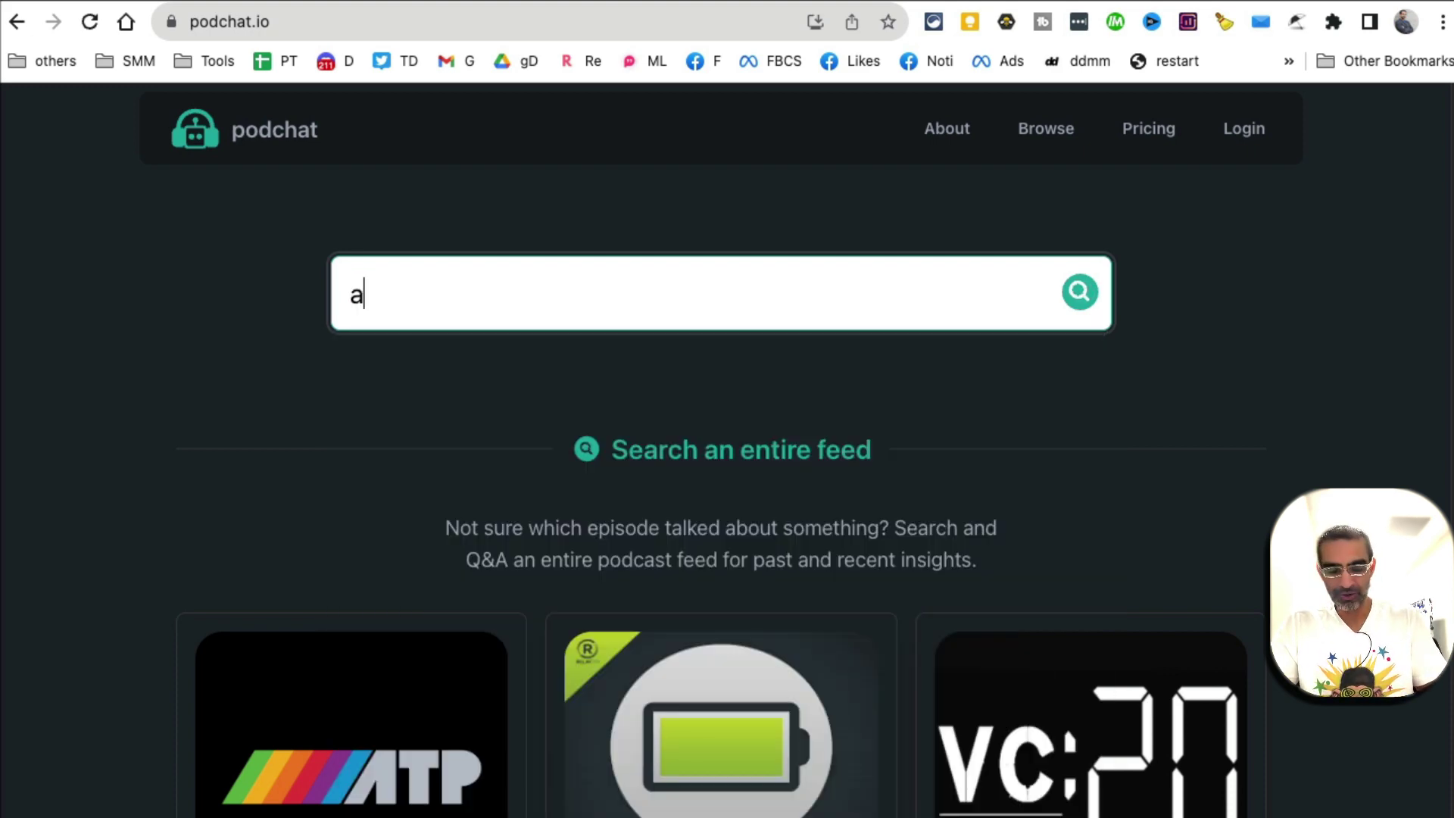
type("ll in")
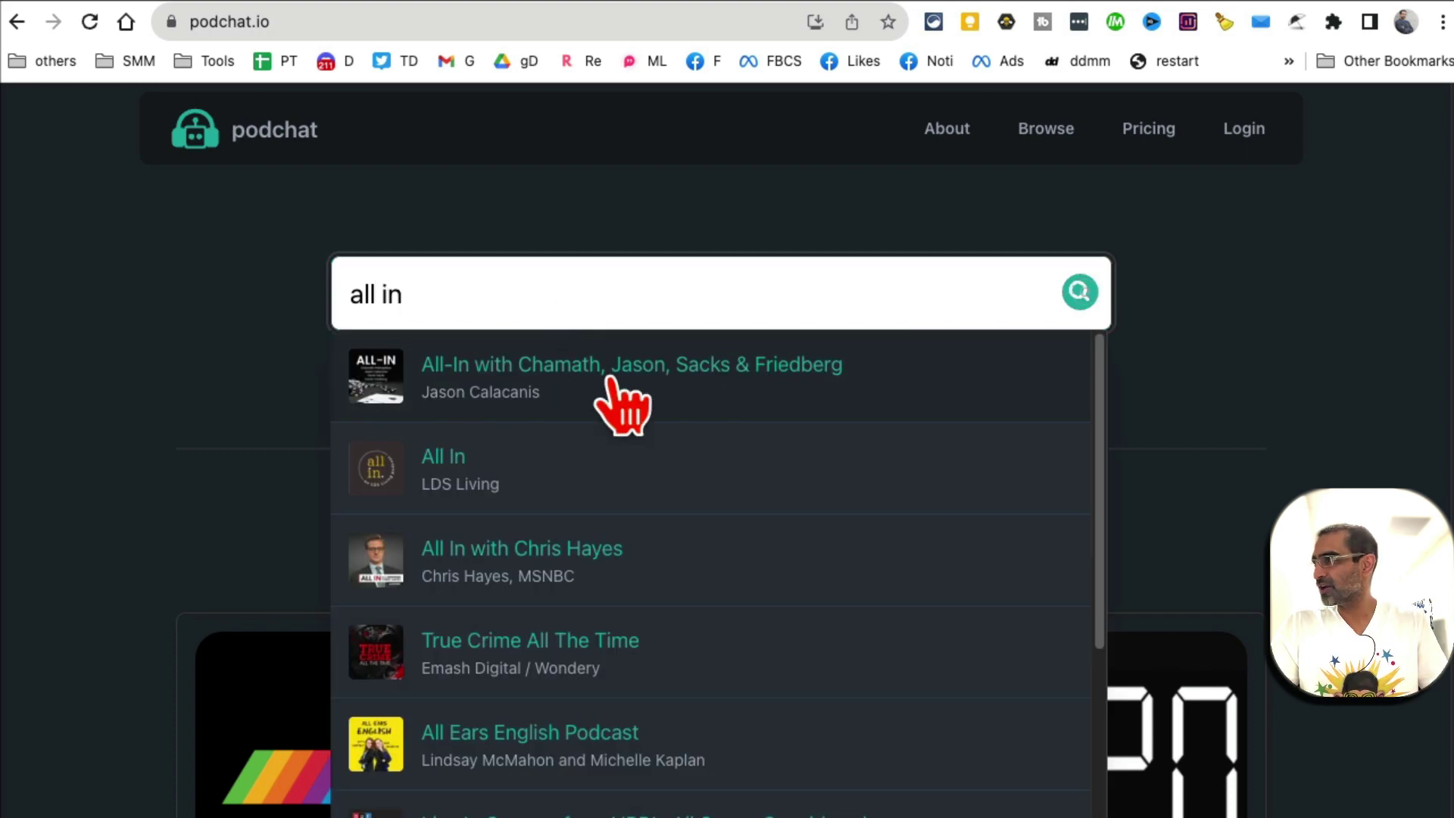
Open the All-In podcast page, read the E140 episode summary and close it.
left_click(695, 388)
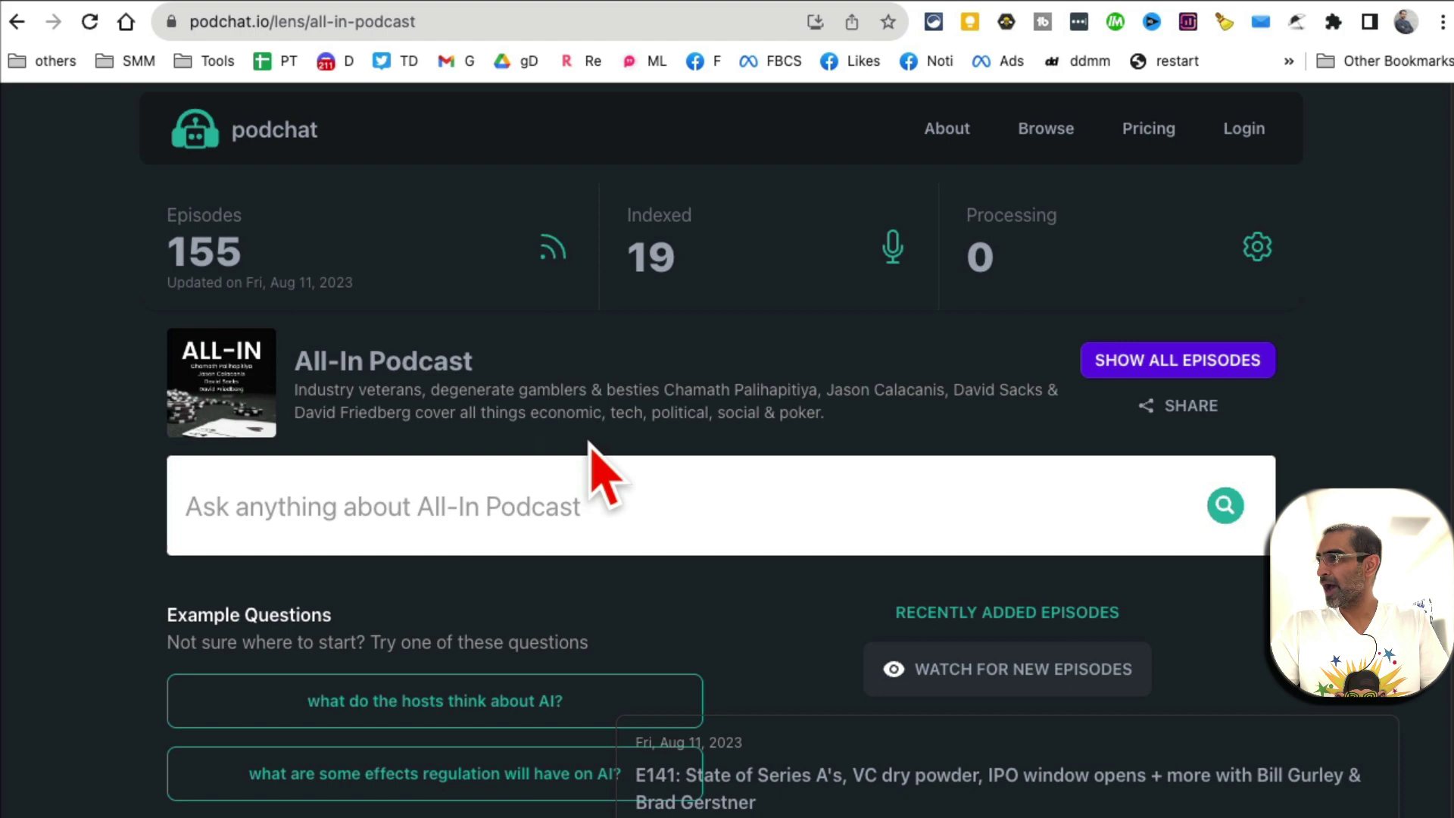
scroll(603, 473, "down", 5)
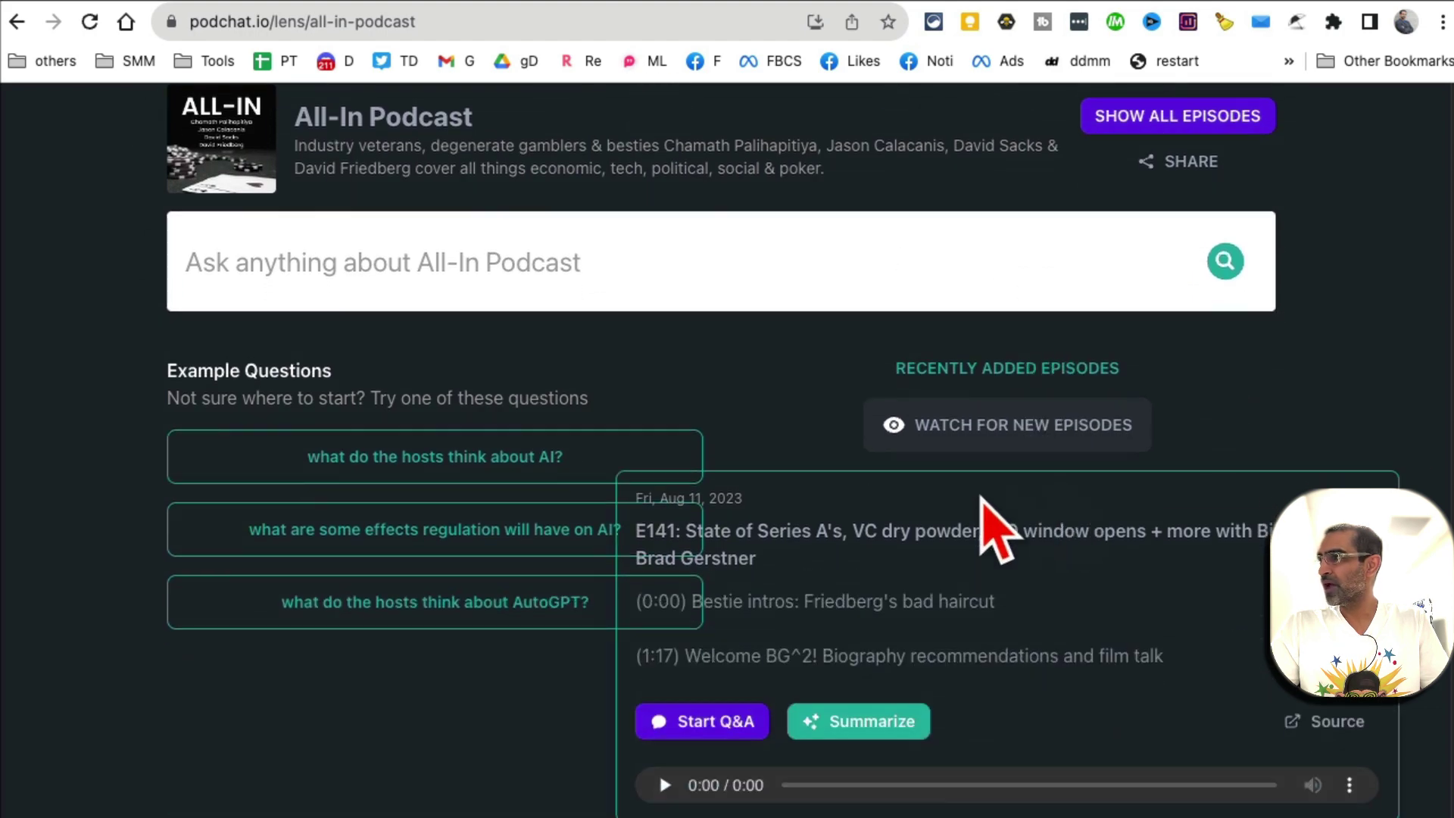
scroll(1053, 485, "down", 6)
scroll(1076, 651, "down", 3)
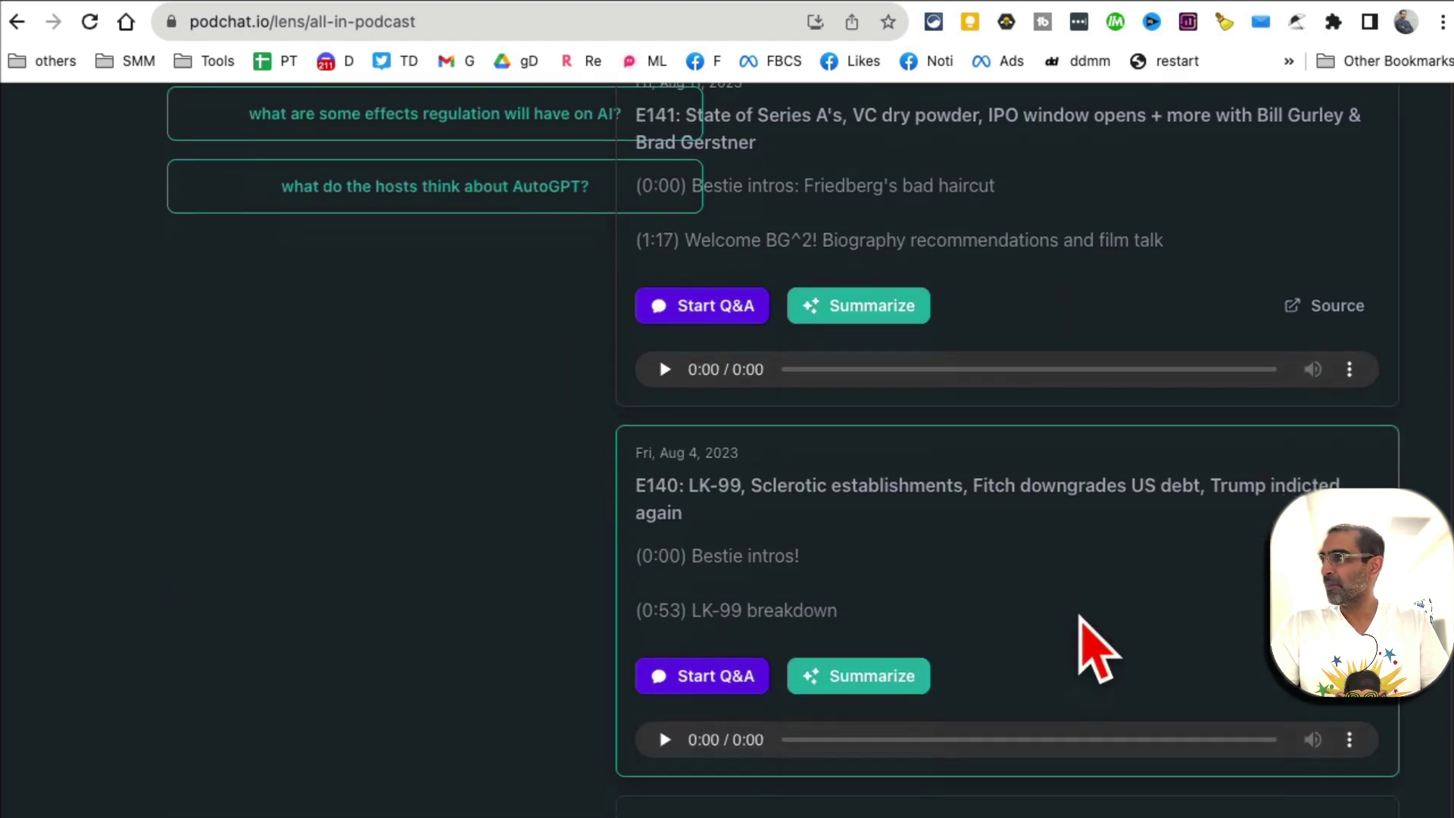
left_click(890, 686)
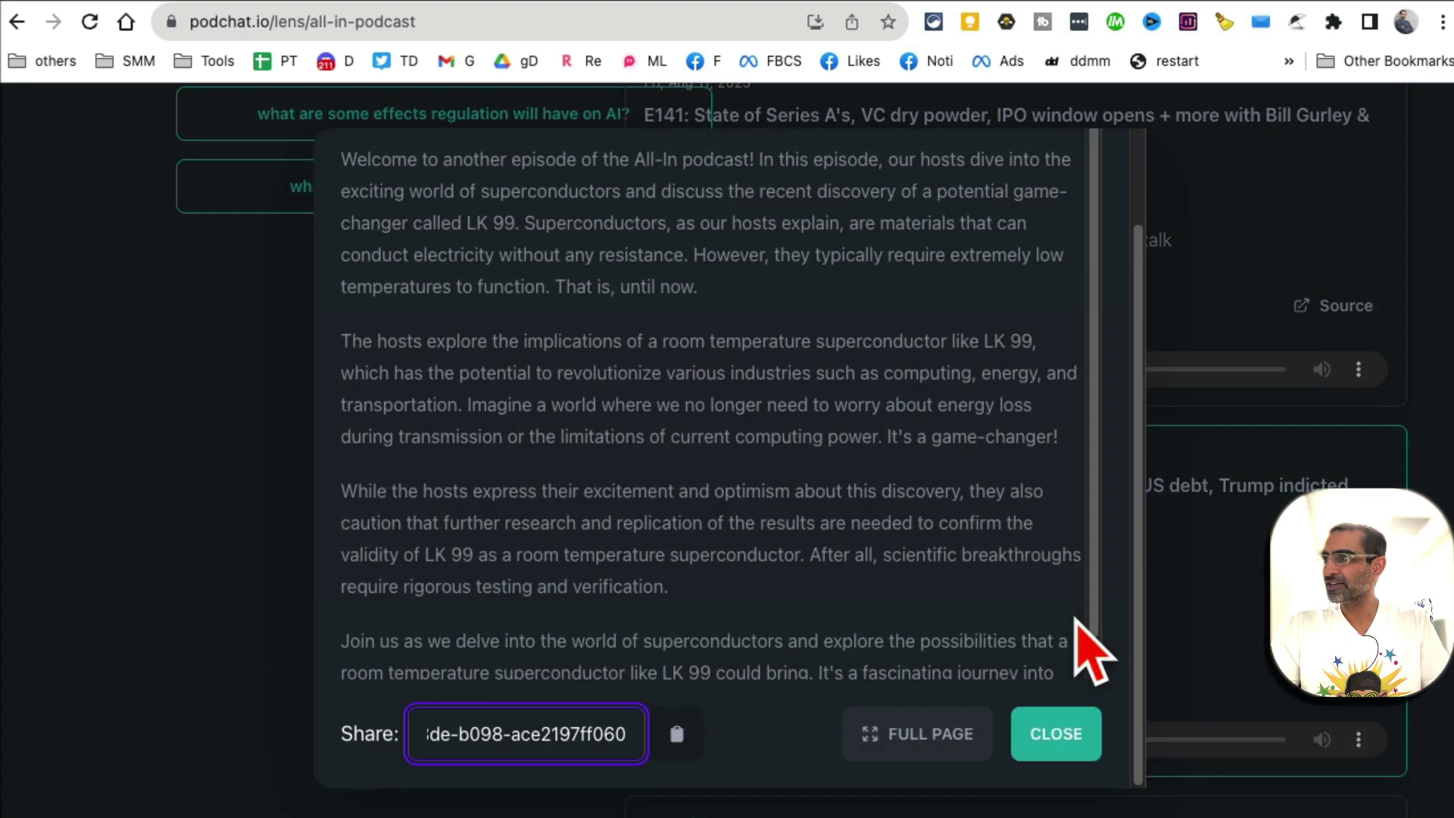
scroll(937, 552, "up", 3)
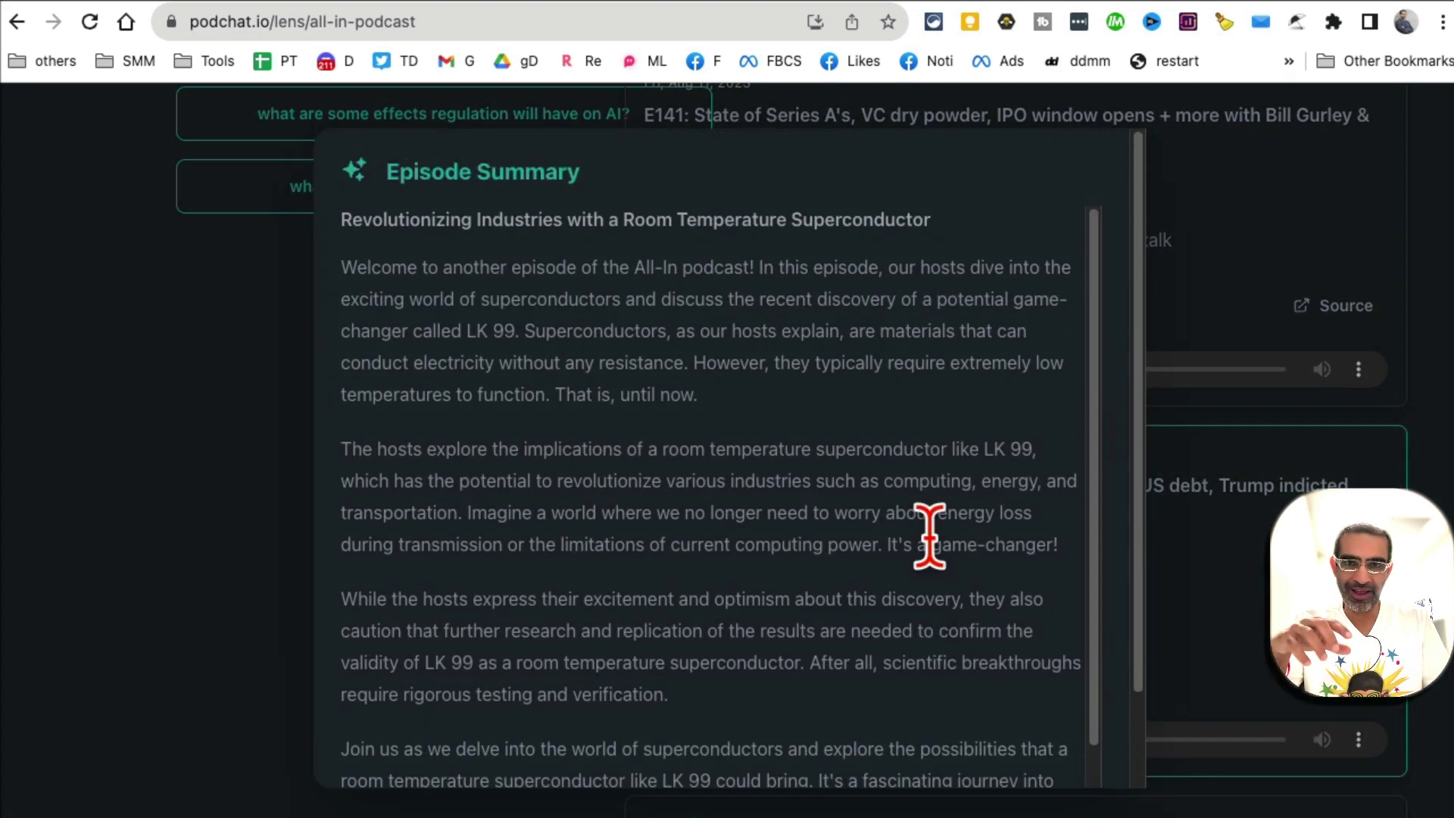
left_click_drag(1102, 448, 1068, 454)
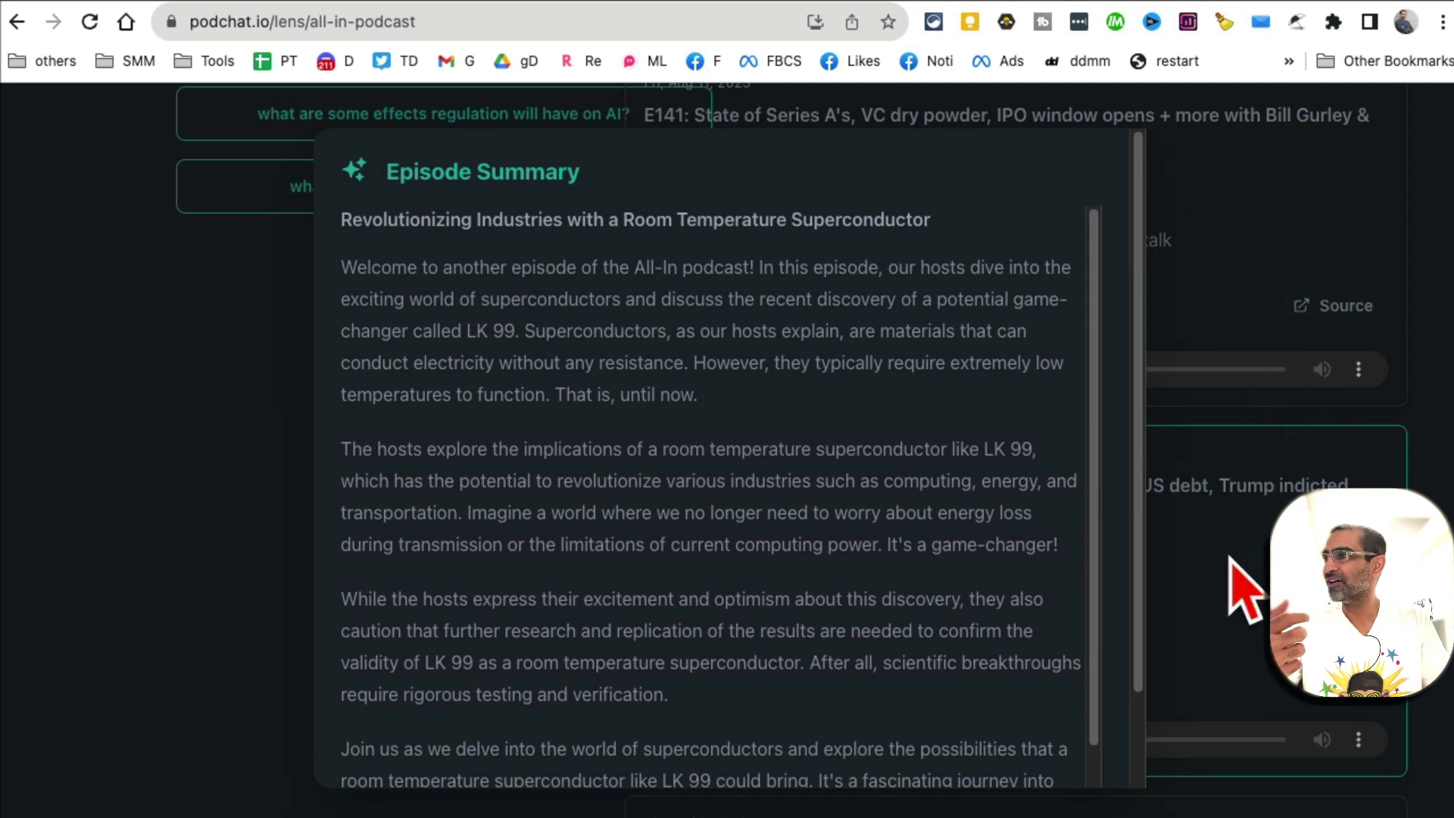
left_click(88, 31)
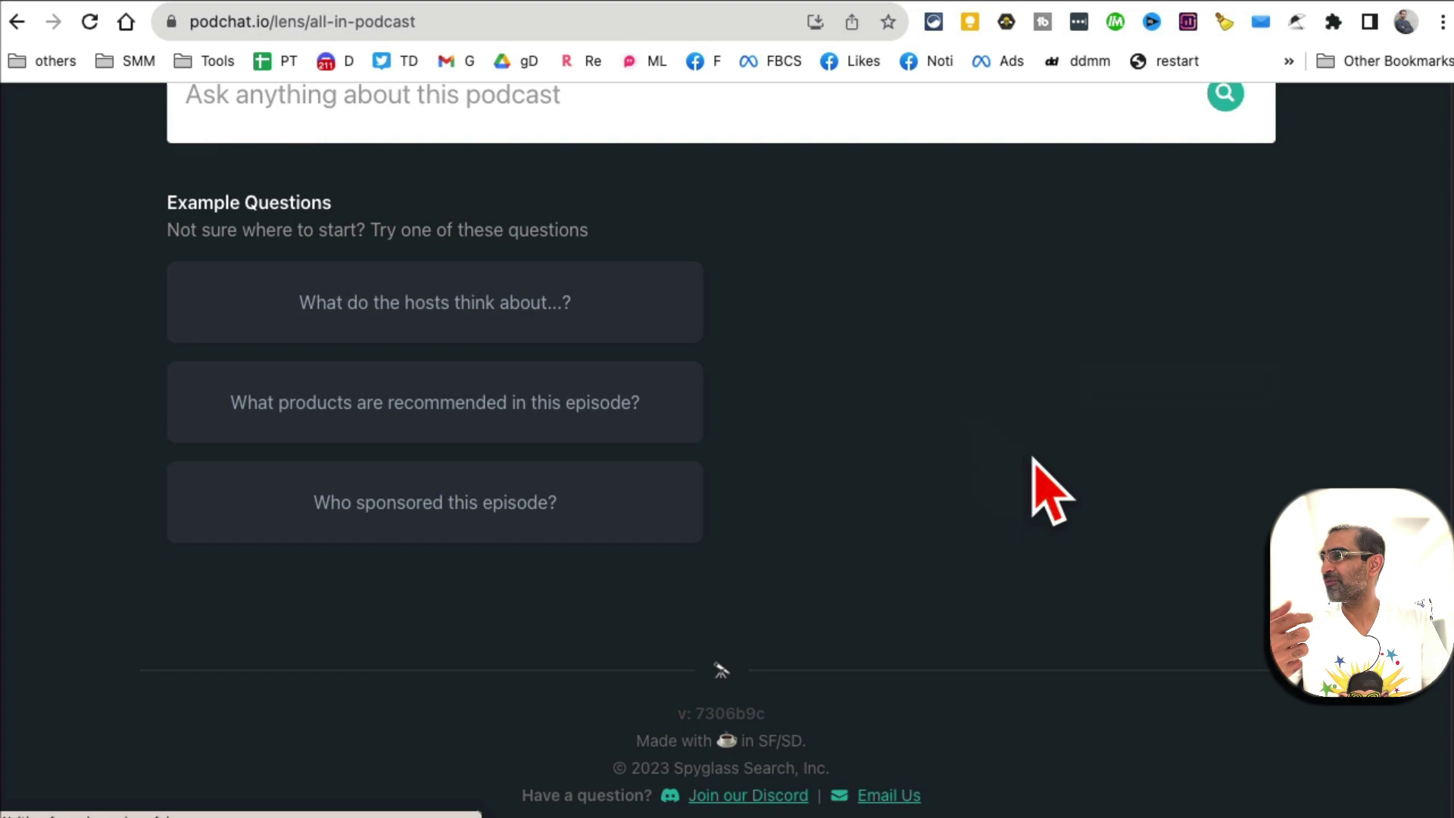
Open the AI summary of episode E139.
scroll(1208, 493, "down", 5)
scroll(1199, 476, "down", 2)
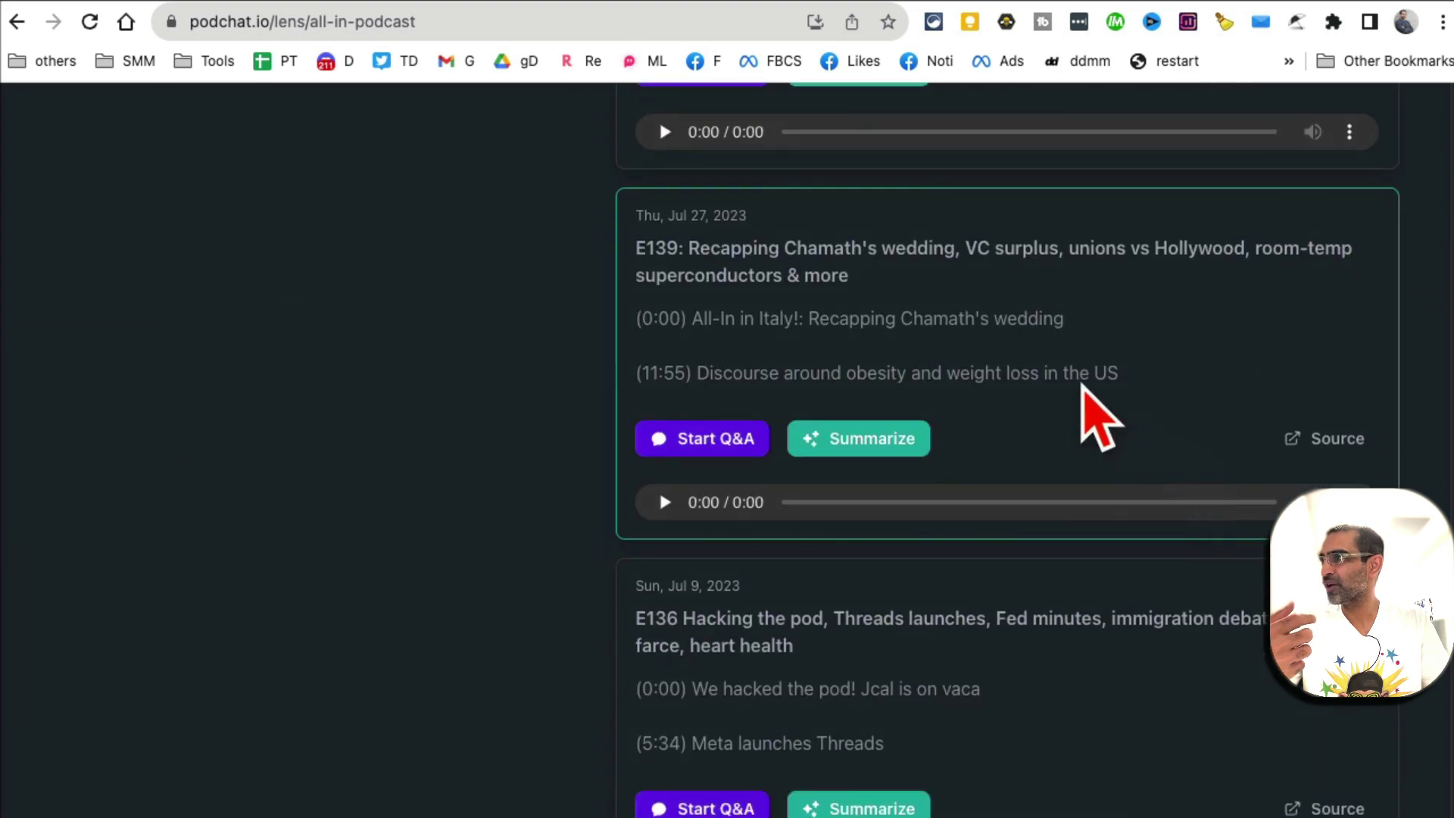
left_click(879, 450)
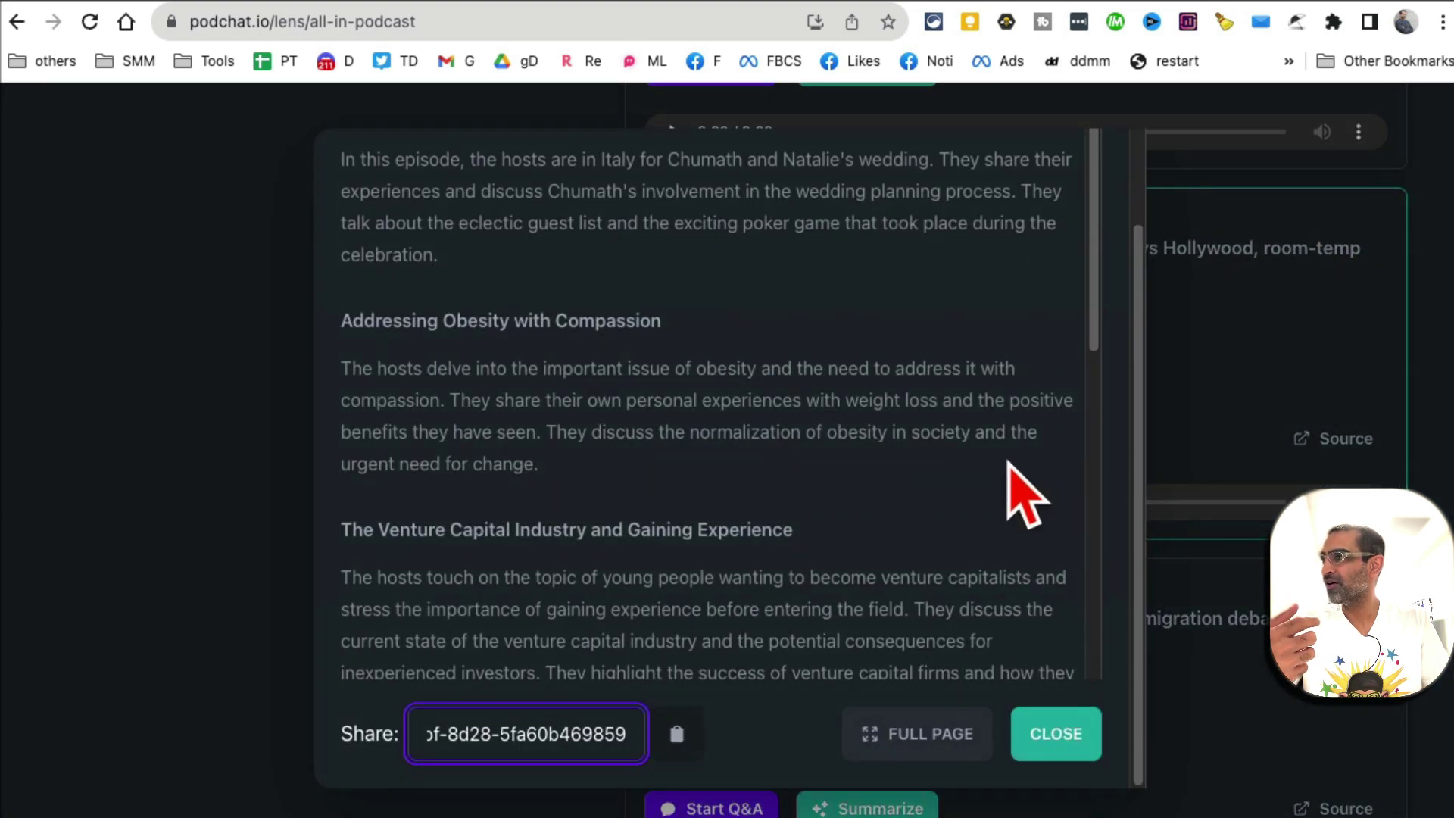
scroll(1027, 496, "up", 2)
scroll(1026, 492, "down", 15)
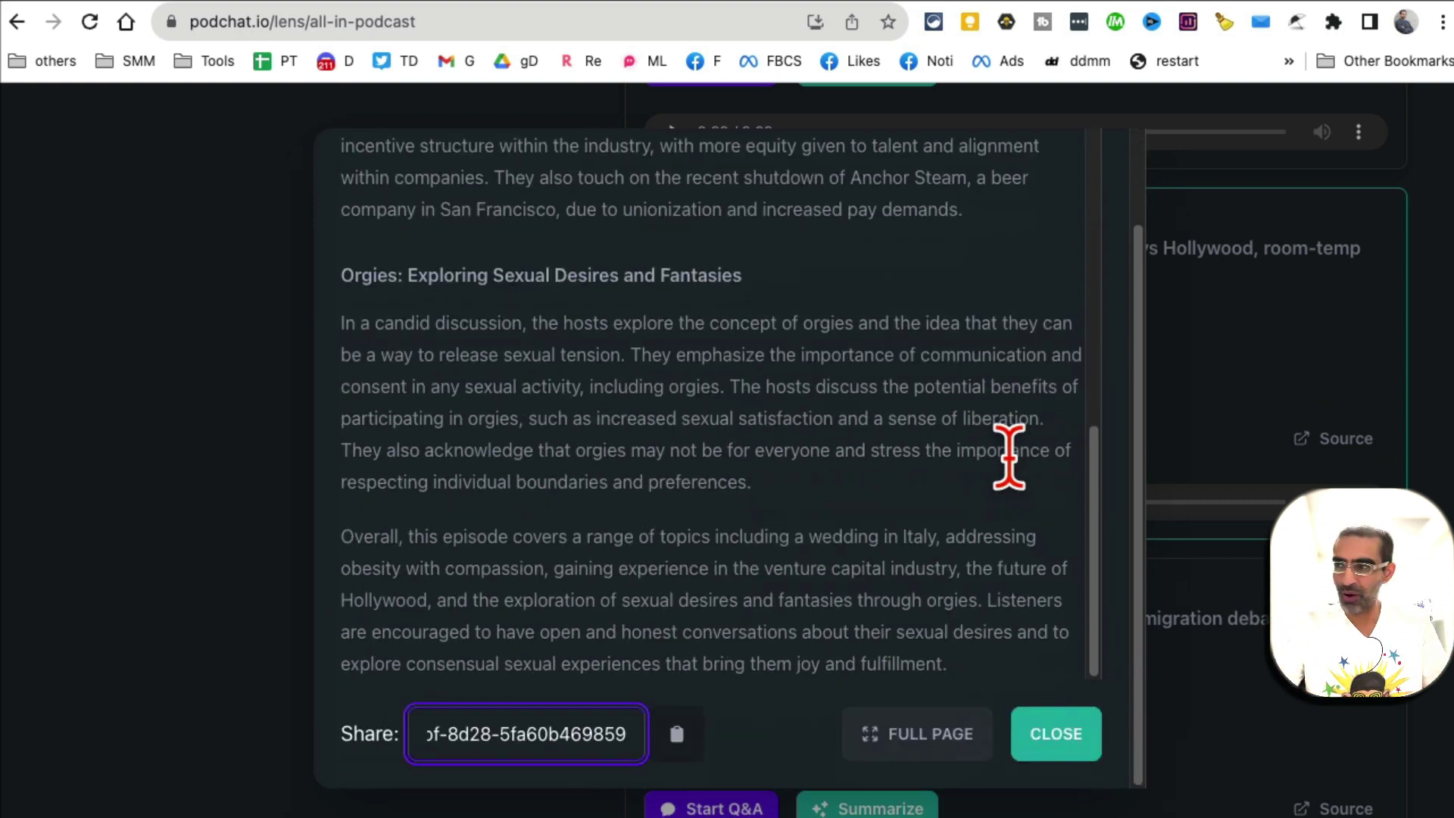
scroll(1070, 538, "up", 10)
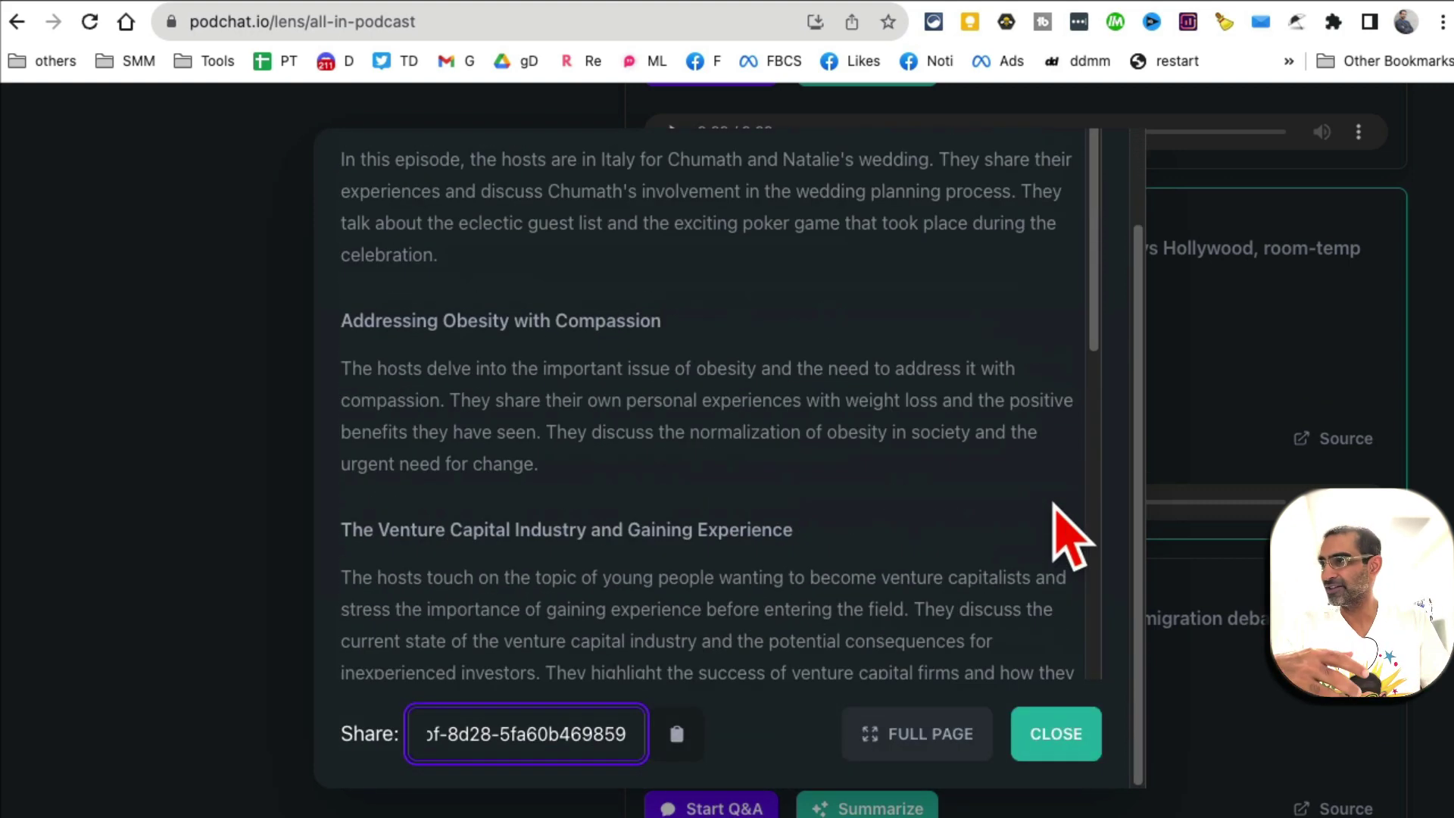
Close the E139 summary, ask what the hosts think about AI, then return to Podchat's home.
left_click(1091, 734)
scroll(1162, 617, "up", 10)
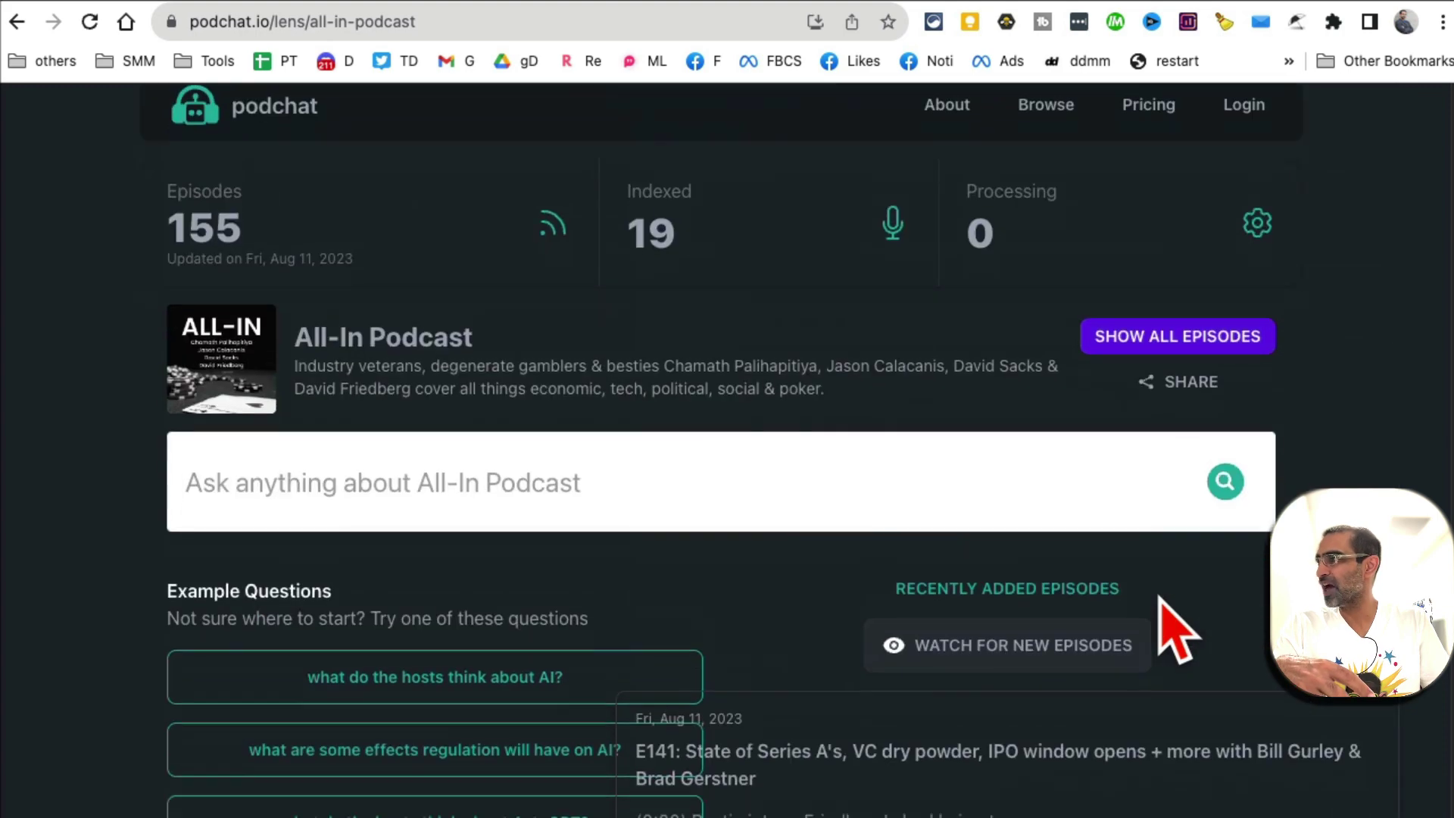
scroll(1159, 614, "down", 6)
scroll(1212, 583, "up", 3)
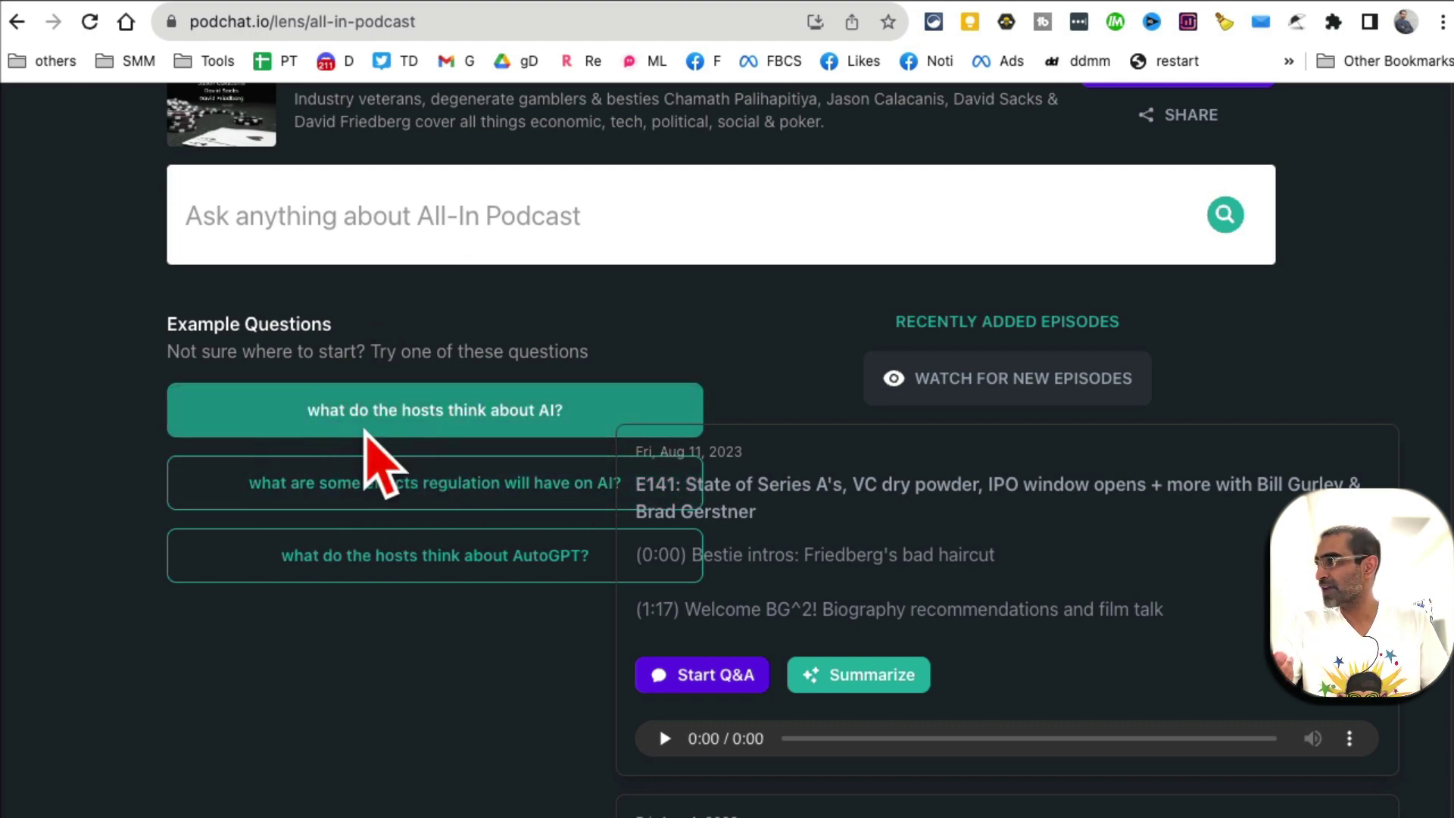
left_click(367, 433)
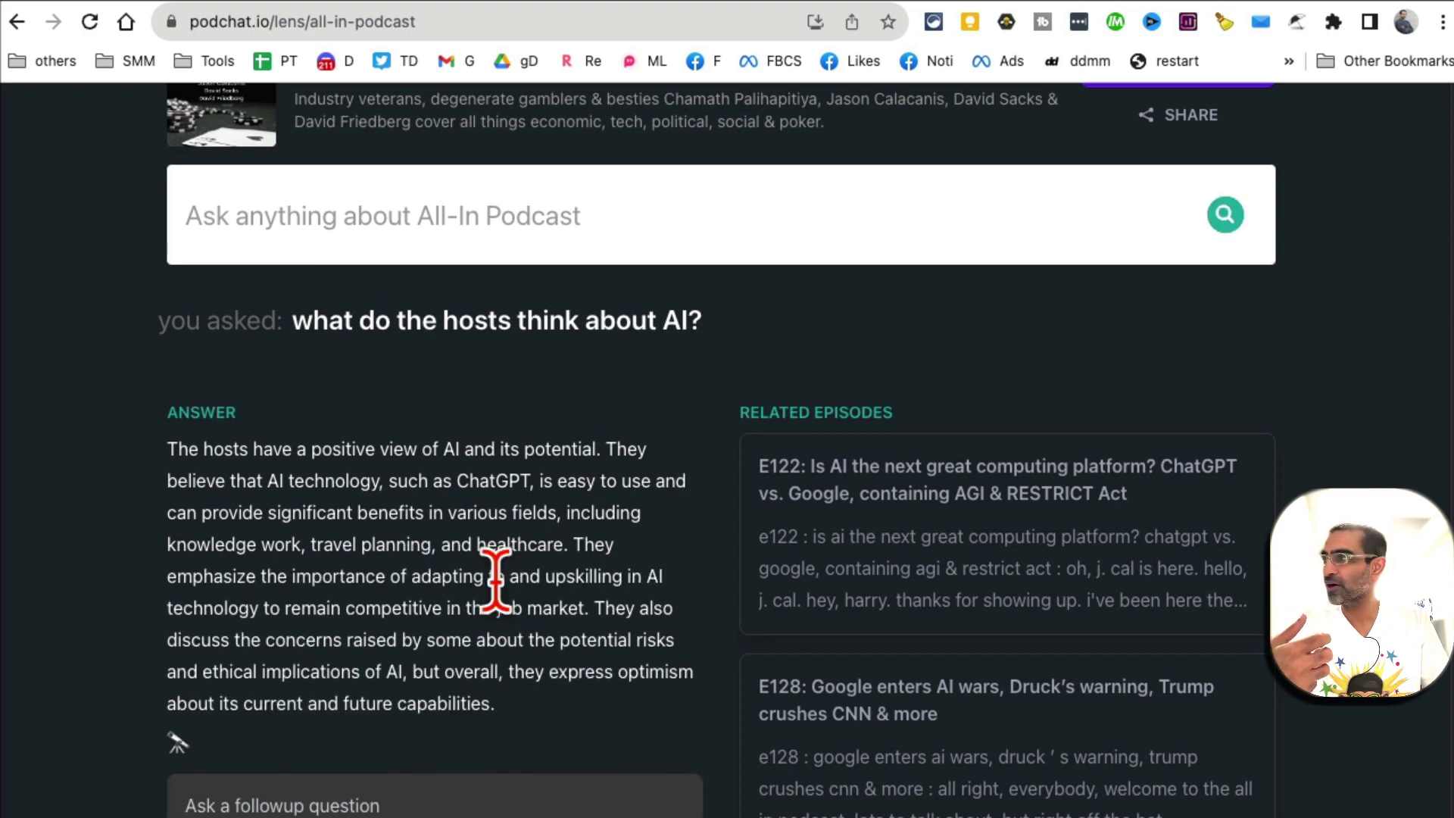
left_click_drag(510, 705, 133, 456)
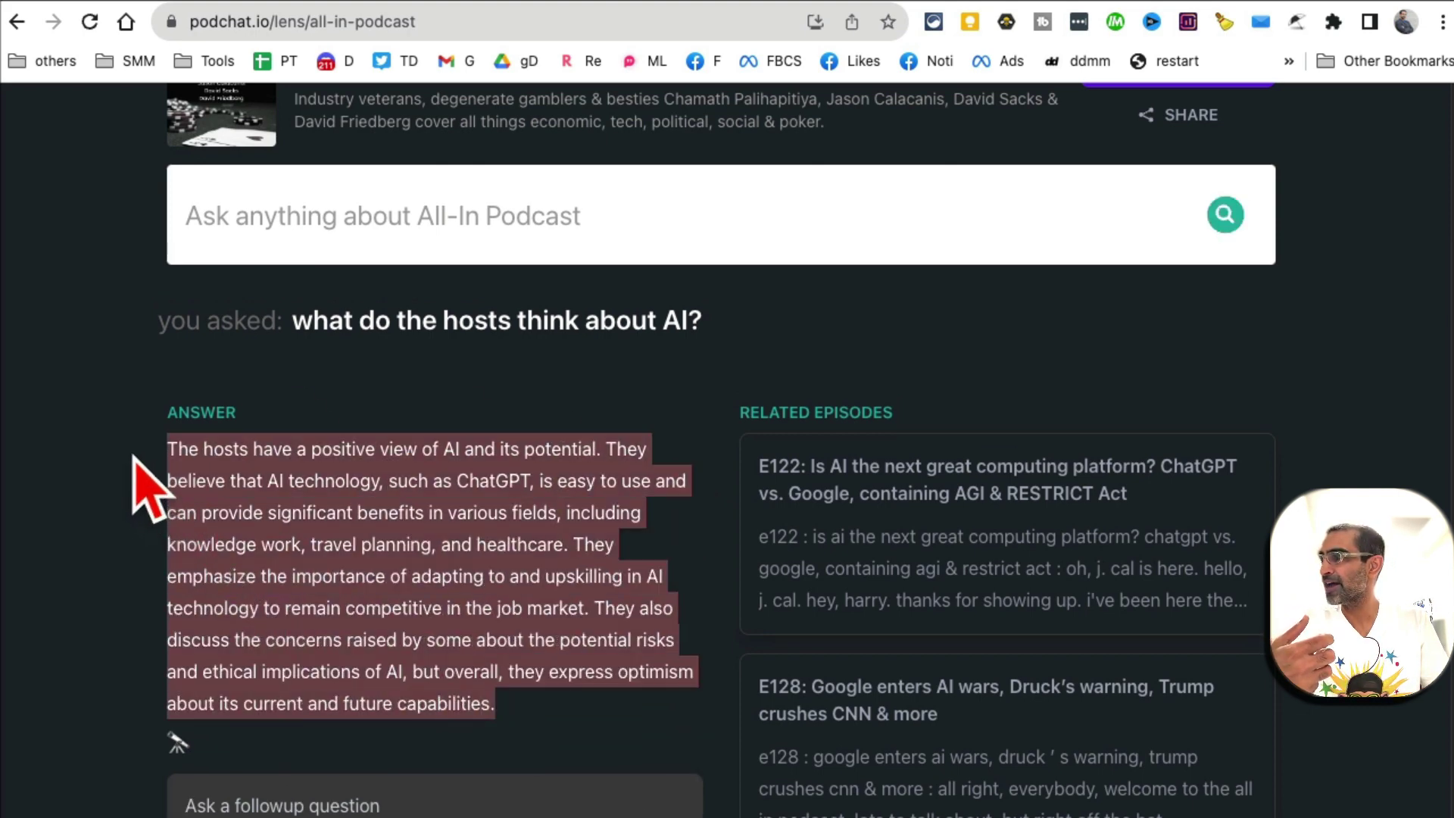
scroll(422, 500, "up", 4)
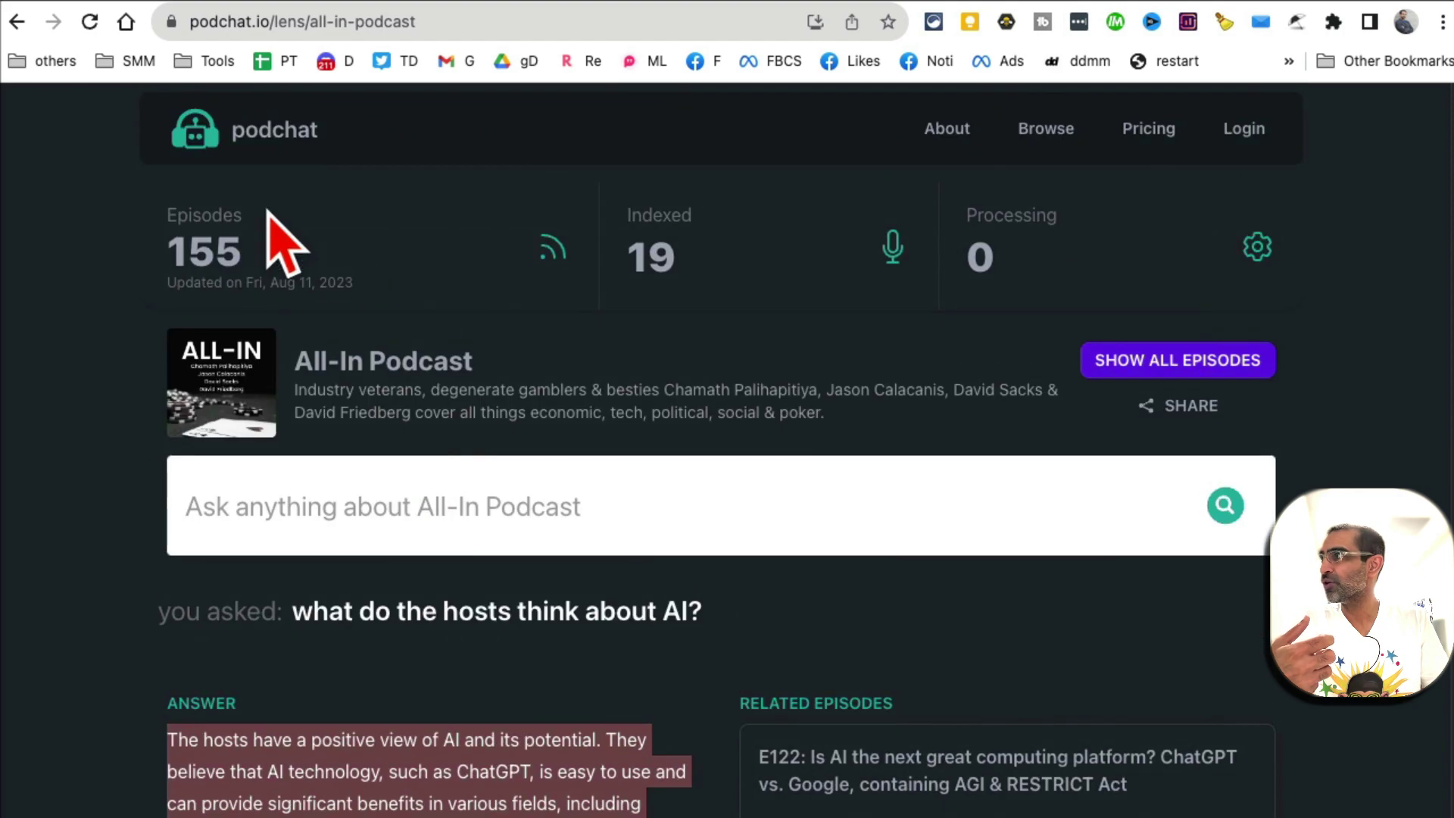
left_click(247, 140)
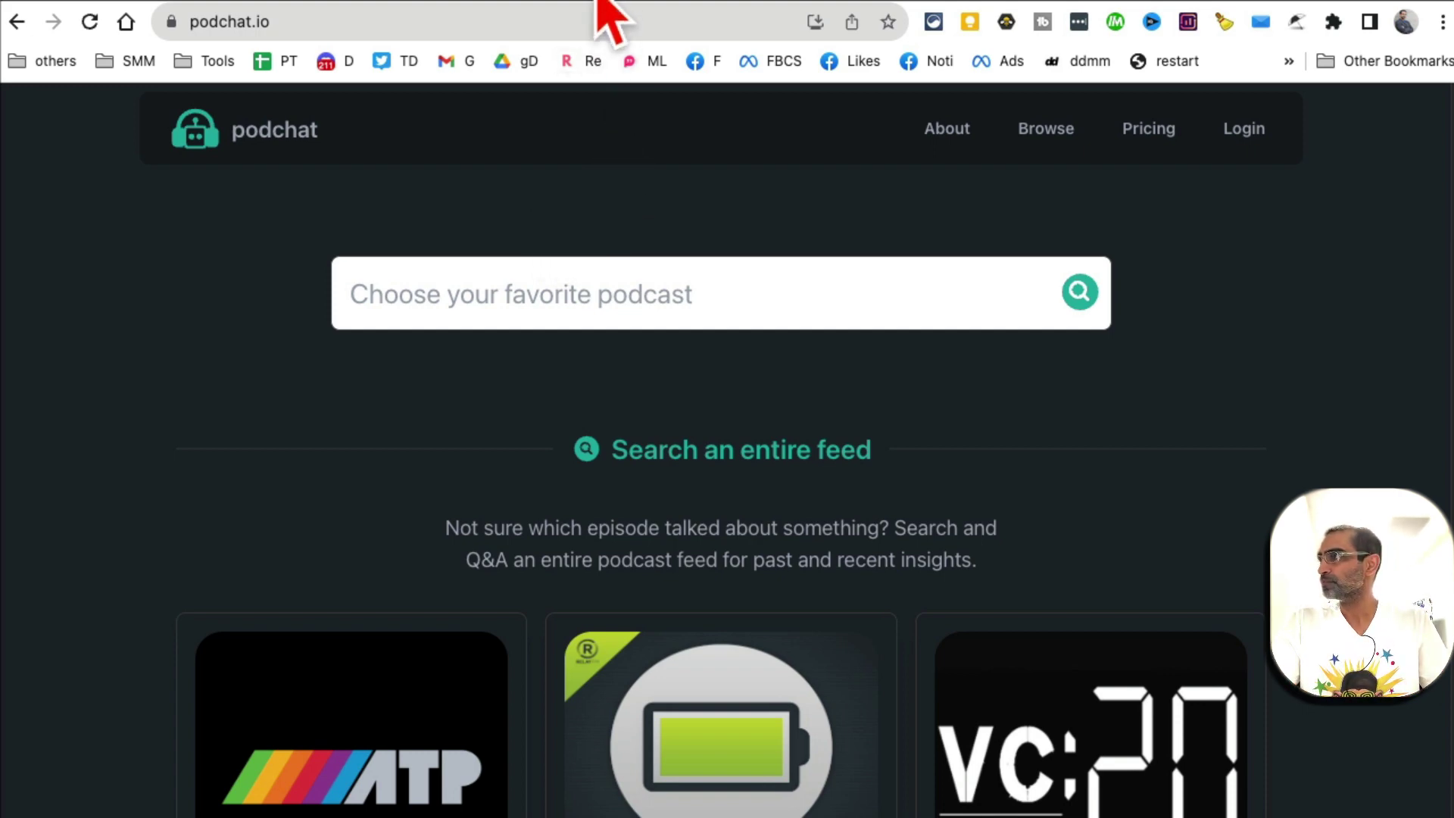
Load the aimemes.fun home page by trimming the meme path from its address.
left_click(601, 6)
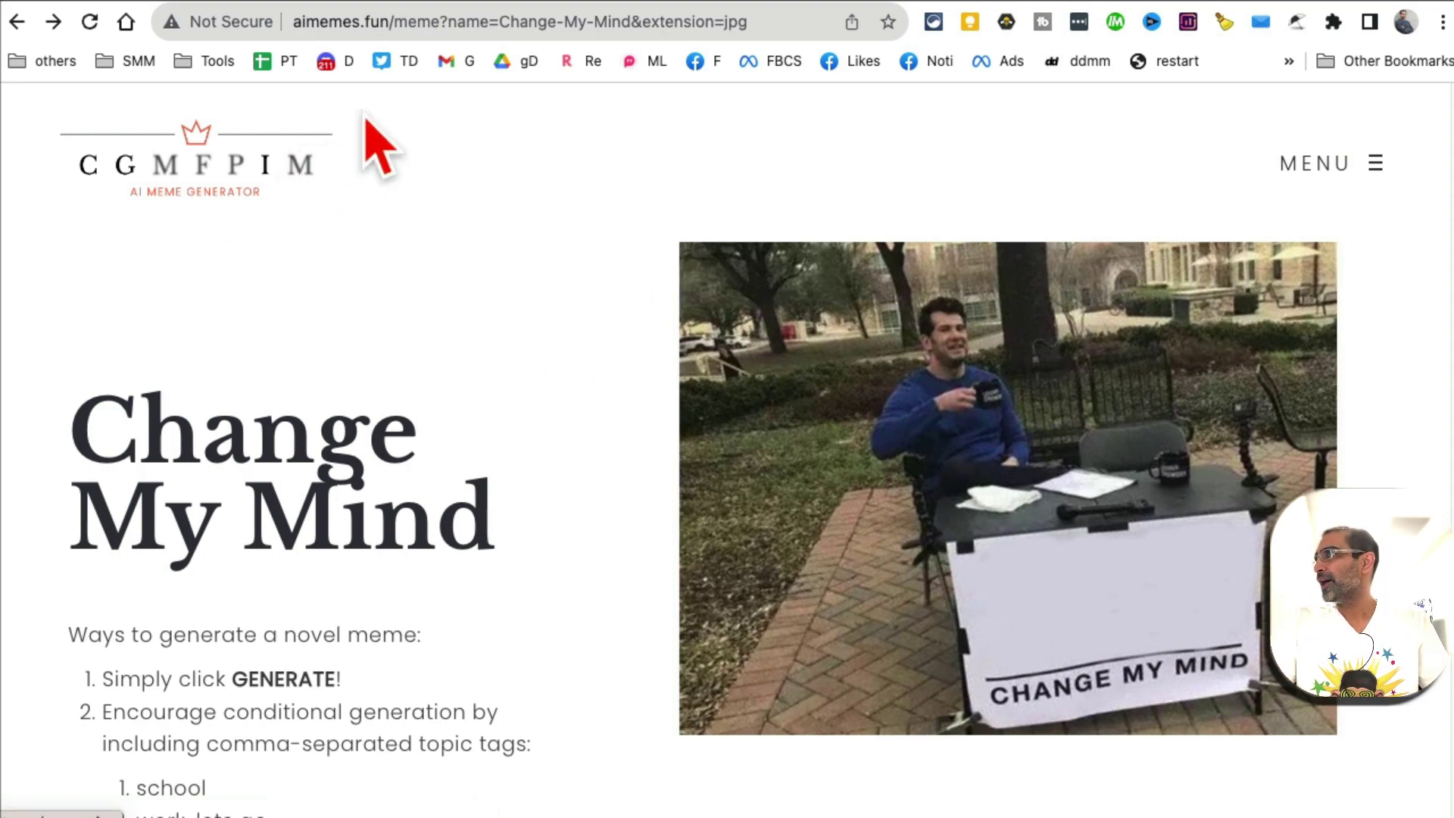
left_click_drag(397, 23, 405, 40)
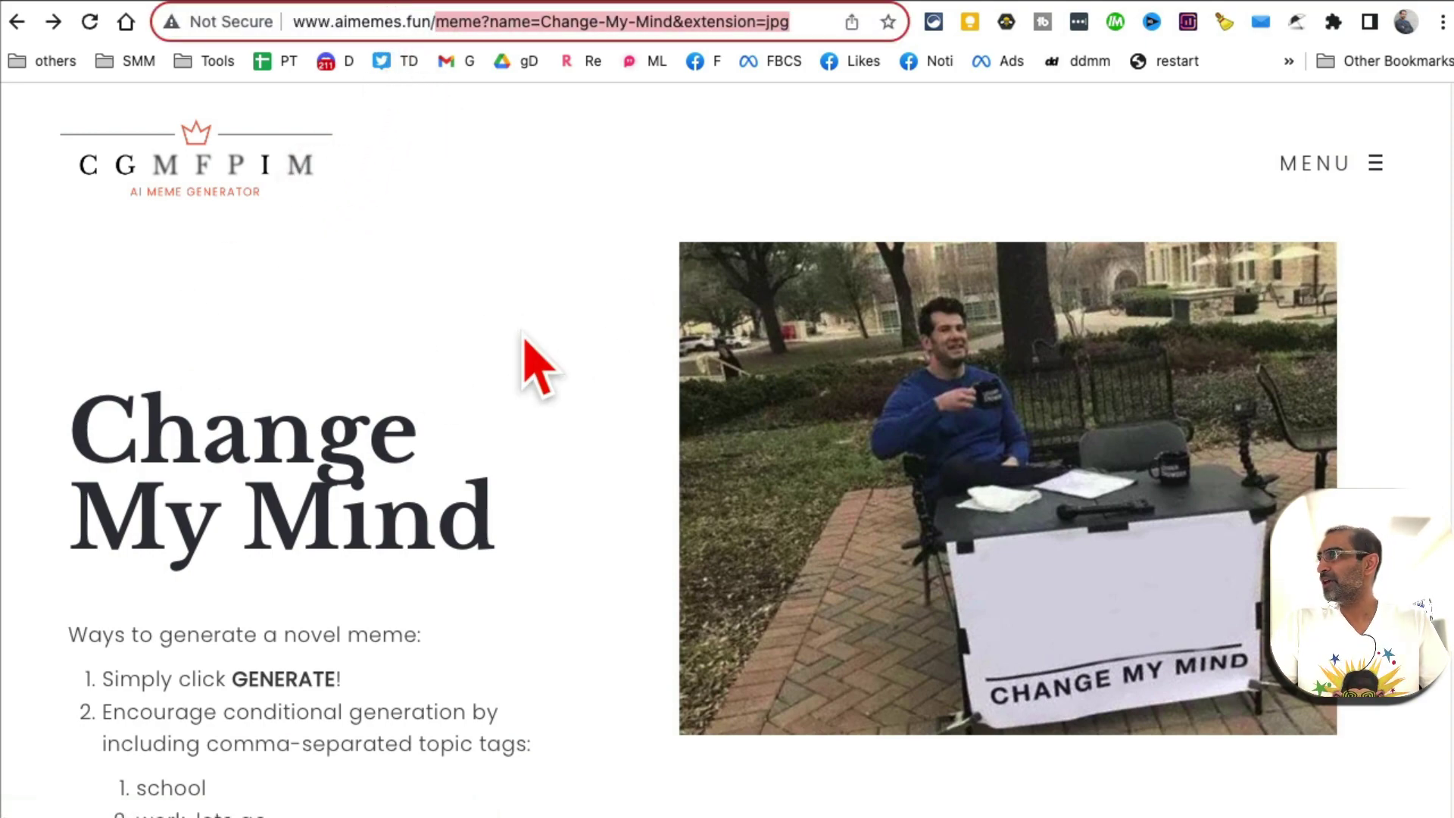
key("BackSpace")
key("Return")
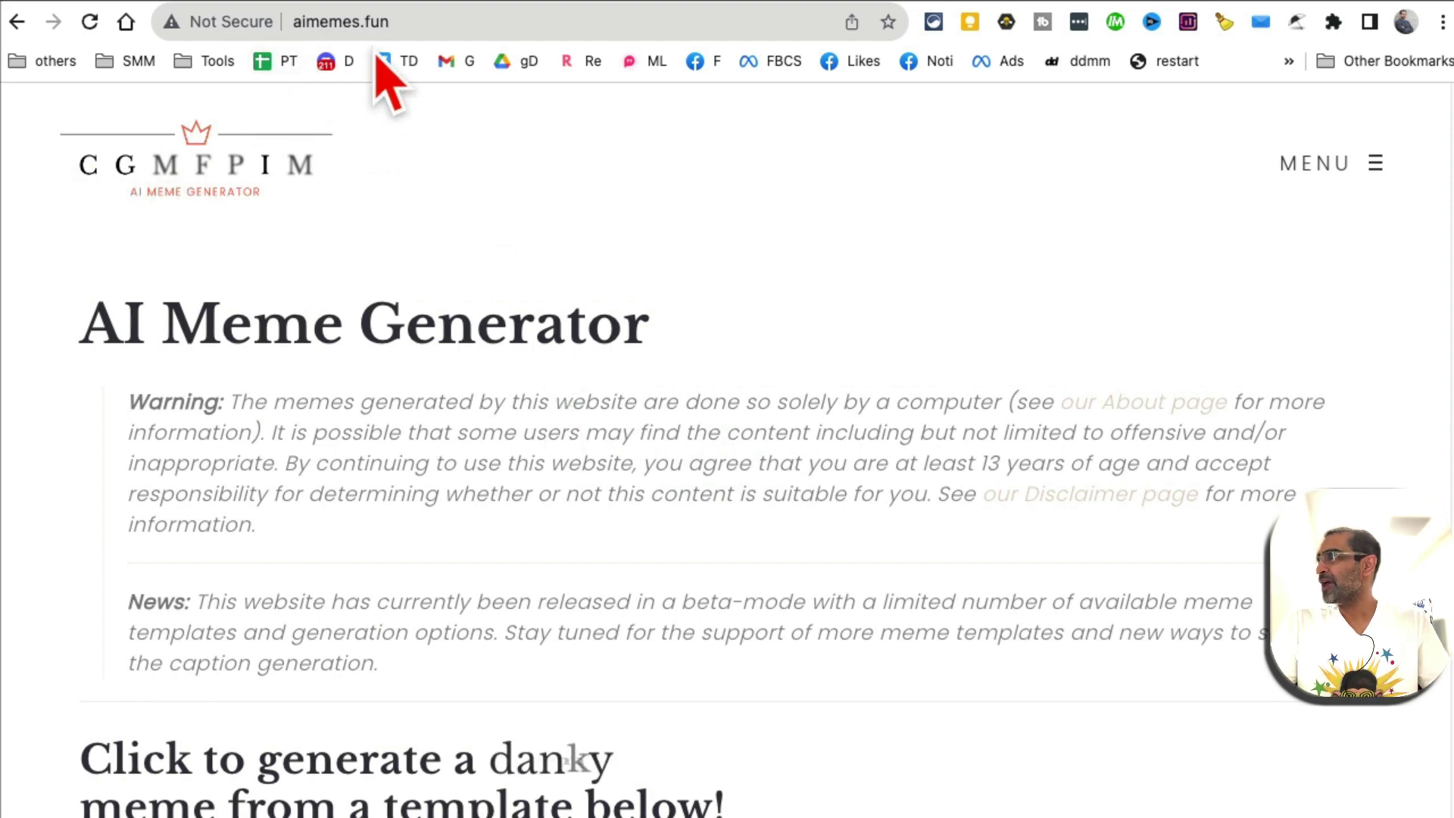
Highlight the AI Meme Generator heading and browse templates such as Change My Mind and Drake.
scroll(844, 432, "down", 5)
scroll(844, 477, "up", 5)
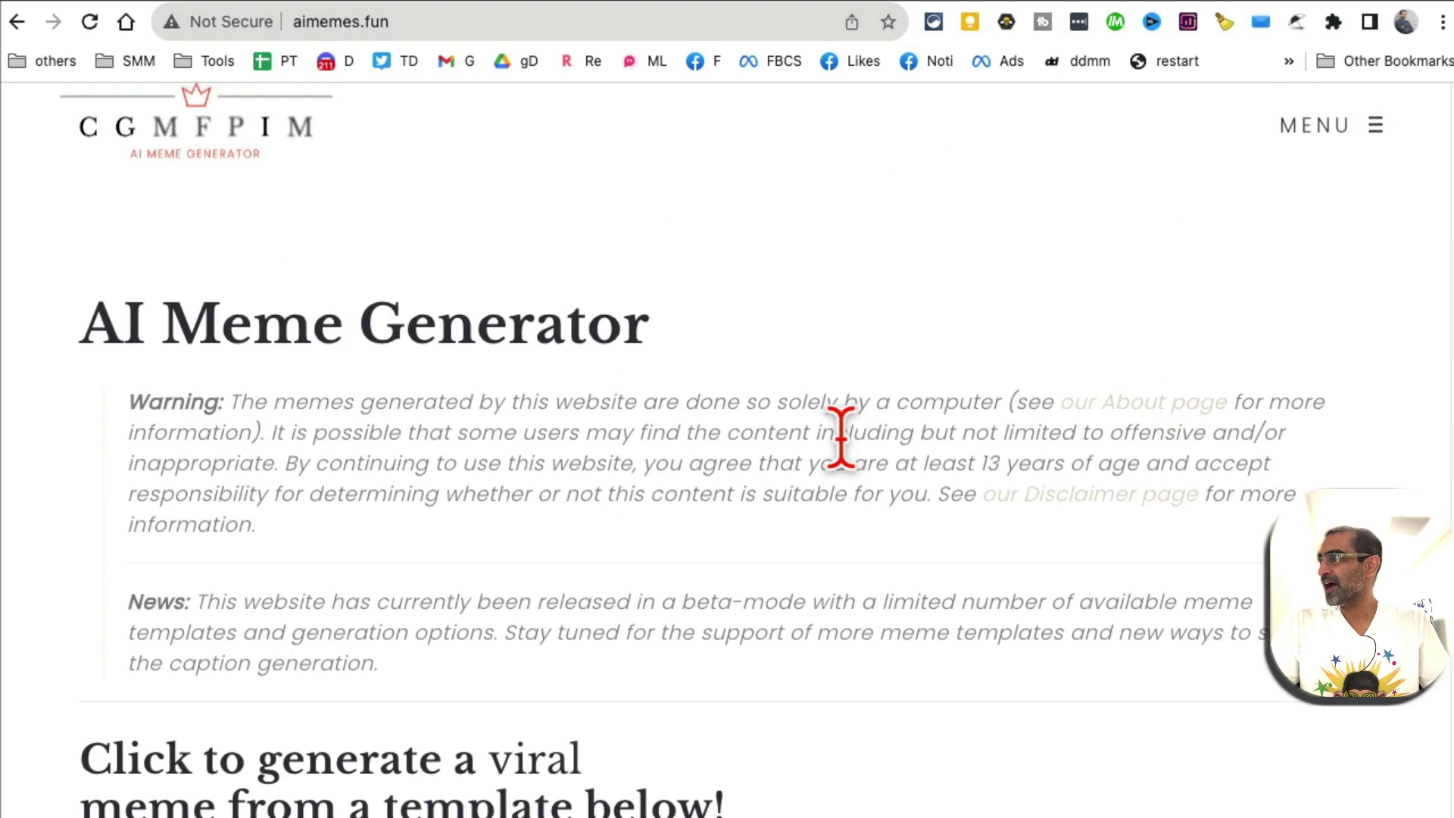
triple_click(506, 322)
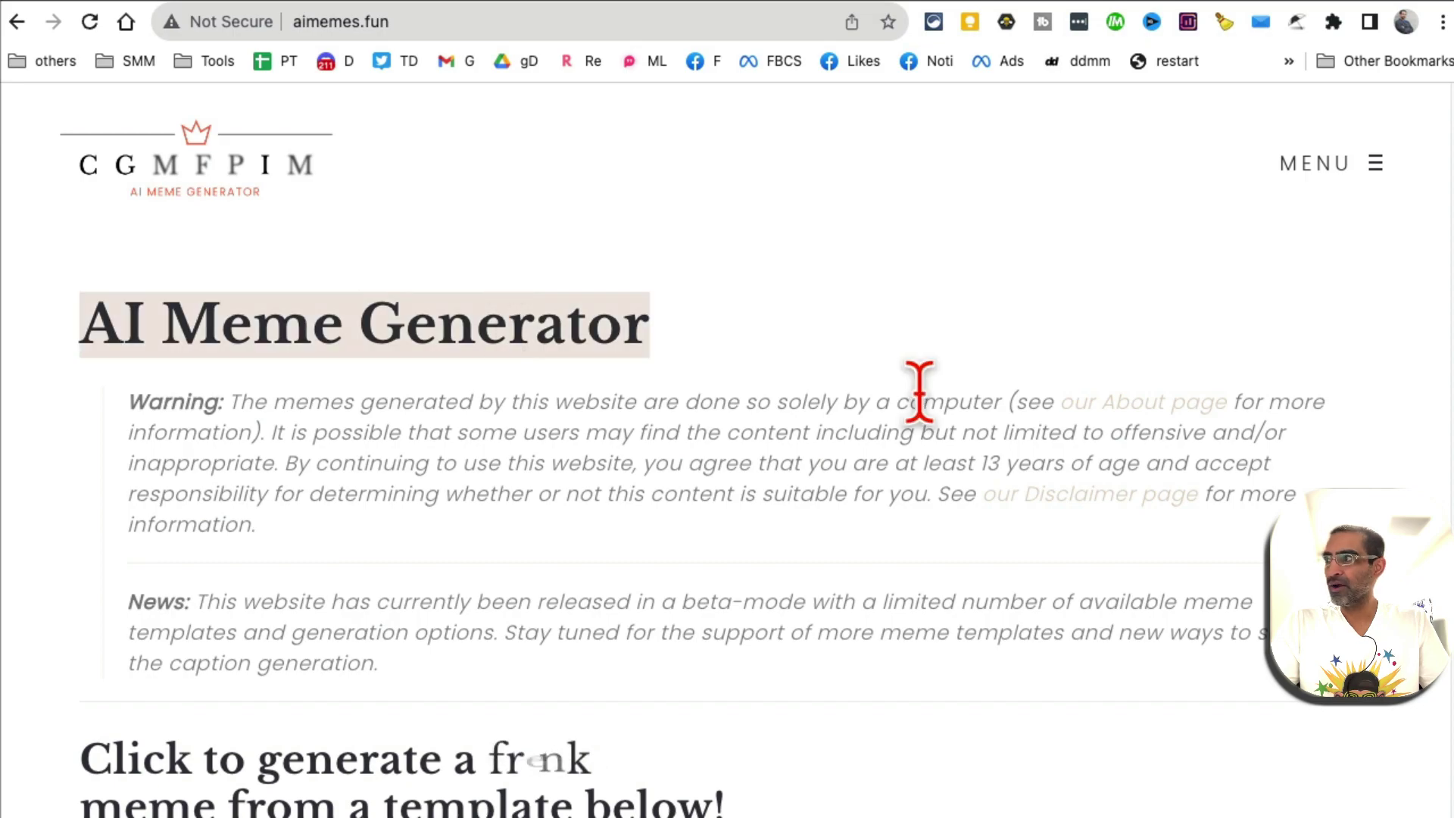
scroll(919, 409, "down", 12)
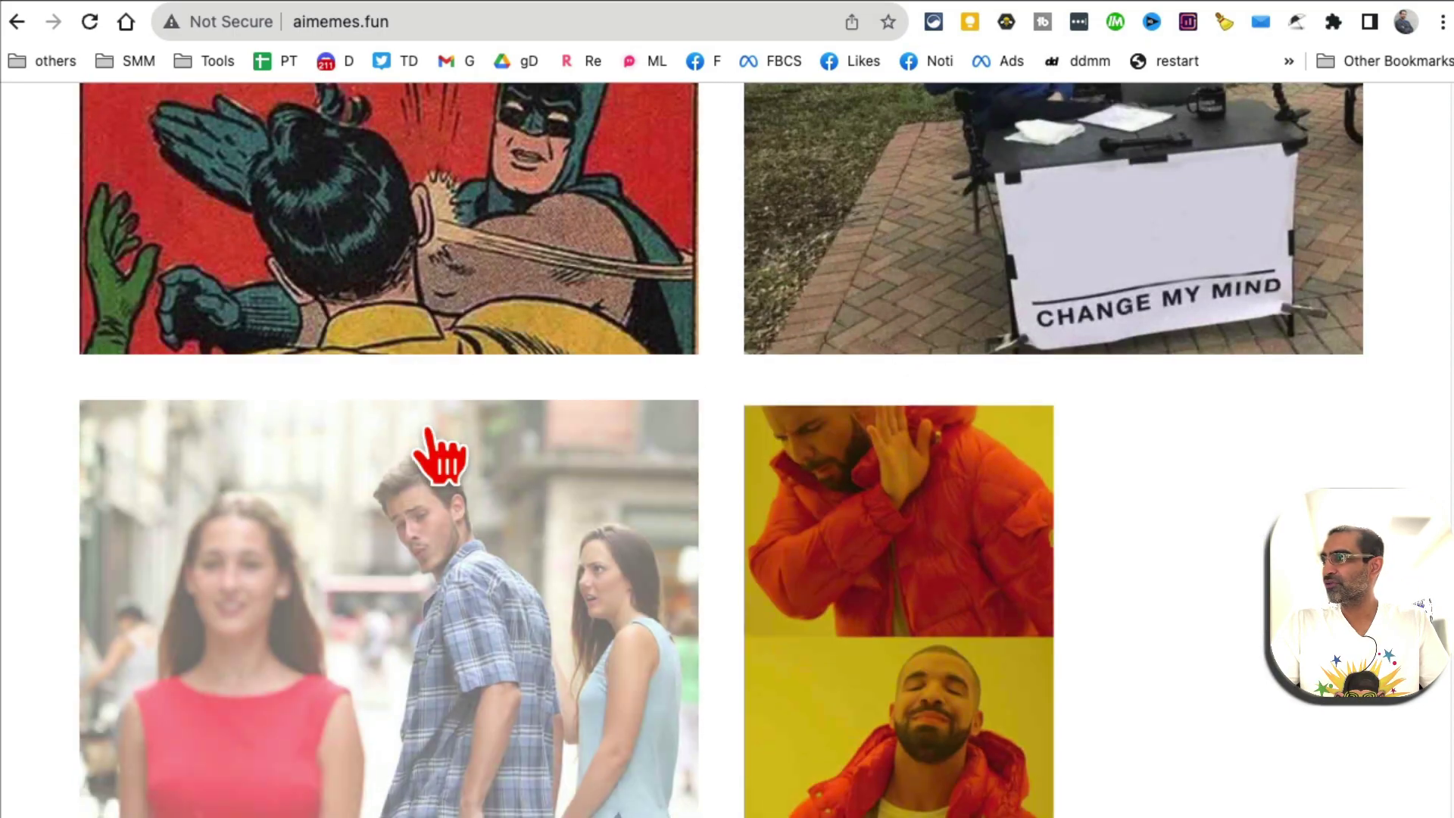
scroll(435, 455, "down", 5)
scroll(681, 484, "down", 2)
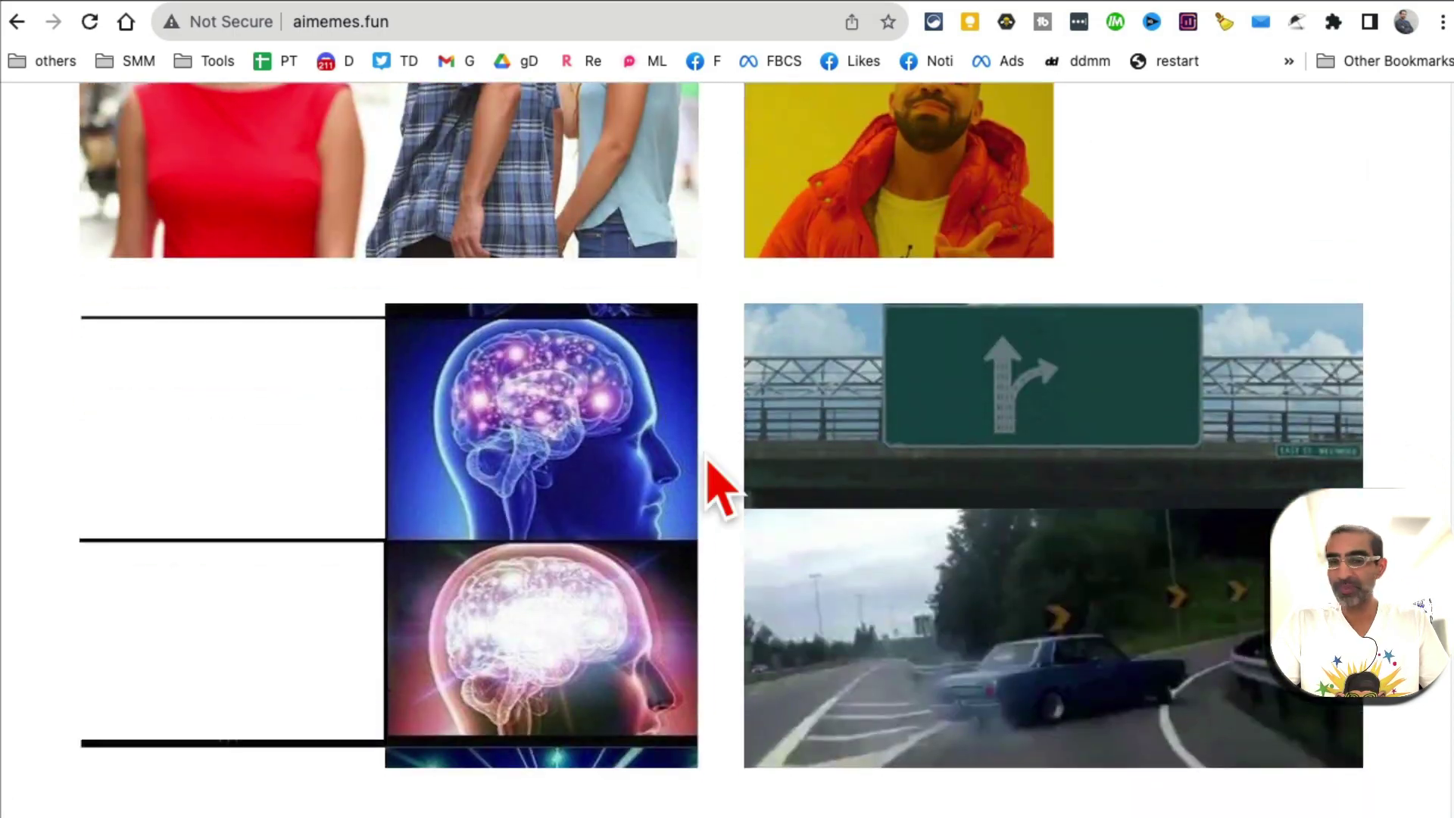
scroll(1121, 474, "down", 1)
scroll(507, 455, "up", 13)
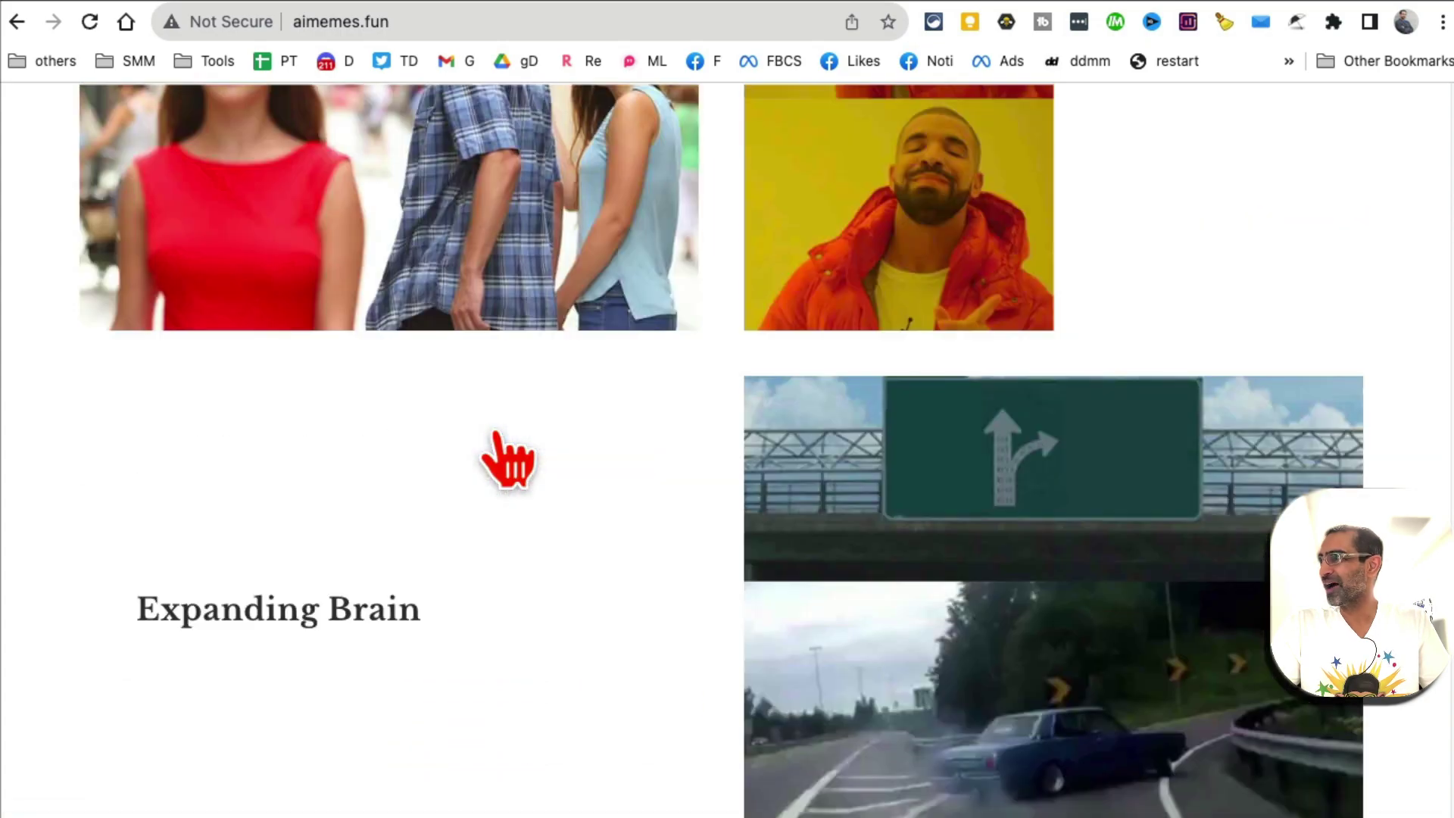
scroll(508, 455, "down", 3)
scroll(809, 455, "down", 2)
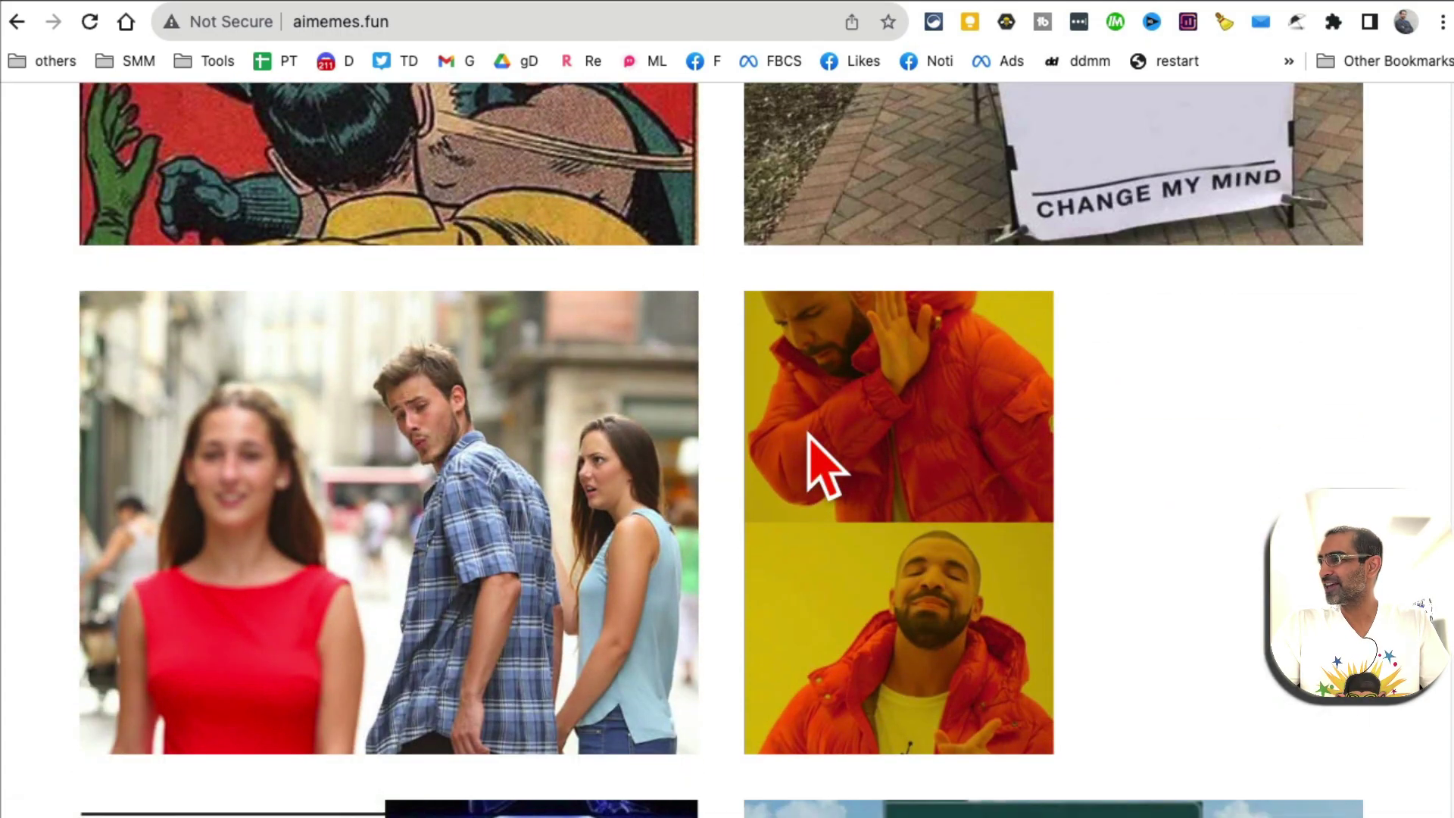
scroll(1061, 439, "up", 2)
scroll(1090, 416, "up", 11)
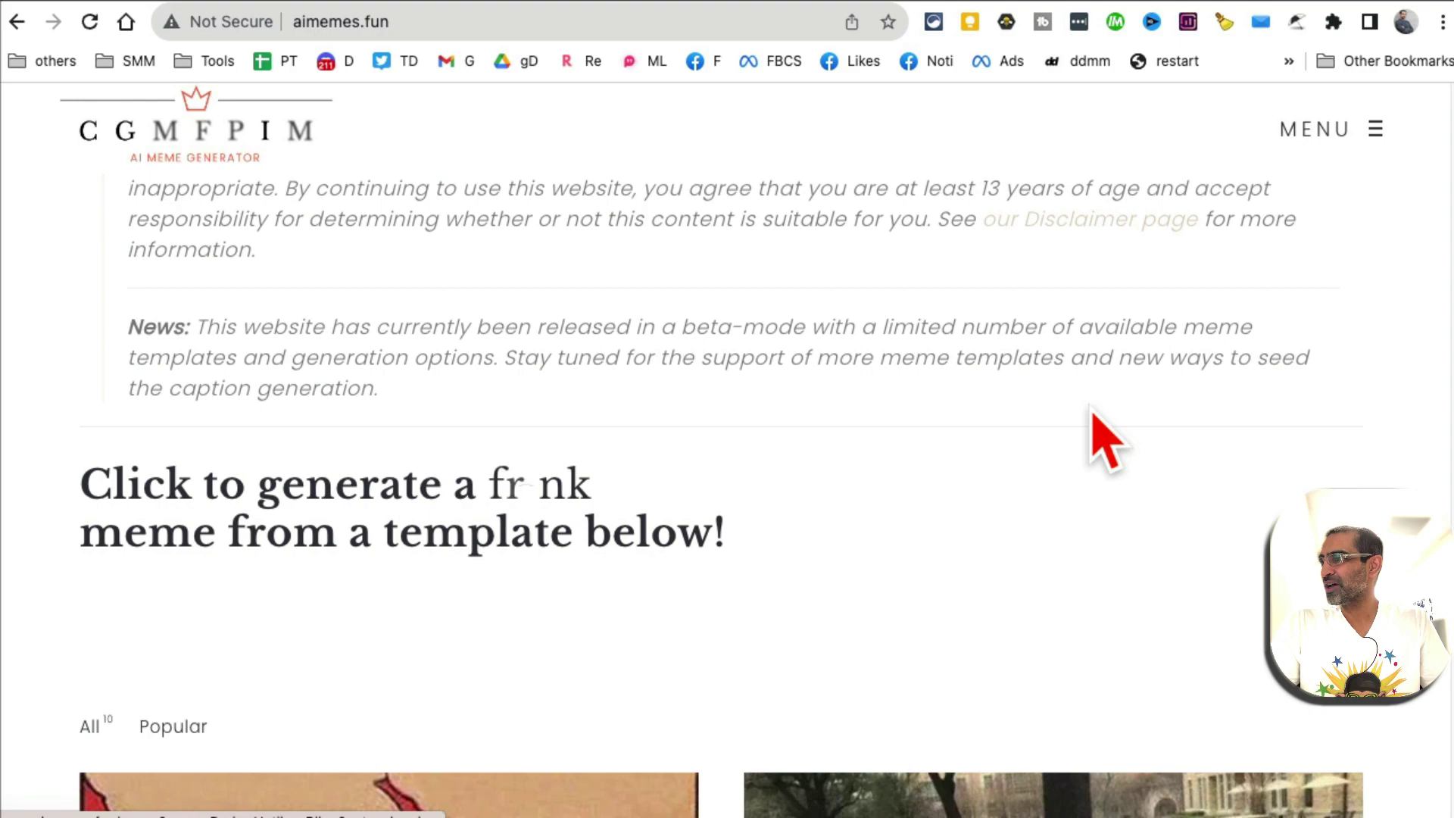
scroll(970, 394, "down", 6)
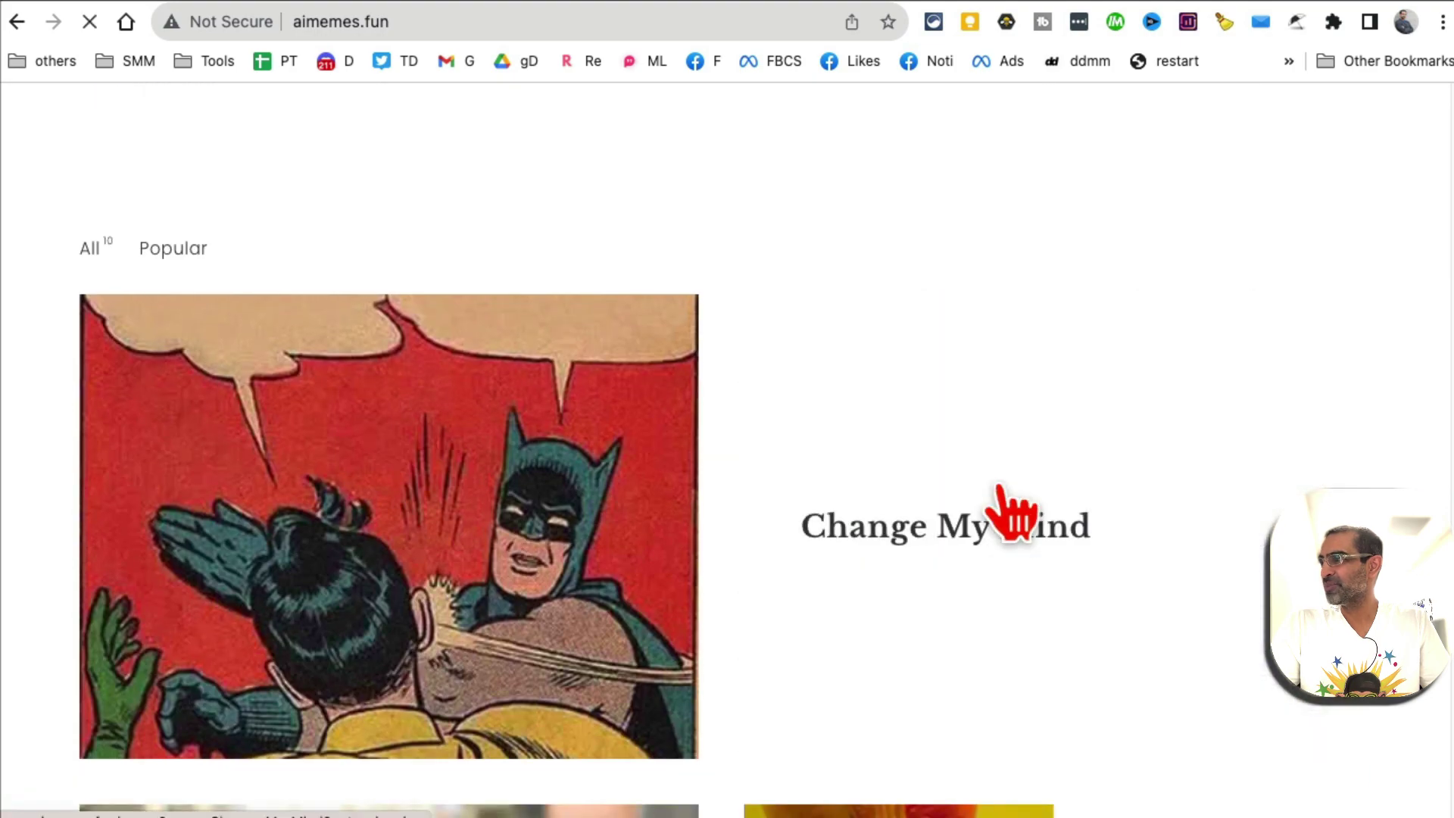
Open the Change My Mind template and generate a meme.
left_click(1012, 513)
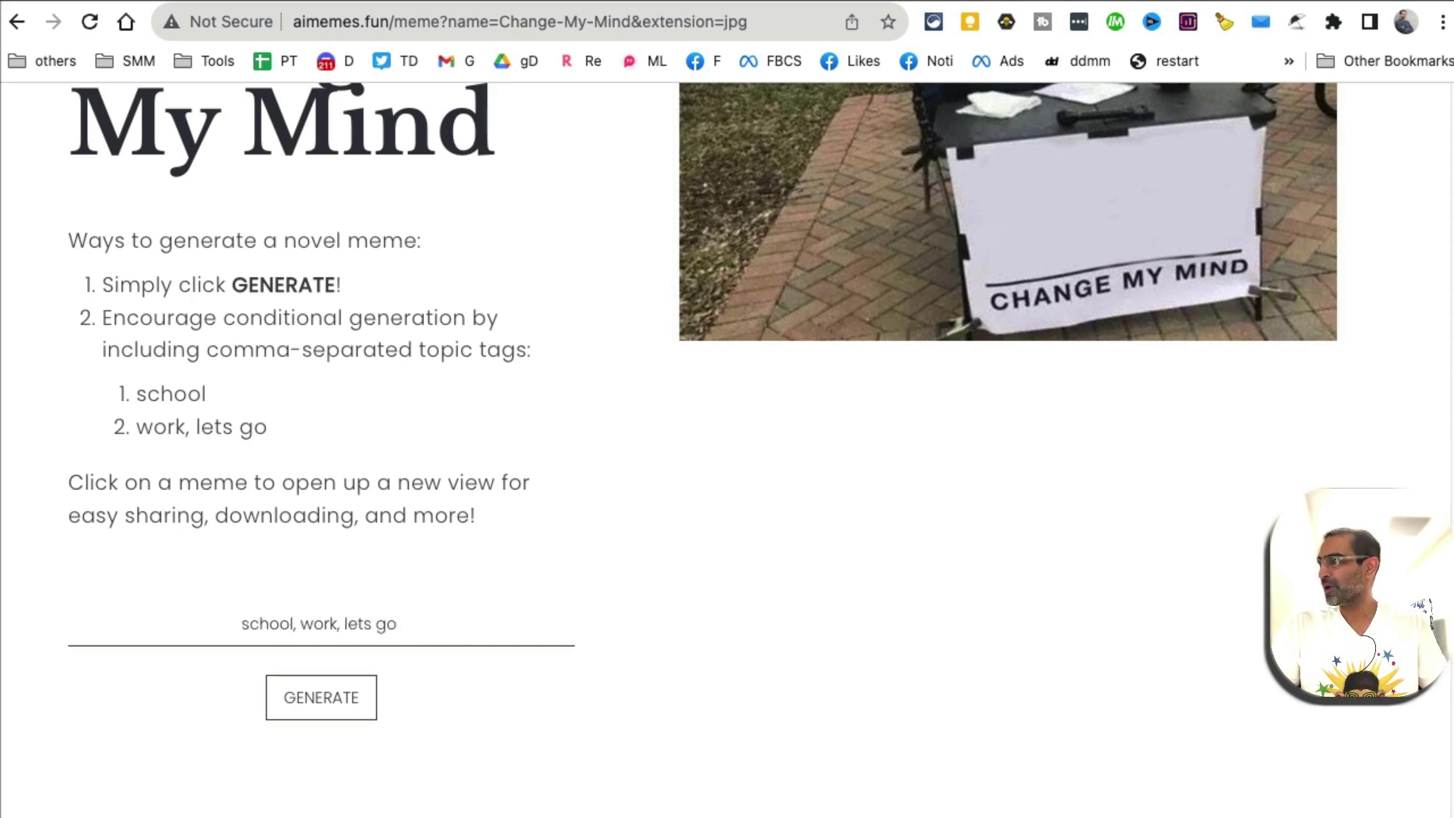
left_click(316, 706)
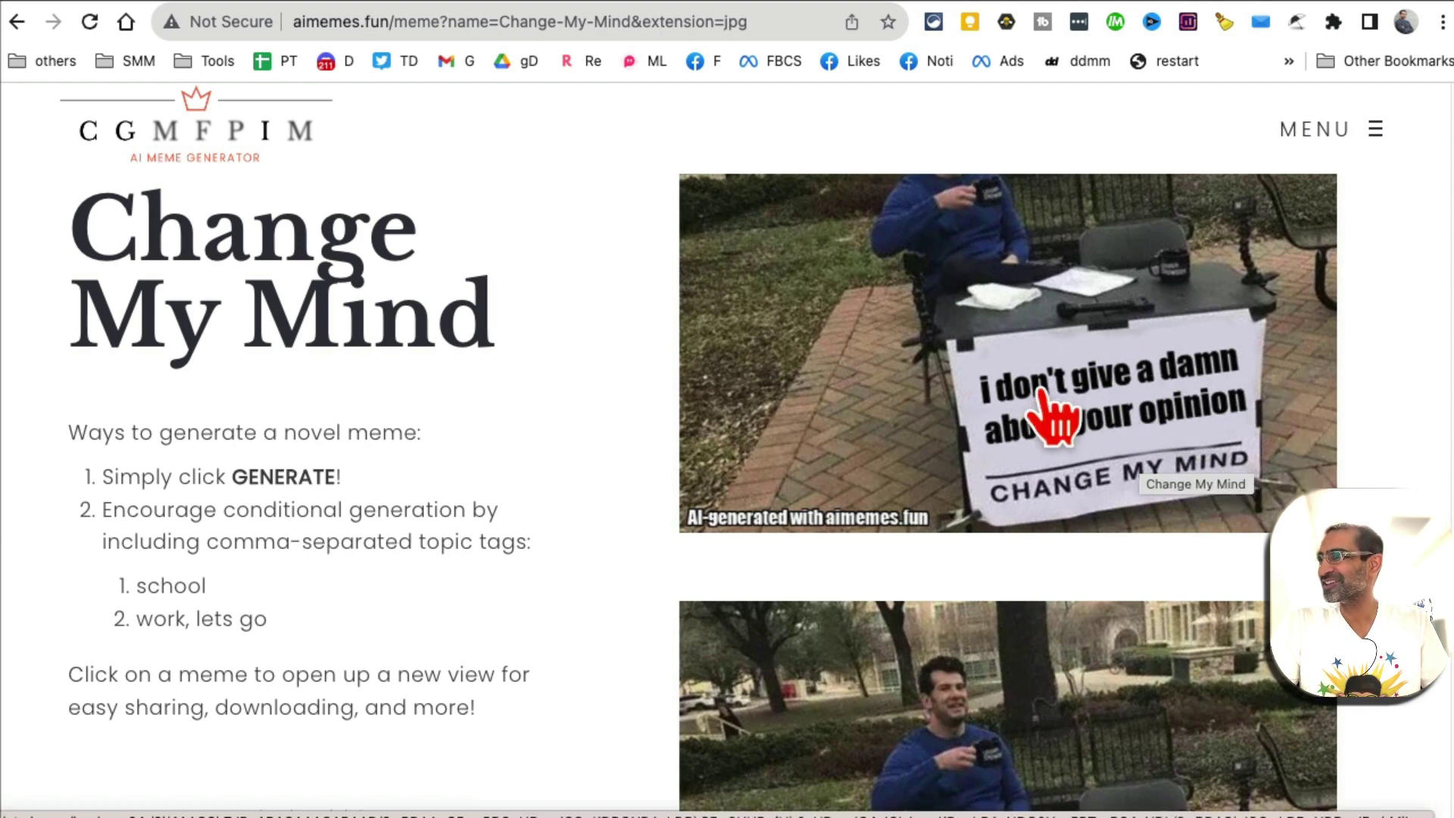
scroll(783, 540, "down", 1)
scroll(782, 539, "down", 3)
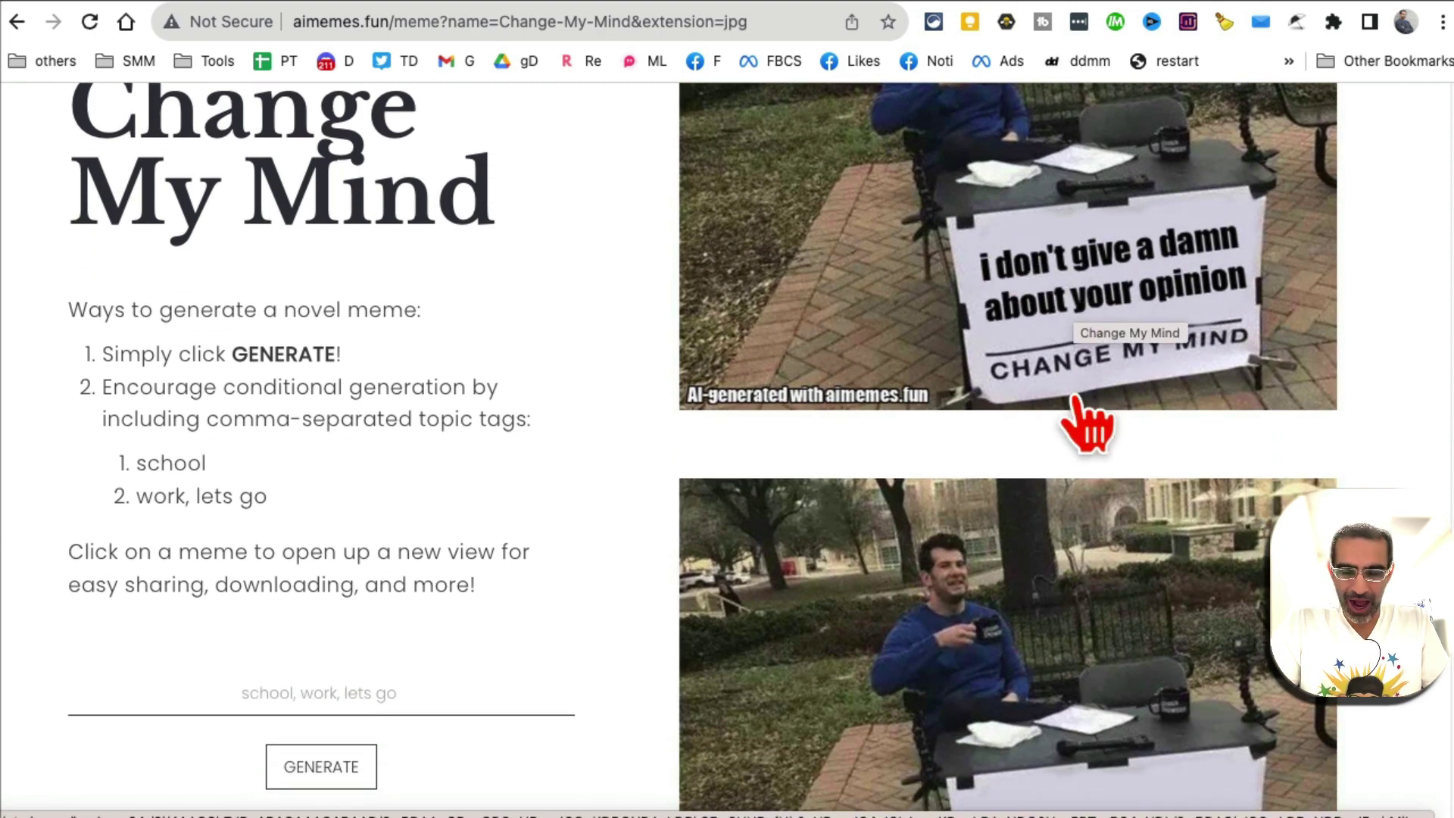
scroll(878, 530, "down", 5)
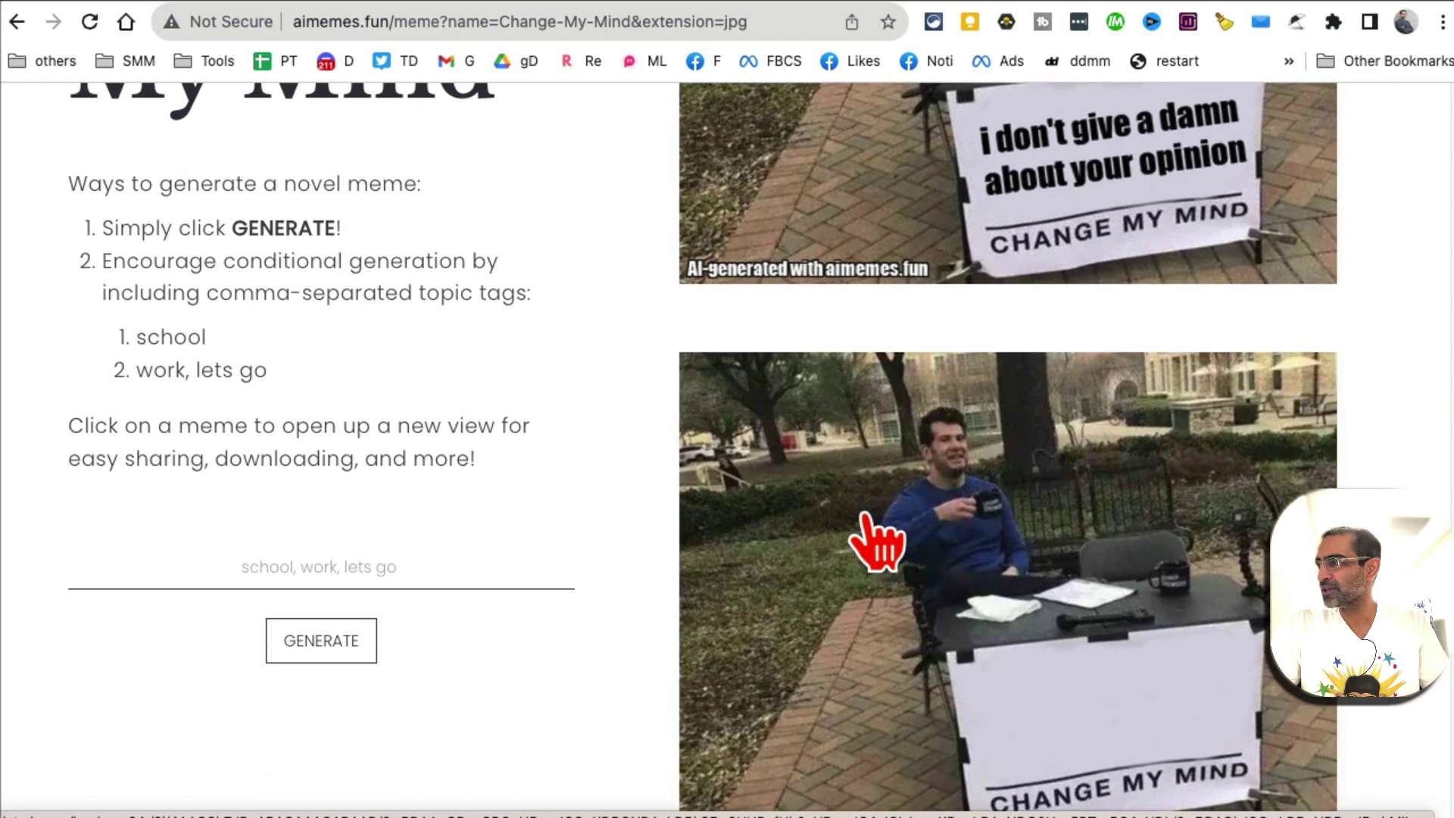
Generate another Change My Mind meme about letting someone walk away in peace, then go to Skeptical Tom.
left_click(324, 645)
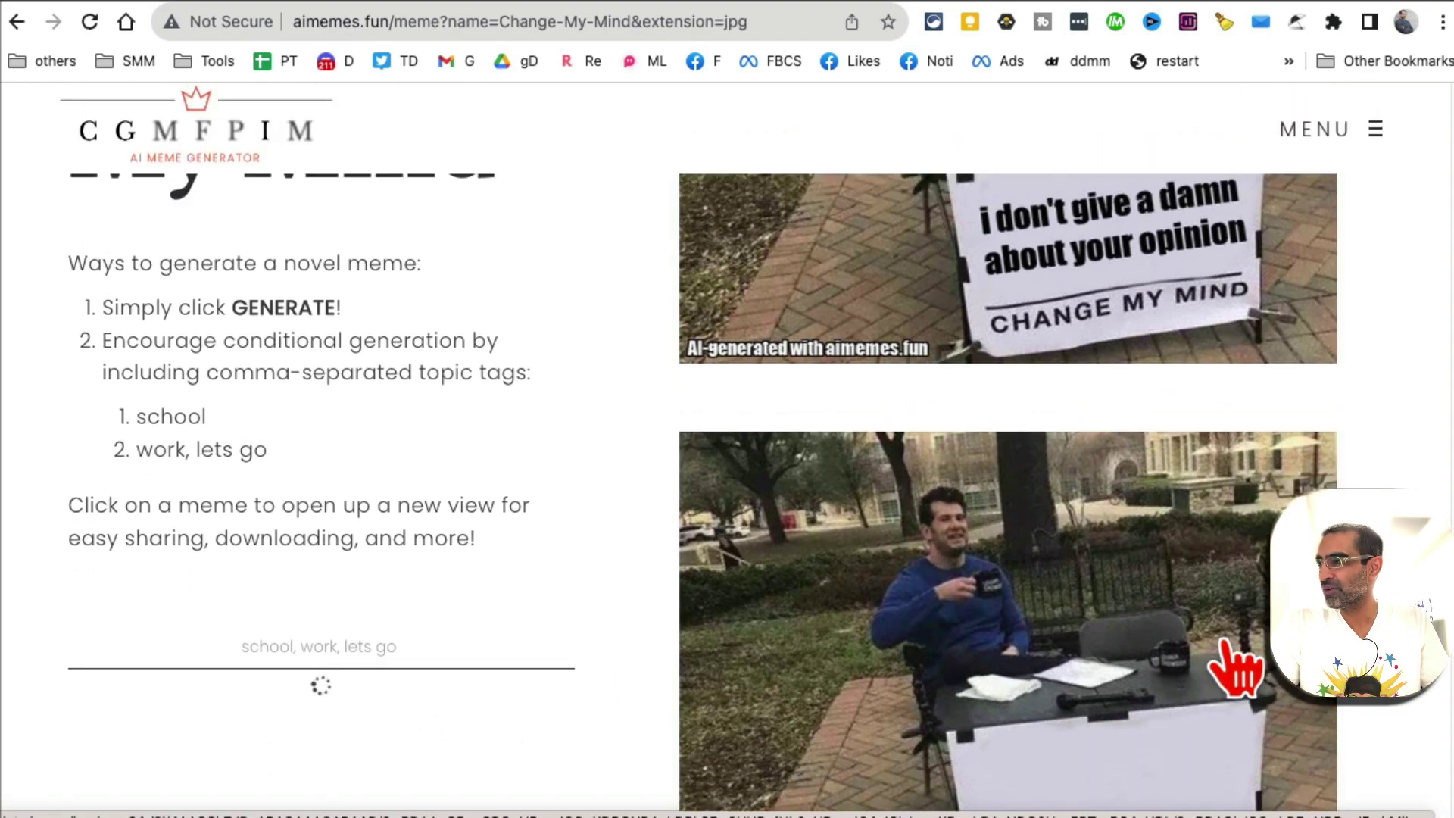
scroll(1237, 670, "down", 9)
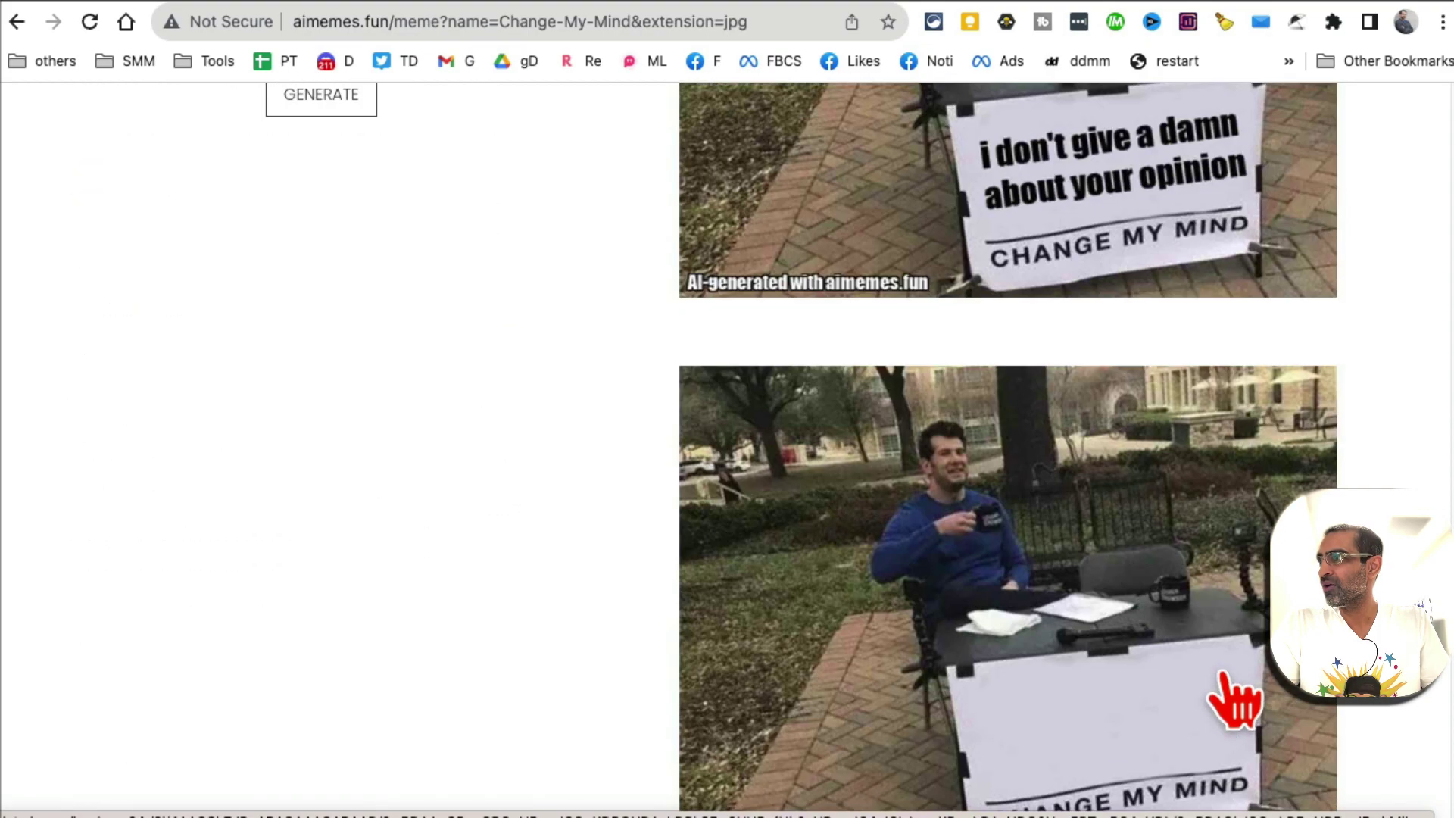
scroll(1106, 659, "down", 2)
scroll(1105, 663, "up", 9)
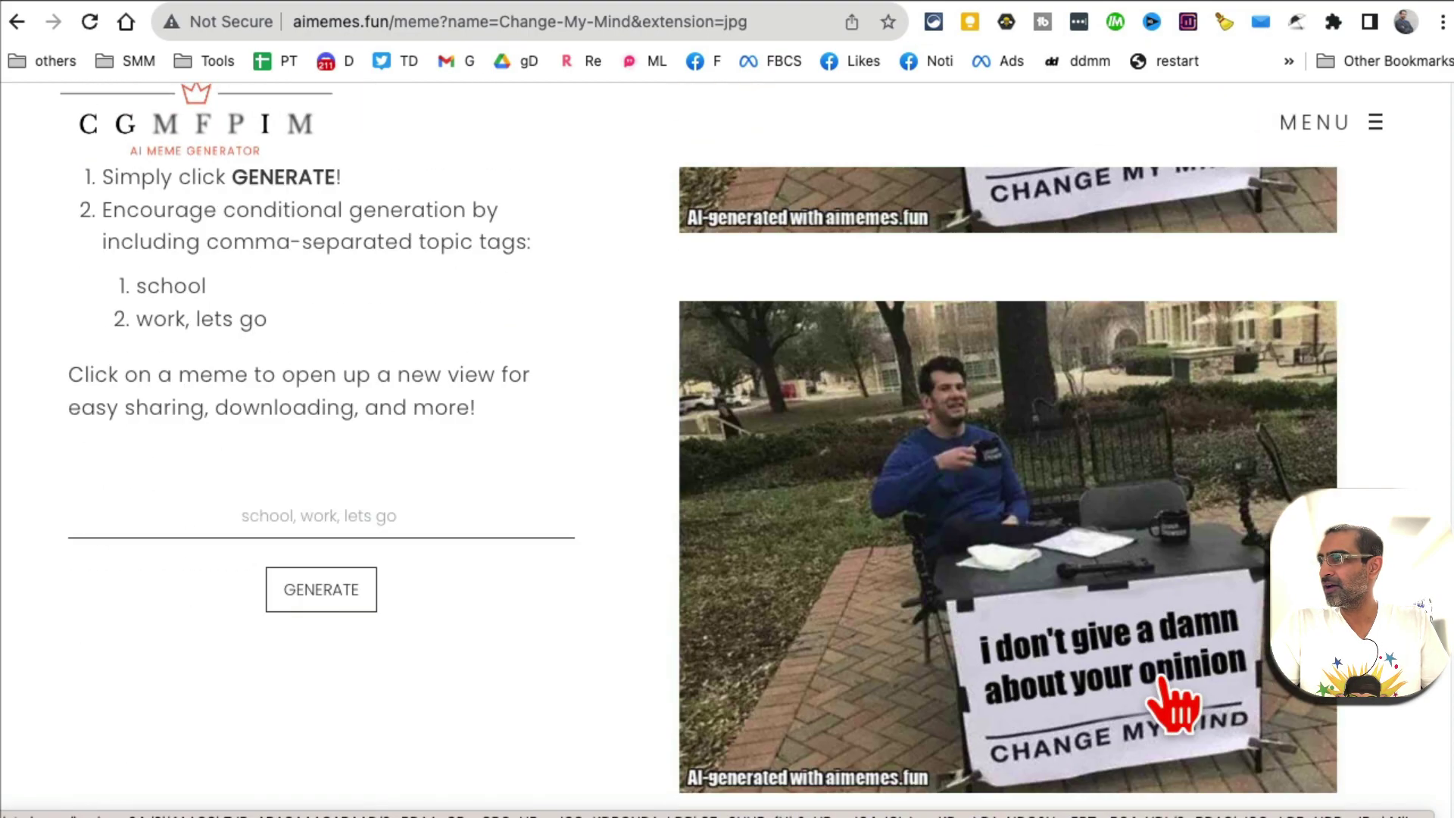
scroll(1099, 667, "up", 3)
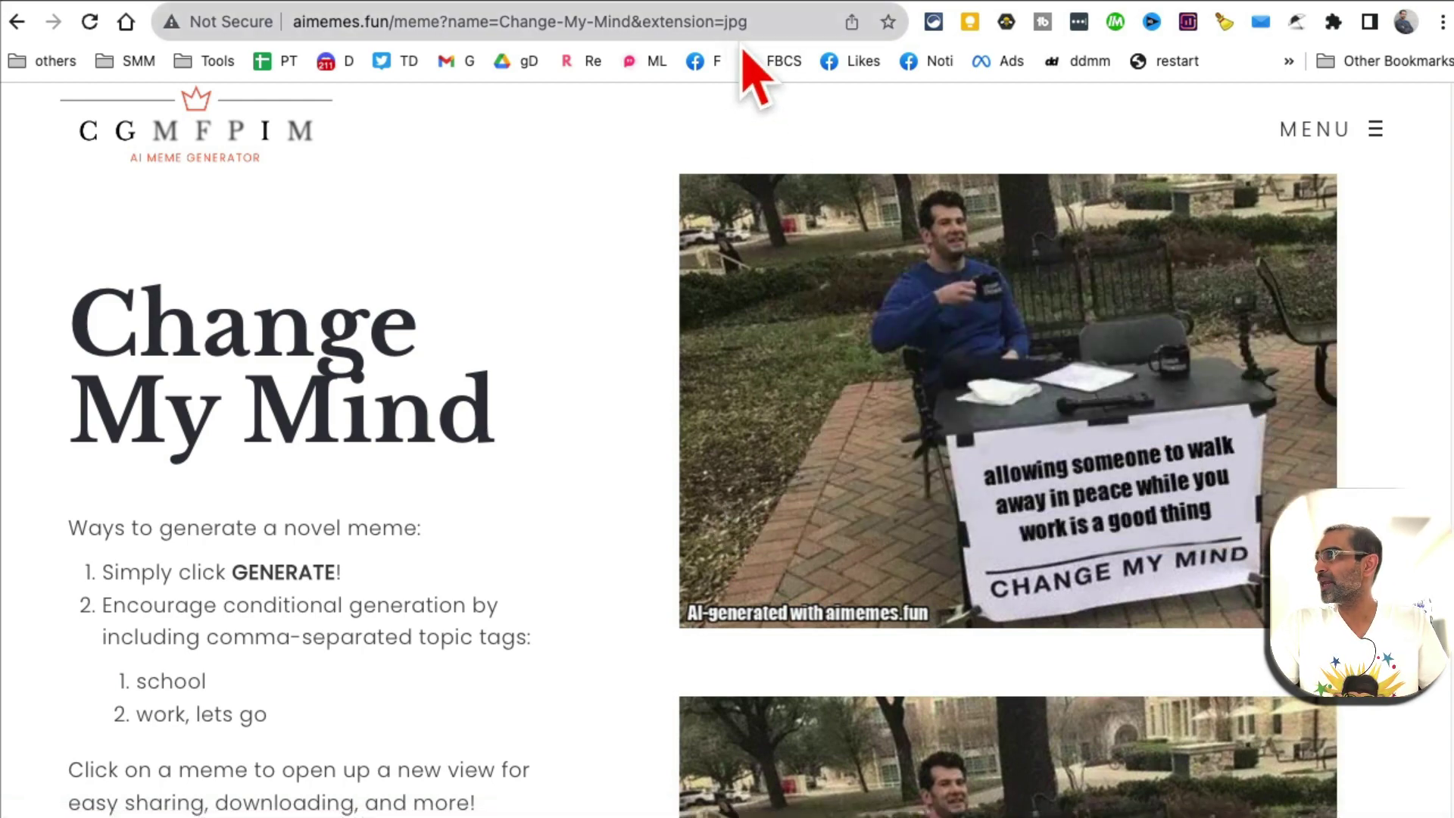
left_click(728, 3)
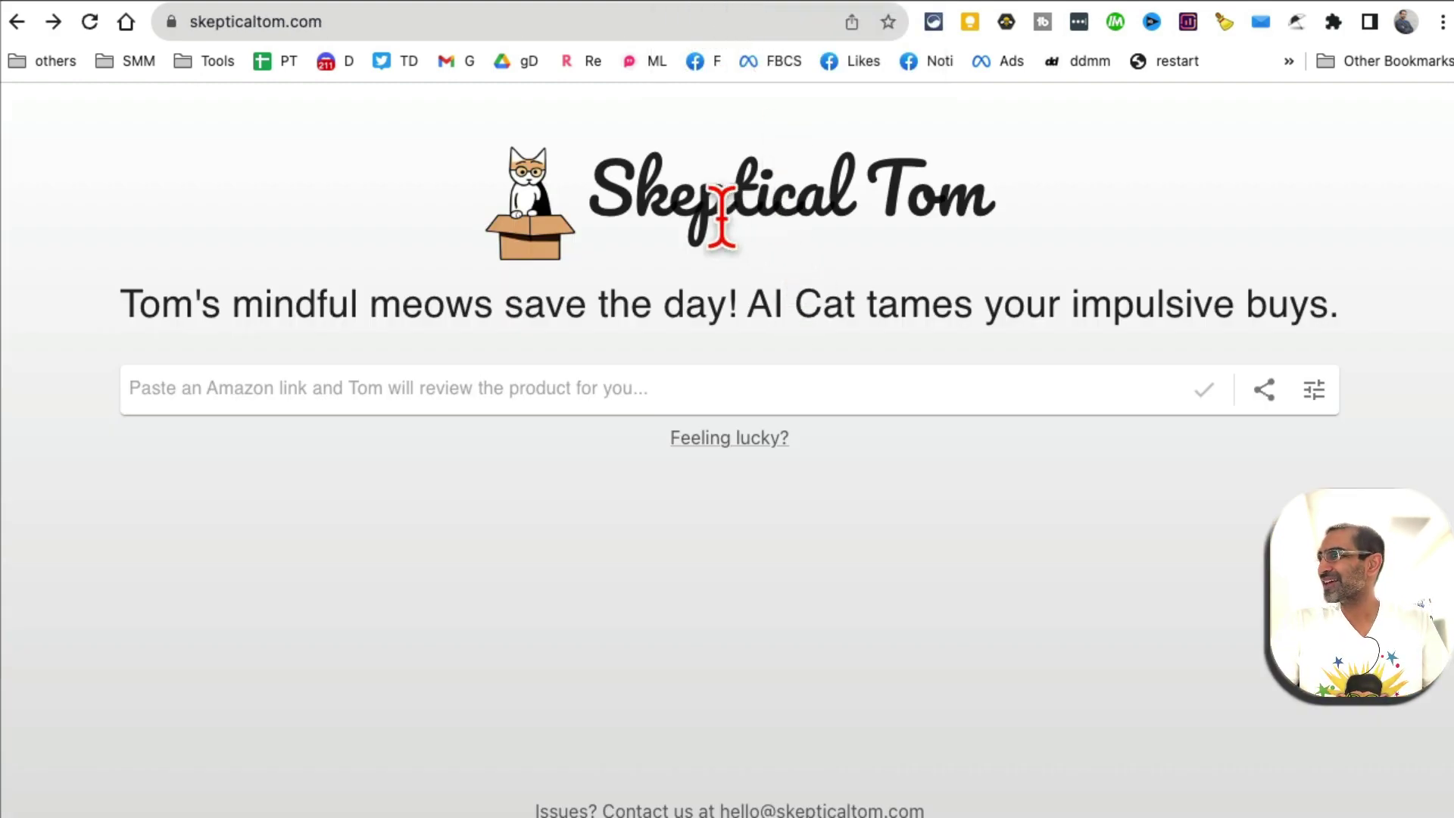
Highlight parts of the Skeptical Tom tagline, ending on 'AI Cat tames your impulsive buys'.
left_click_drag(264, 303, 1088, 310)
triple_click(1129, 310)
left_click(957, 311)
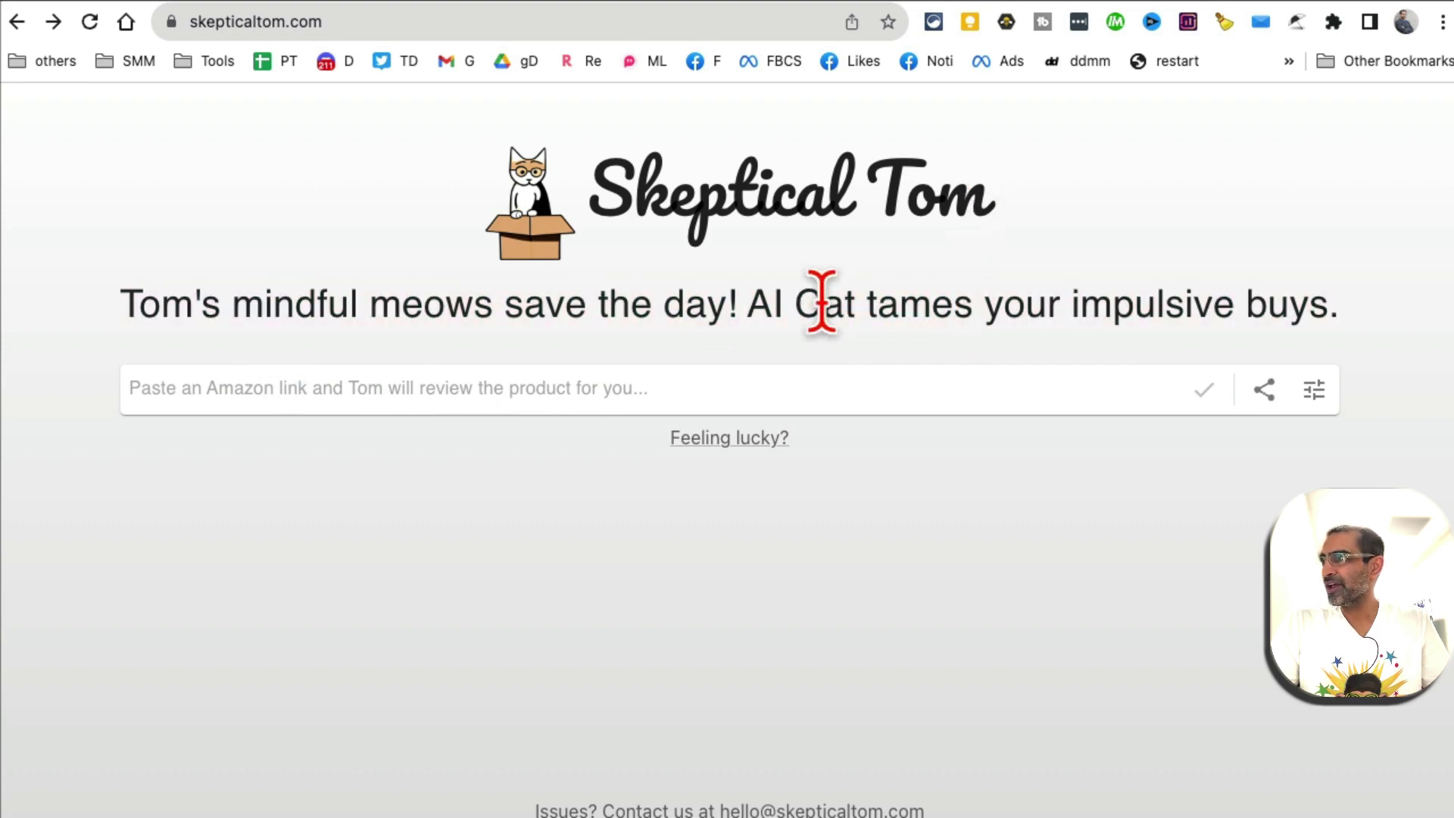
left_click_drag(756, 297, 1297, 303)
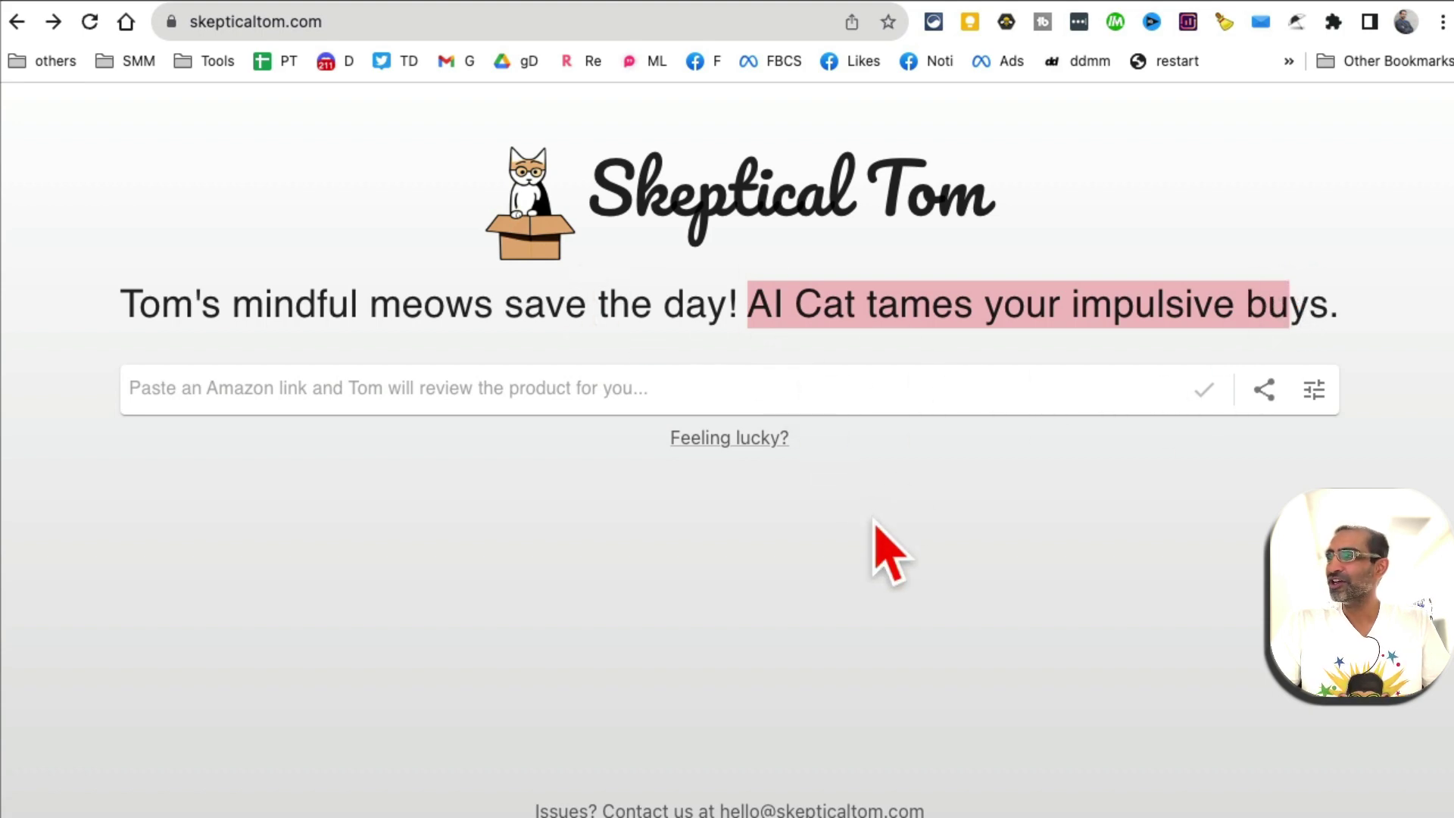
Browse the Amazon CeraVe Hyaluronic Acid Serum page and copy its URL.
key("ctrl+Tab")
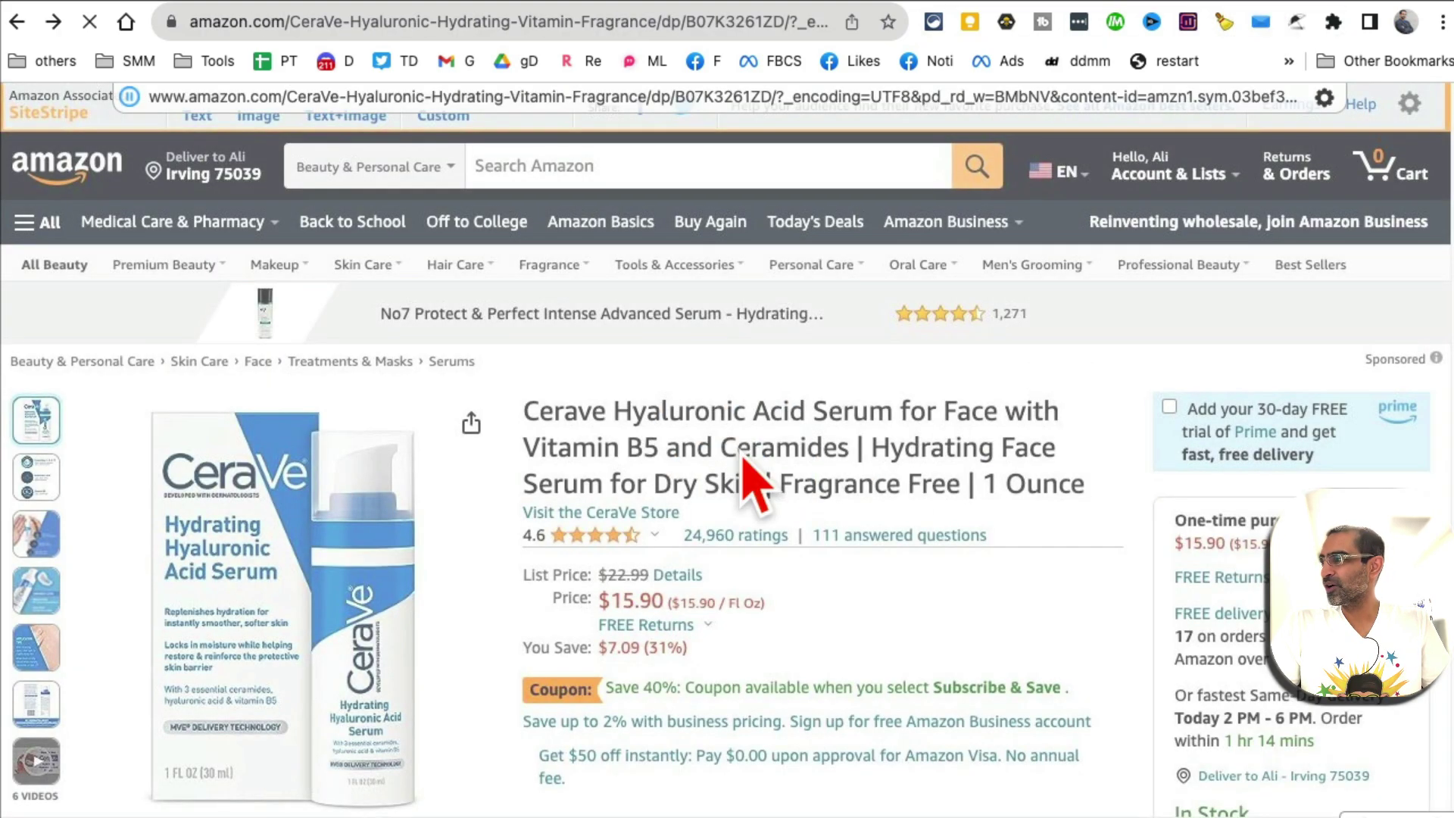
left_click(788, 520)
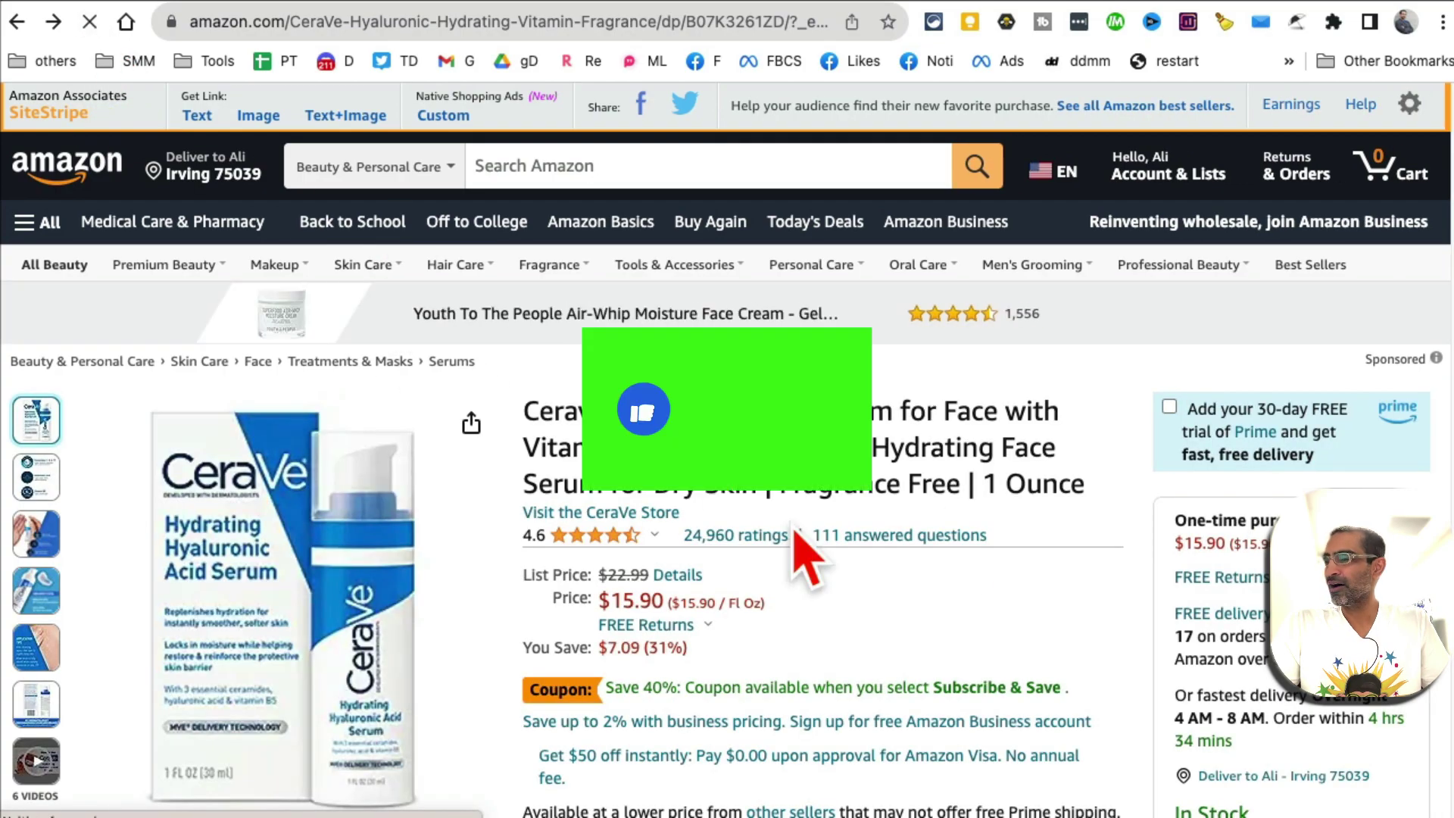
scroll(805, 500, "down", 8)
scroll(944, 572, "down", 15)
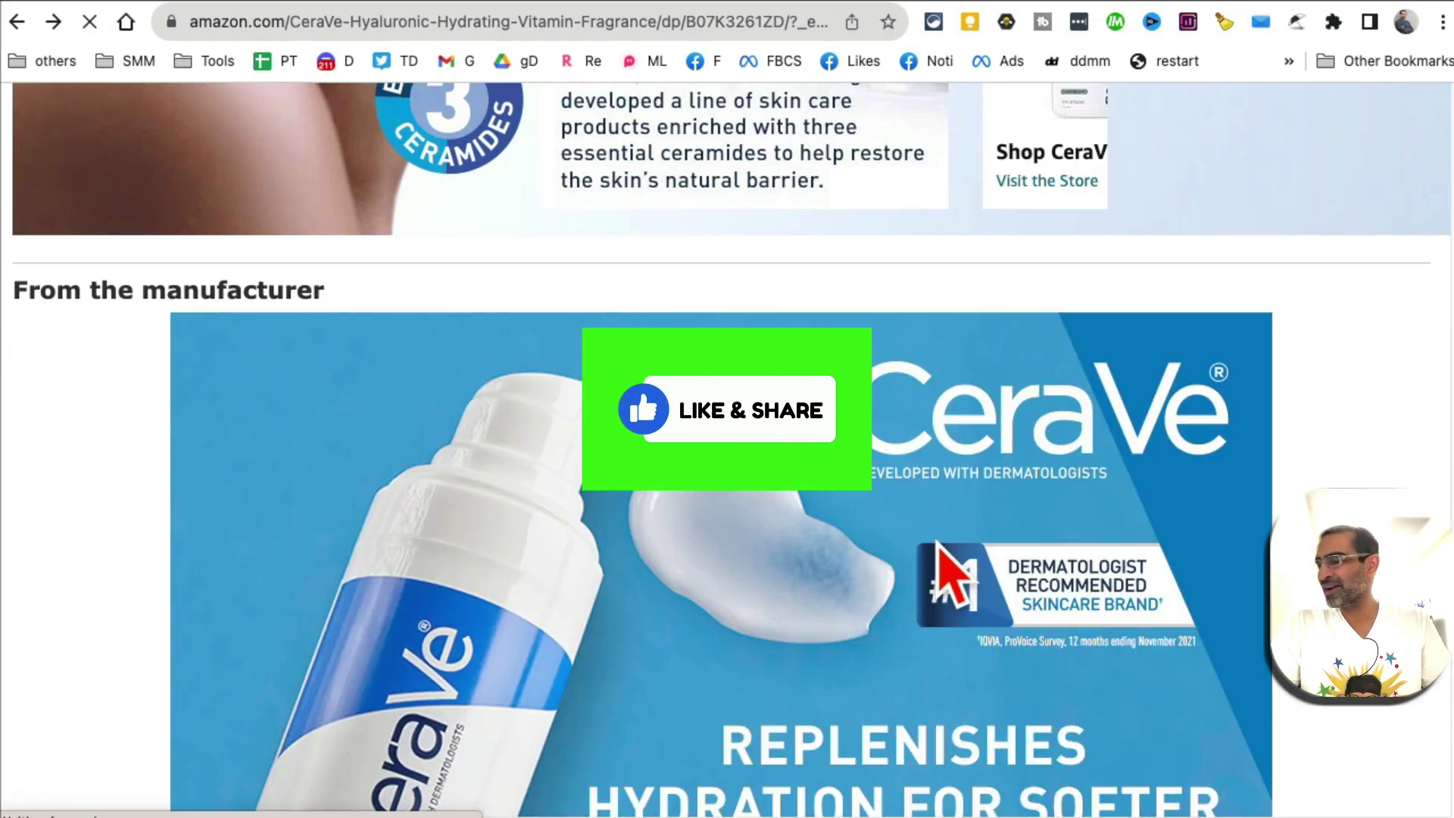
scroll(939, 549, "down", 10)
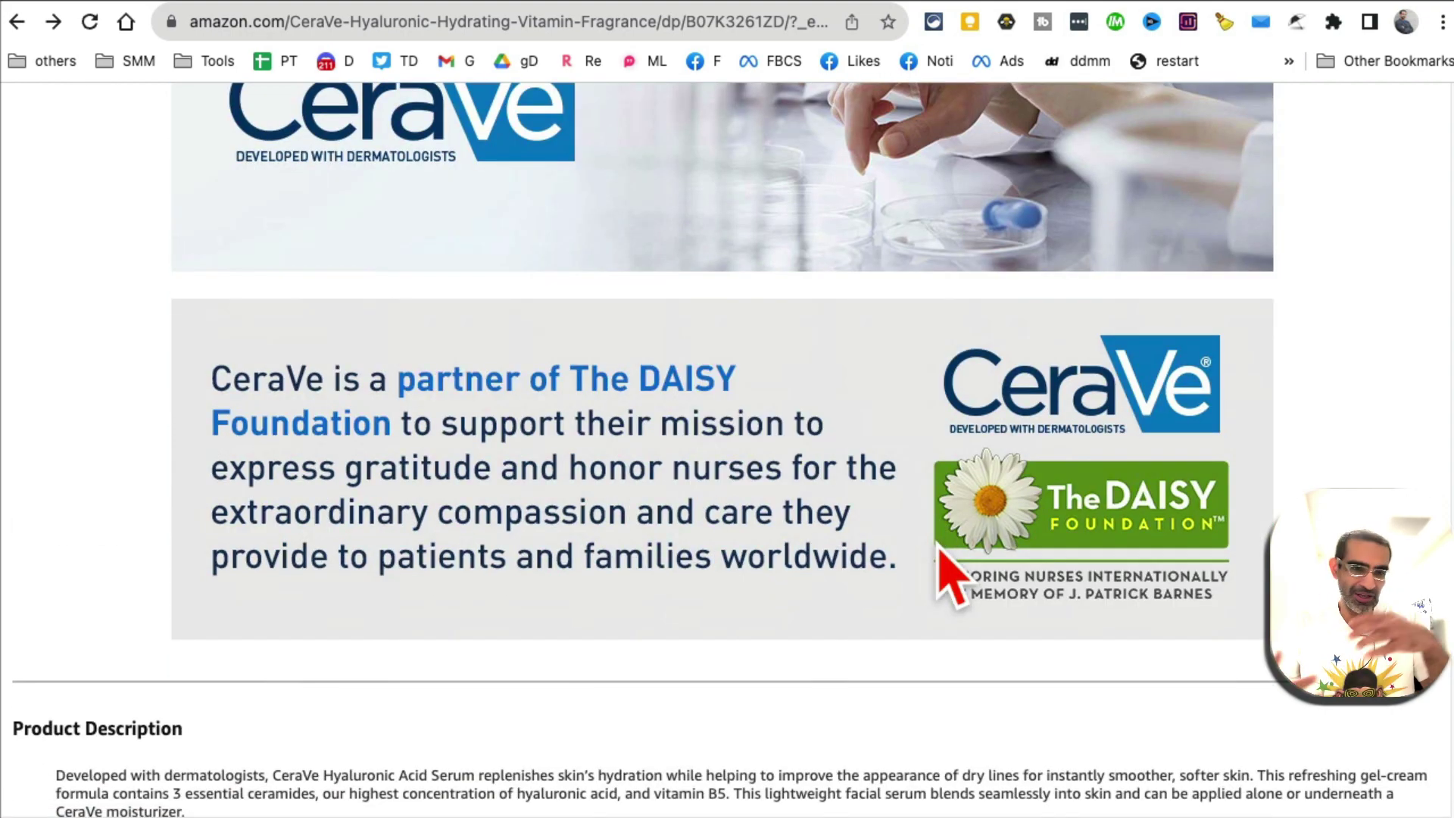
scroll(950, 576, "up", 8)
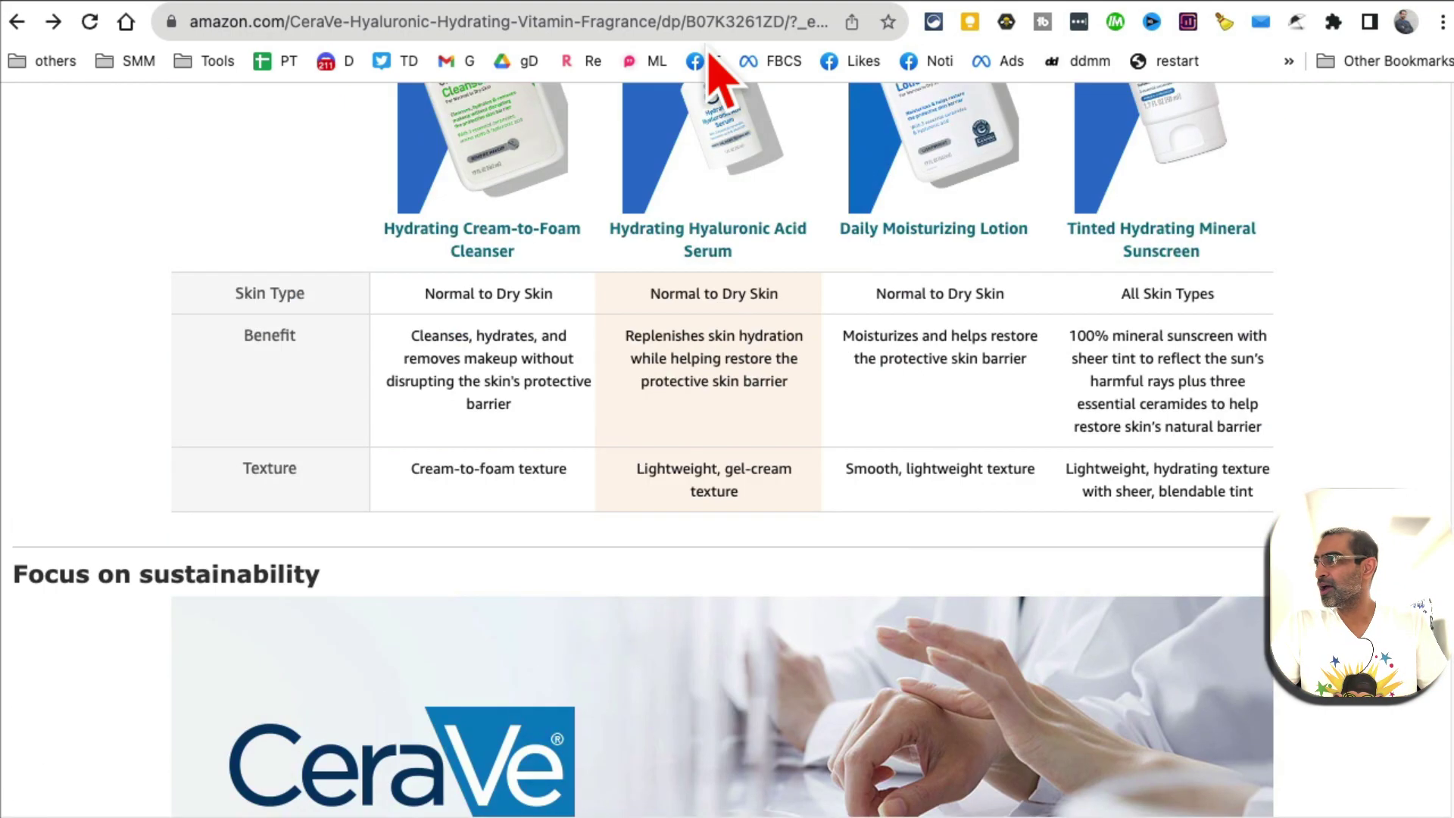
left_click(638, 22)
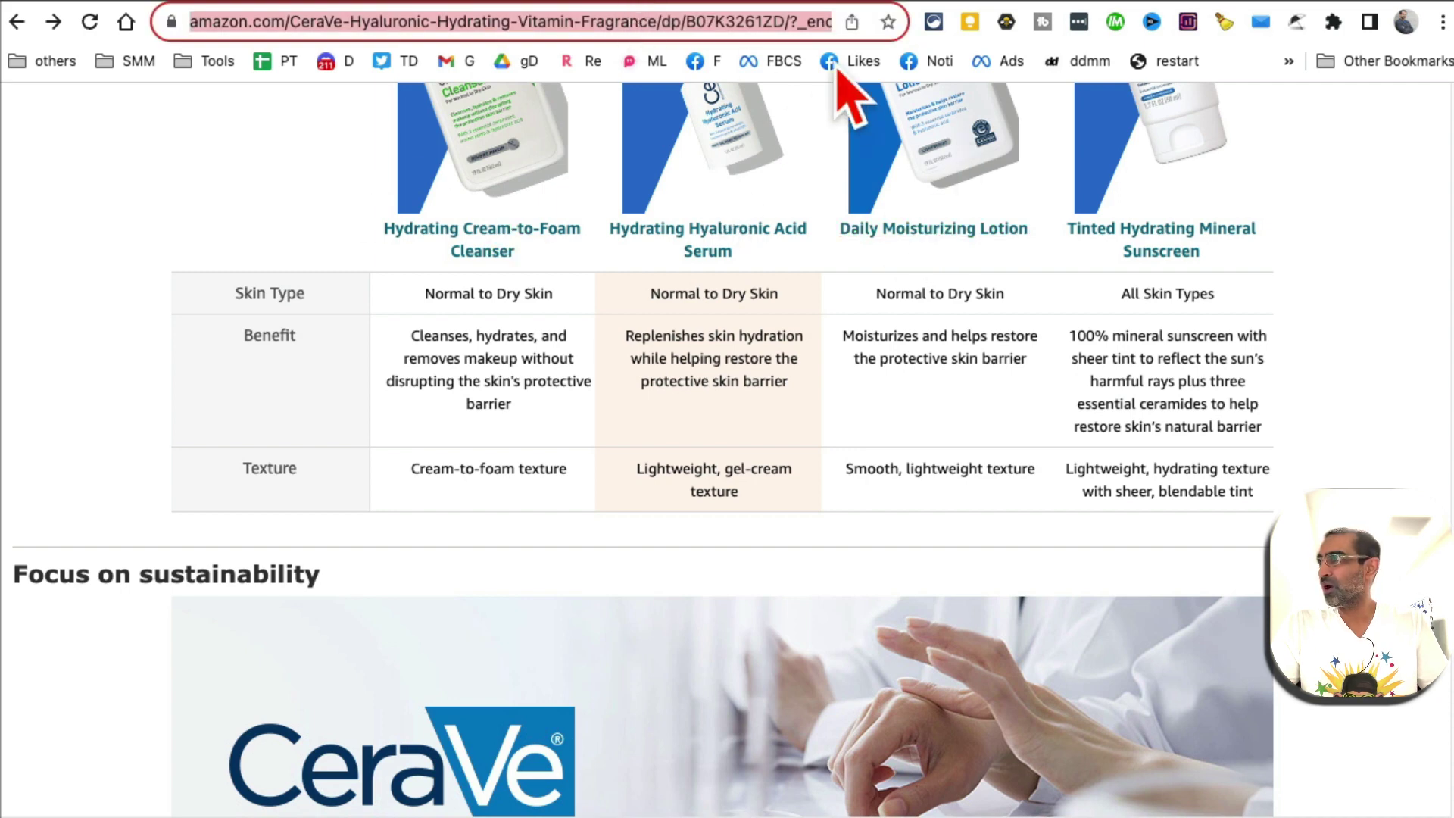
key("ctrl+Tab")
Paste the CeraVe product link into Skeptical Tom and read the snarky review.
left_click(653, 388)
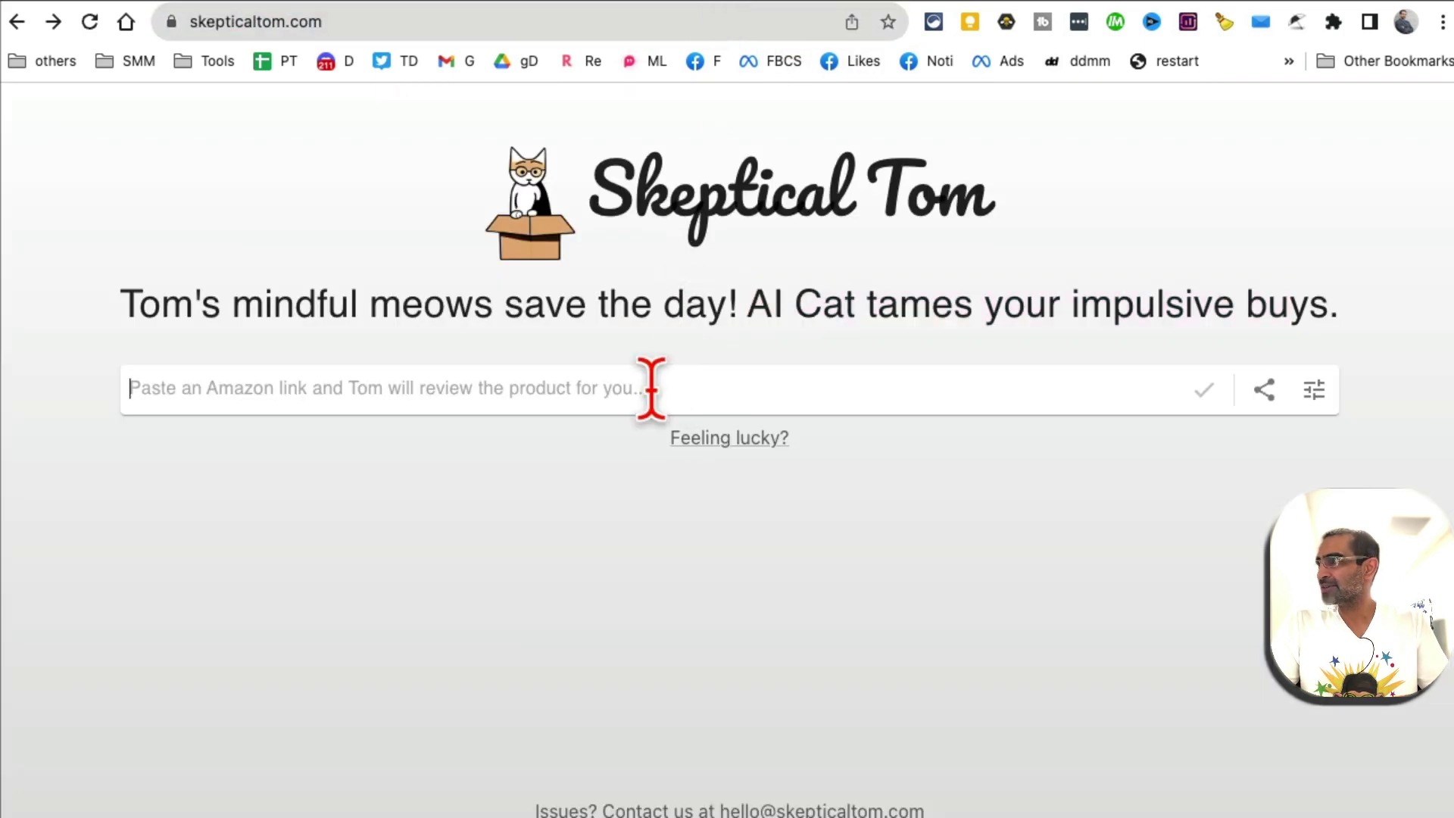
key("ctrl+v")
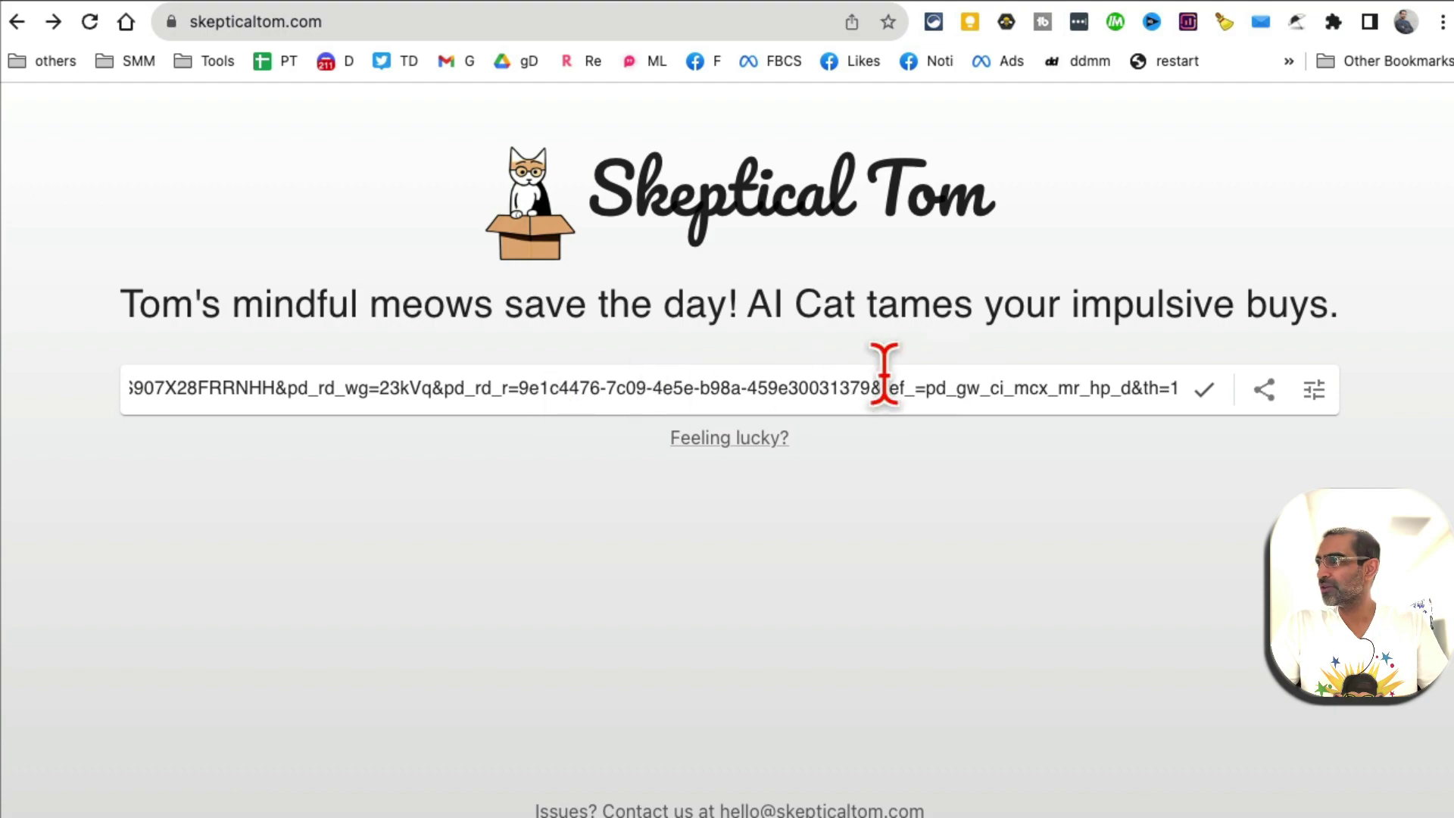
left_click(1204, 401)
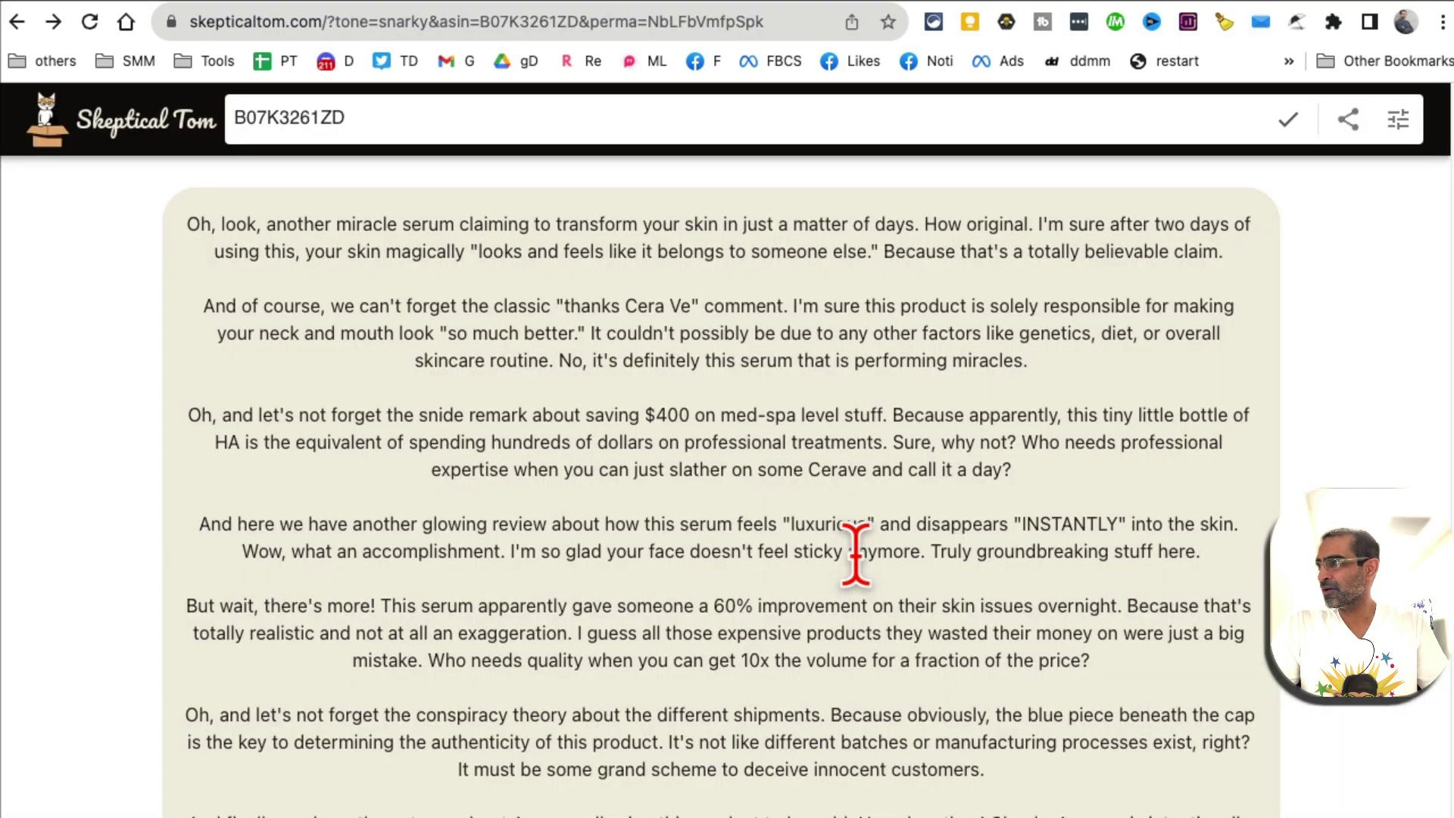
scroll(906, 454, "down", 2)
left_click_drag(389, 220, 1059, 666)
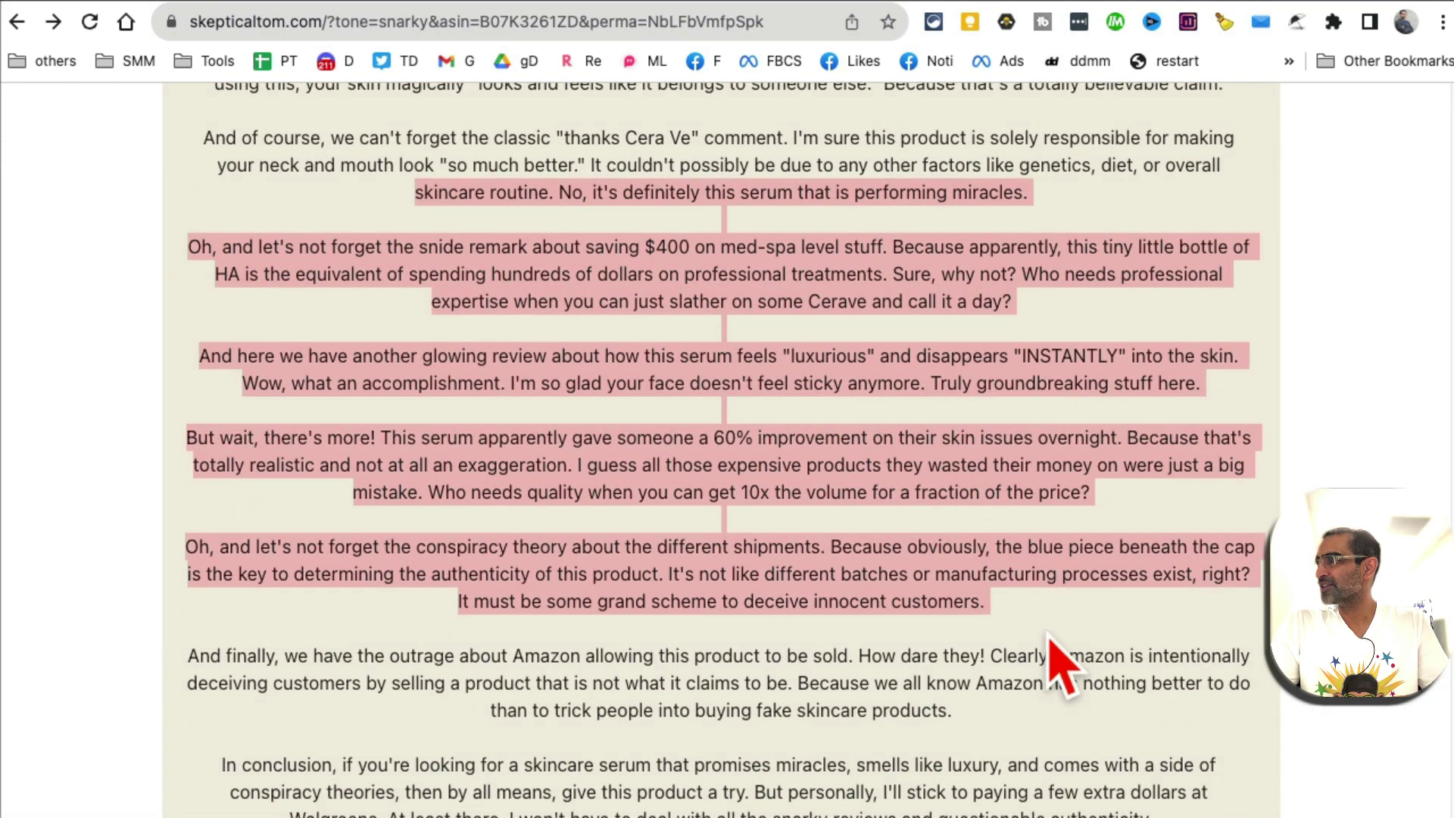
scroll(1061, 666, "down", 10)
scroll(1064, 666, "down", 4)
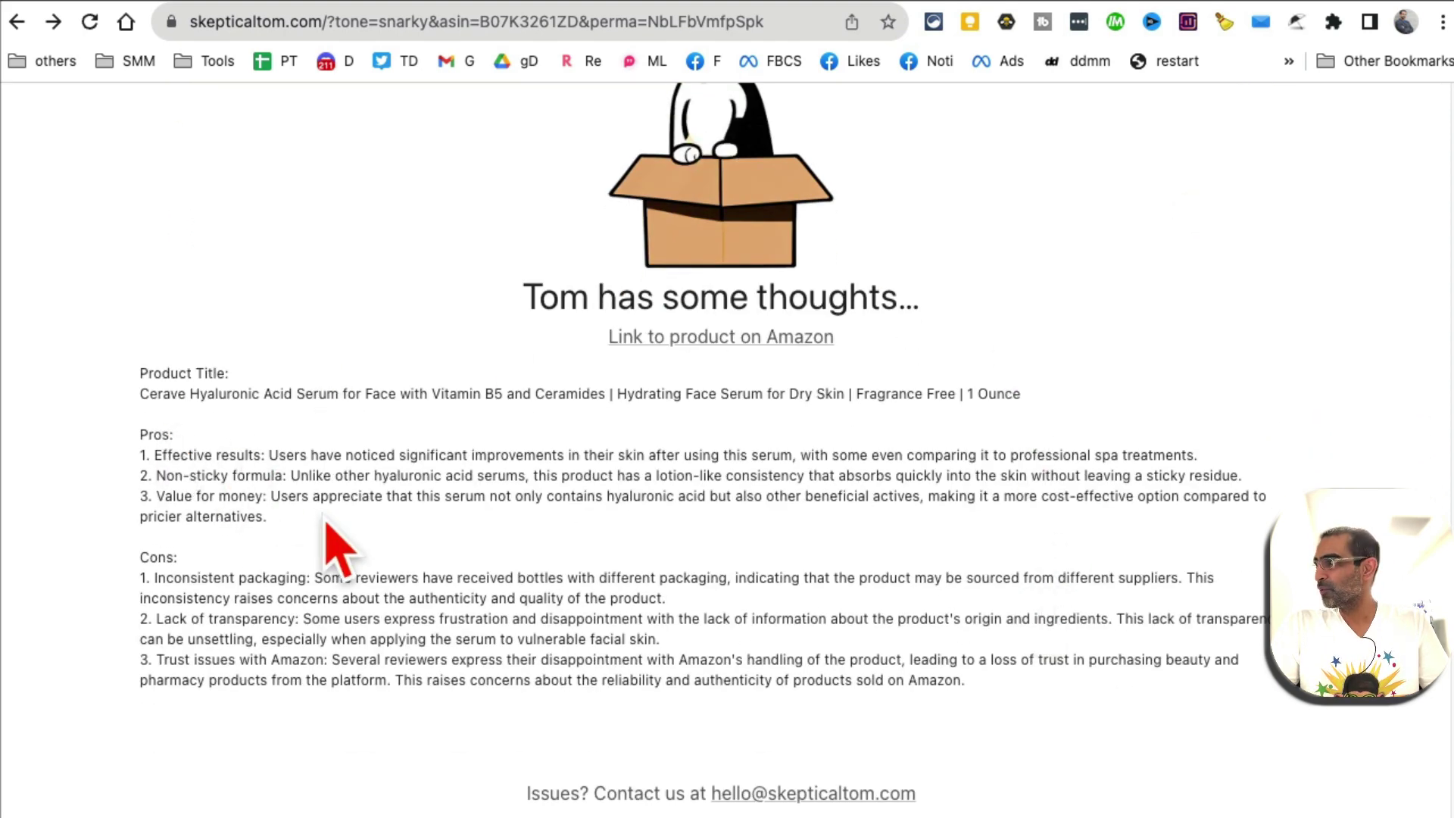
Highlight the Pros and Cons, including Effective results, Non-sticky formula, Value for money, Inconsistent packaging.
left_click_drag(312, 515, 286, 531)
left_click(232, 454)
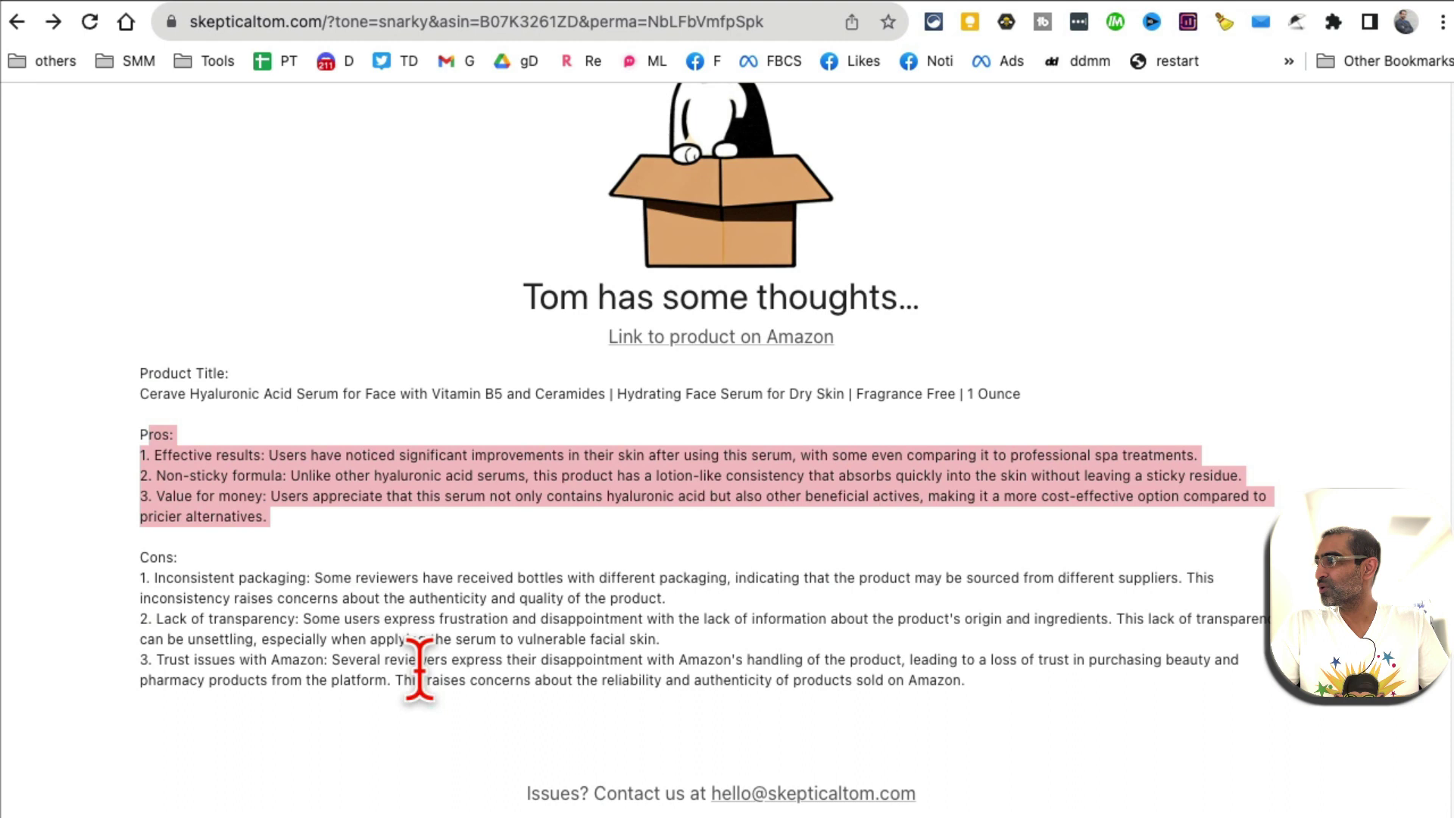
left_click_drag(818, 659, 362, 539)
left_click(362, 539)
left_click_drag(267, 455, 115, 458)
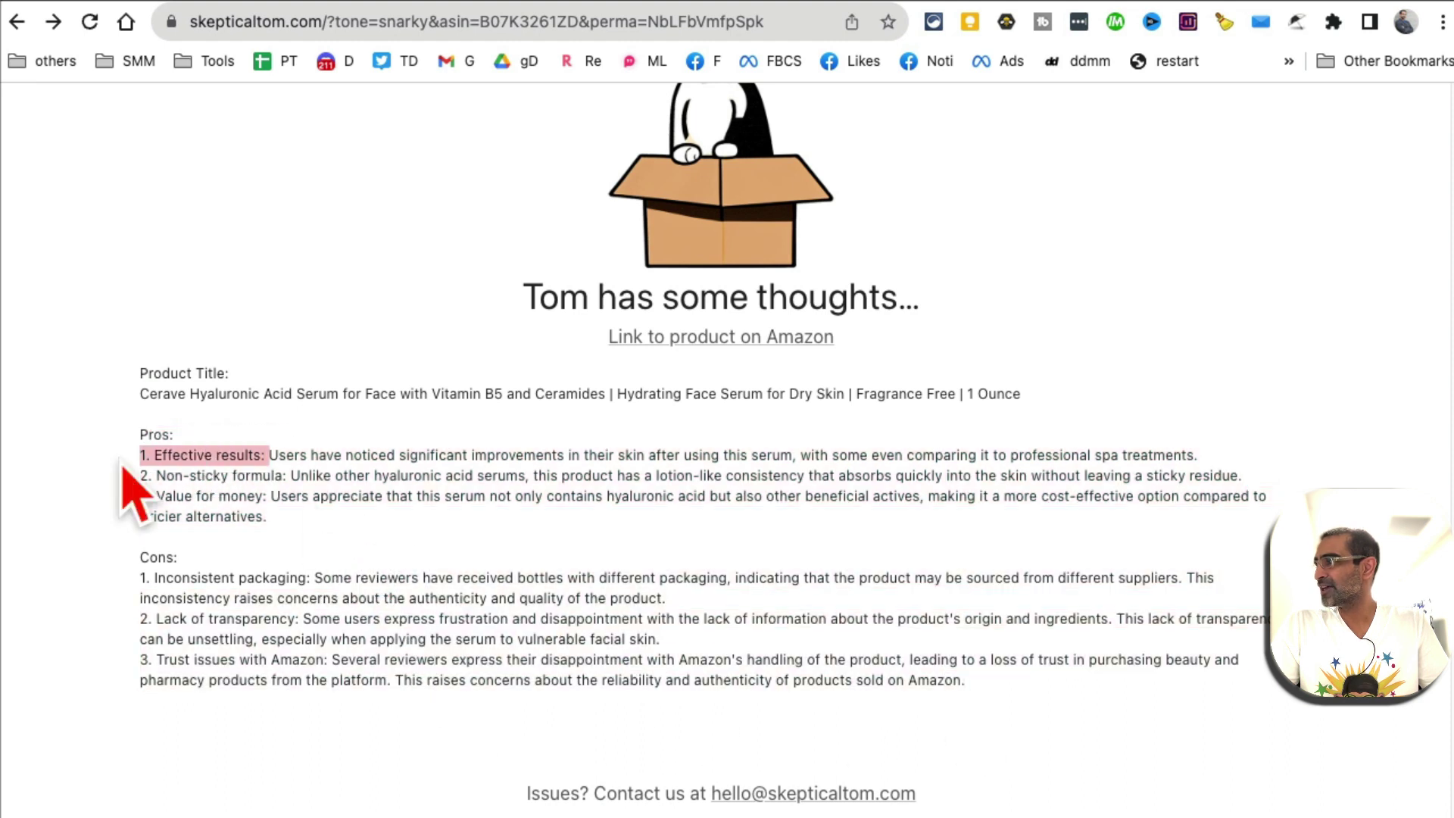
left_click(356, 552)
left_click_drag(286, 475, 152, 477)
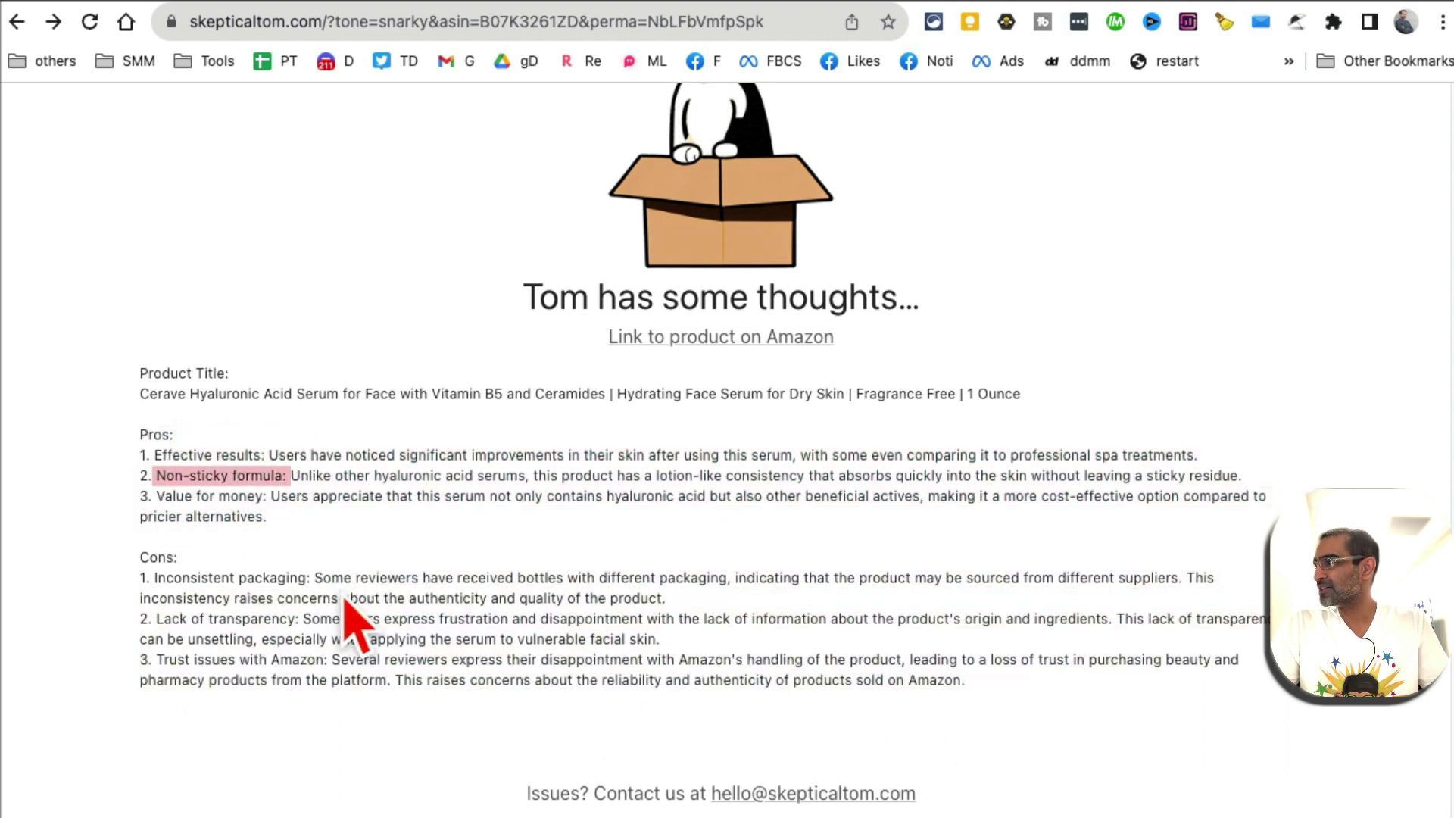
left_click(337, 591)
left_click_drag(279, 497, 130, 502)
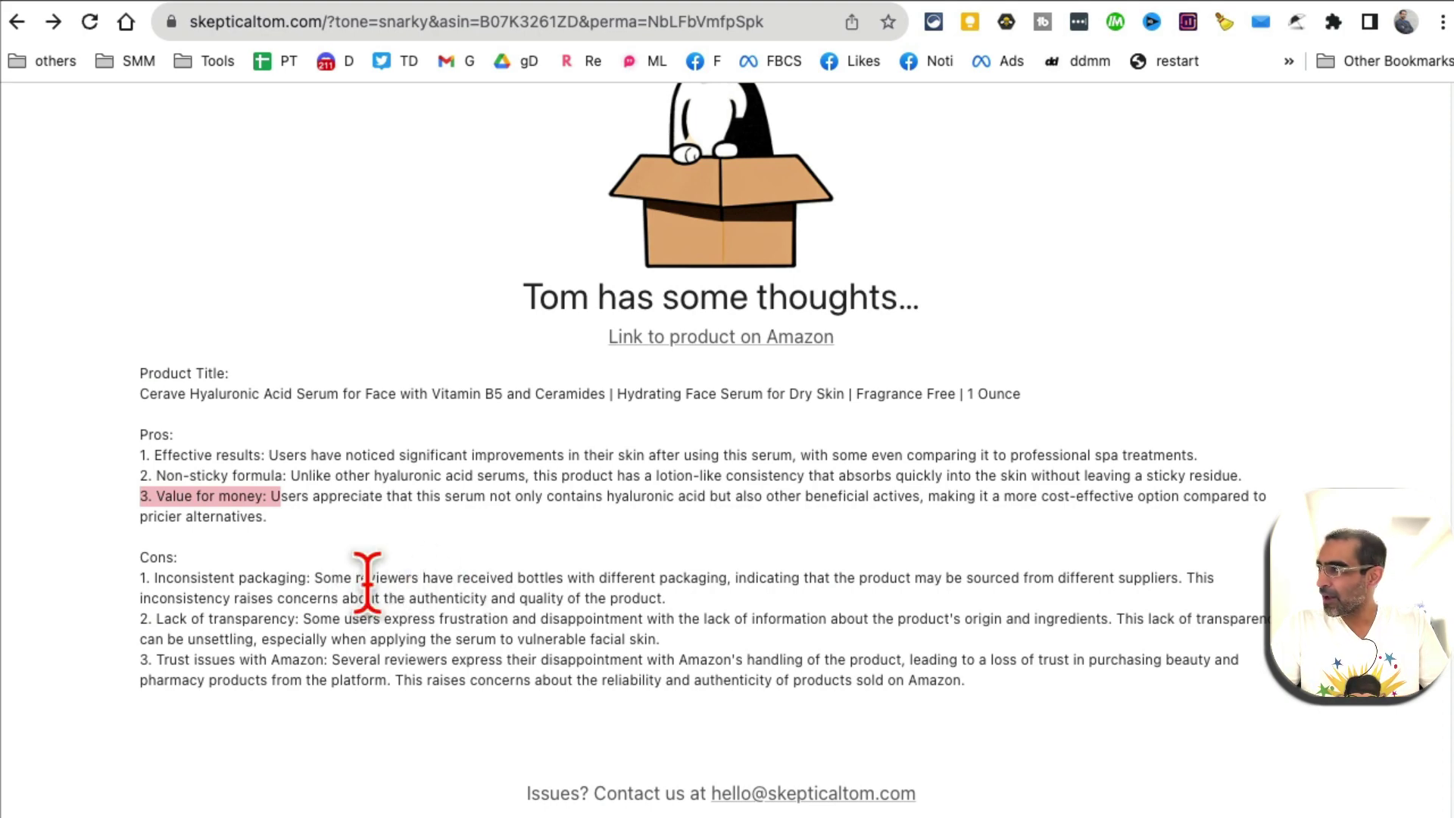
left_click_drag(307, 578, 133, 581)
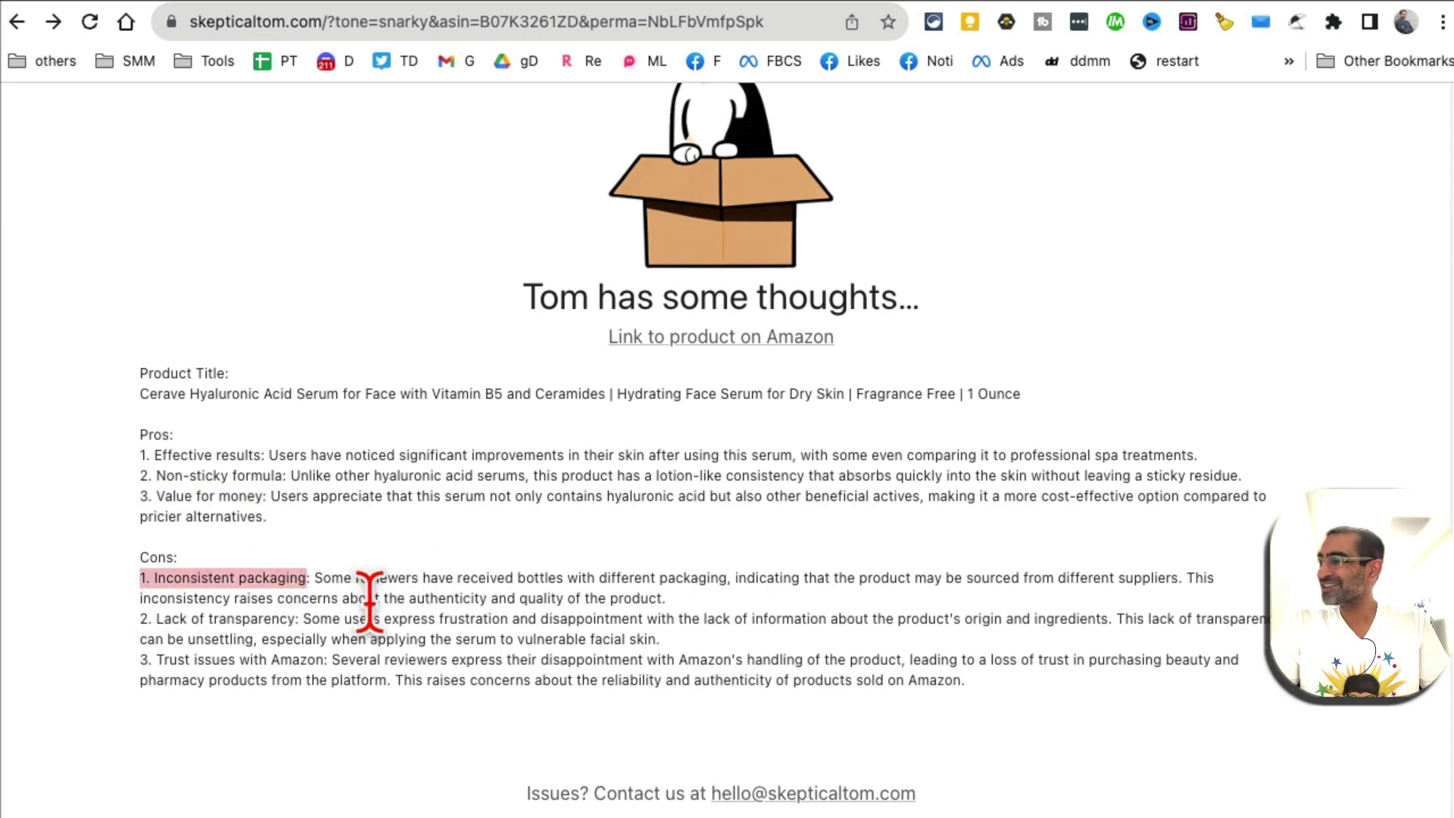
Glance back at the Amazon product page, then return to the review.
scroll(711, 481, "up", 7)
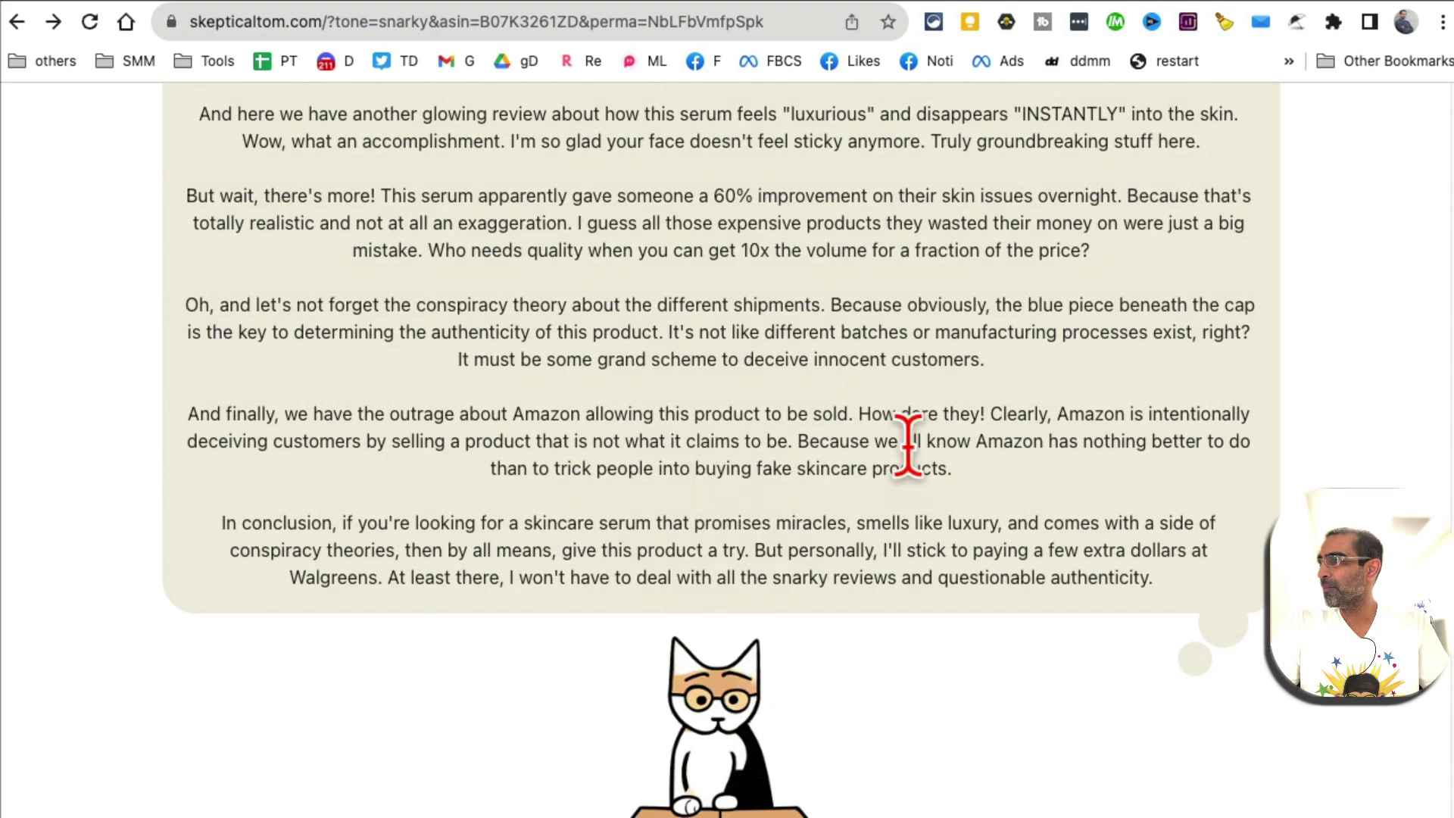
scroll(904, 556, "up", 5)
left_click(1282, 6)
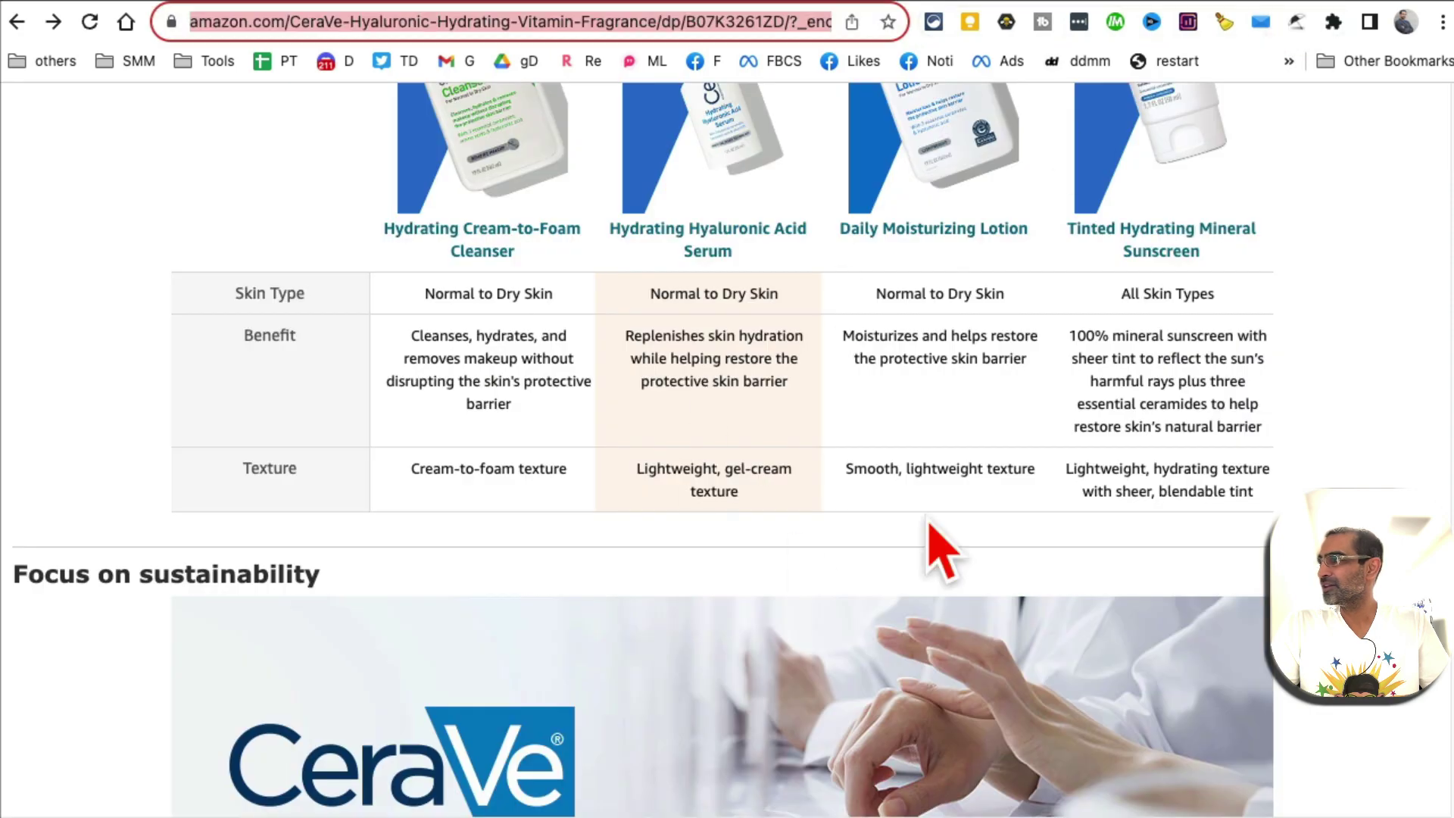
scroll(942, 485, "up", 15)
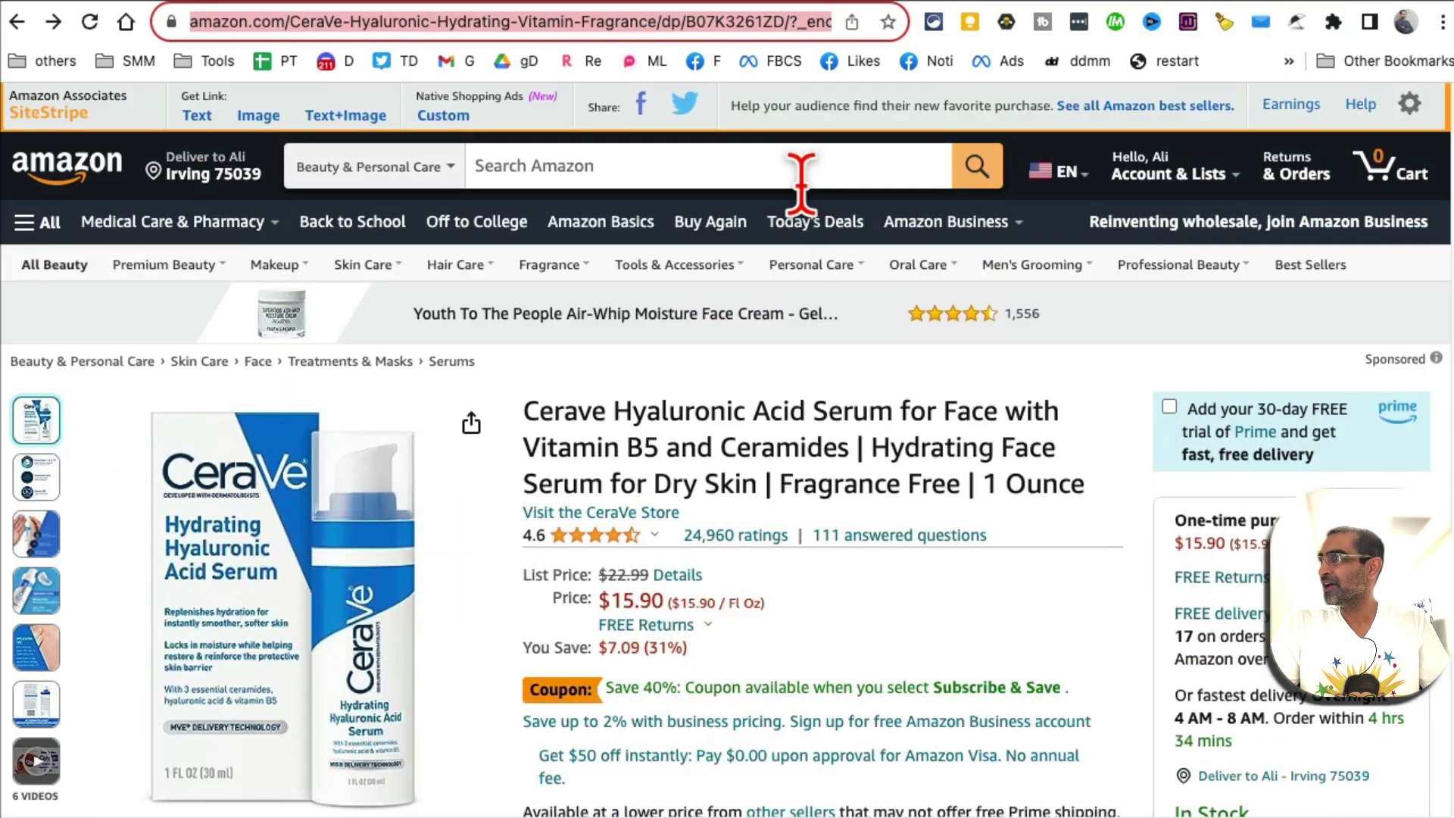
left_click(703, 8)
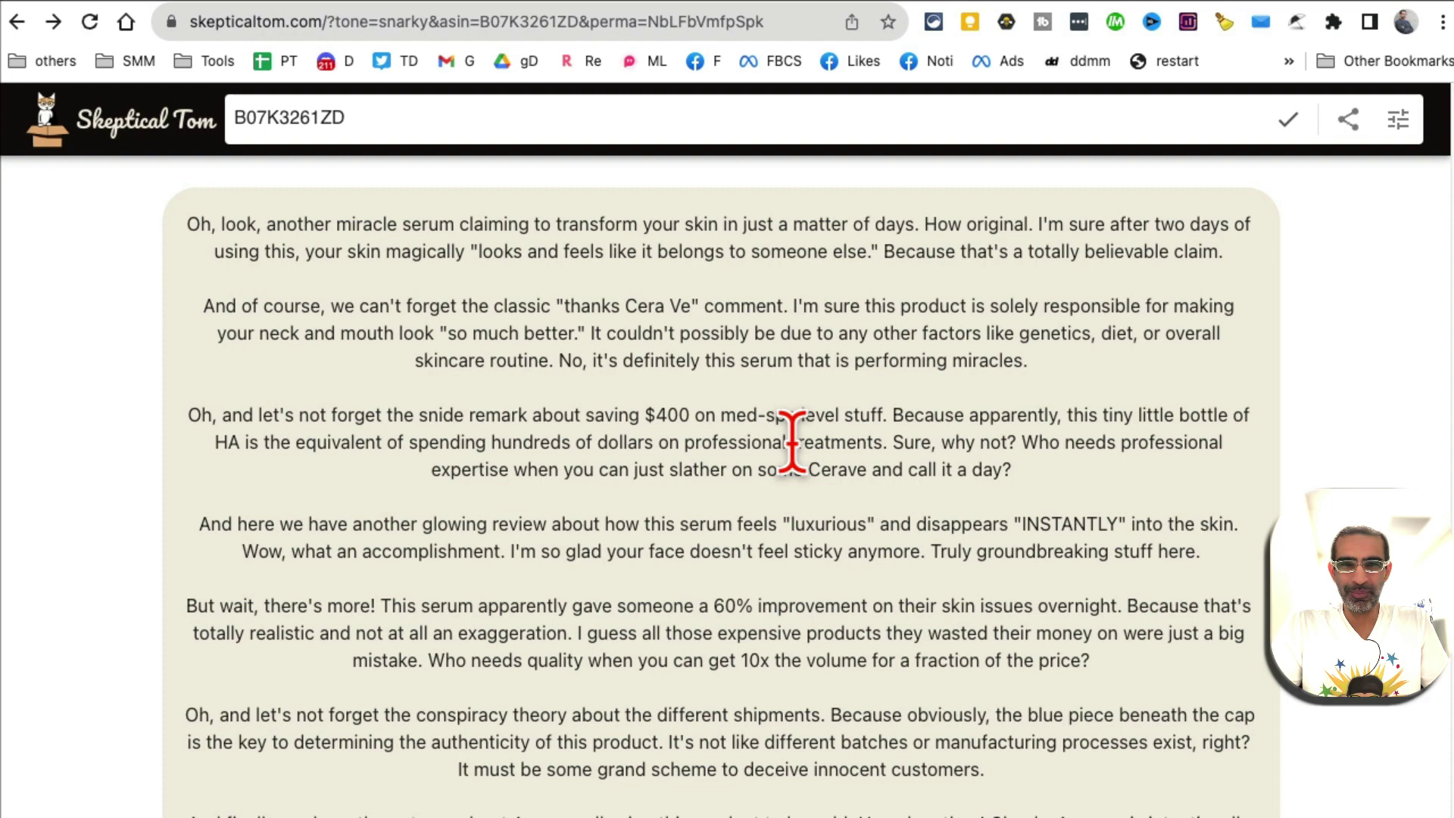
scroll(792, 439, "down", 12)
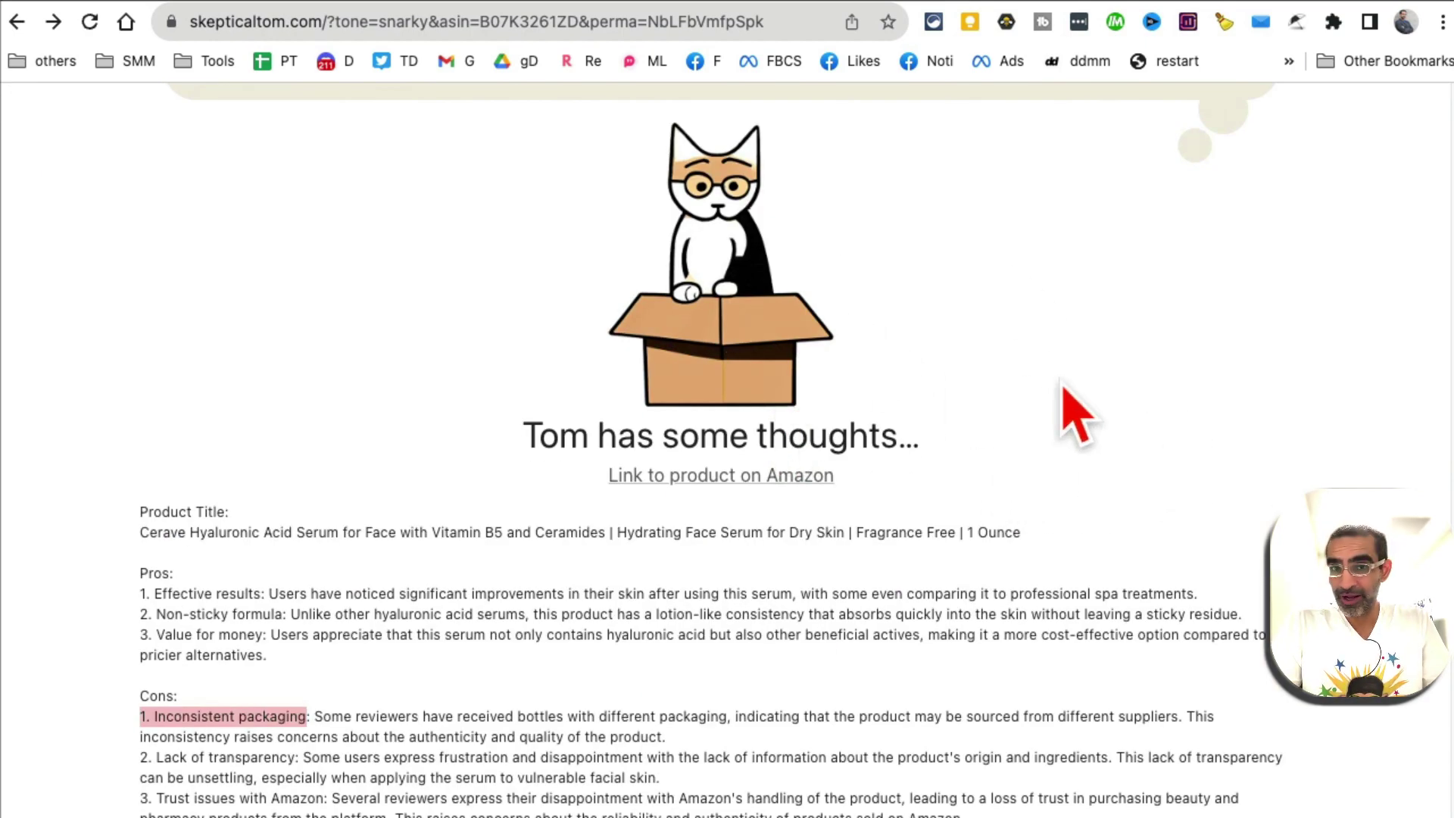
key("ctrl+Tab")
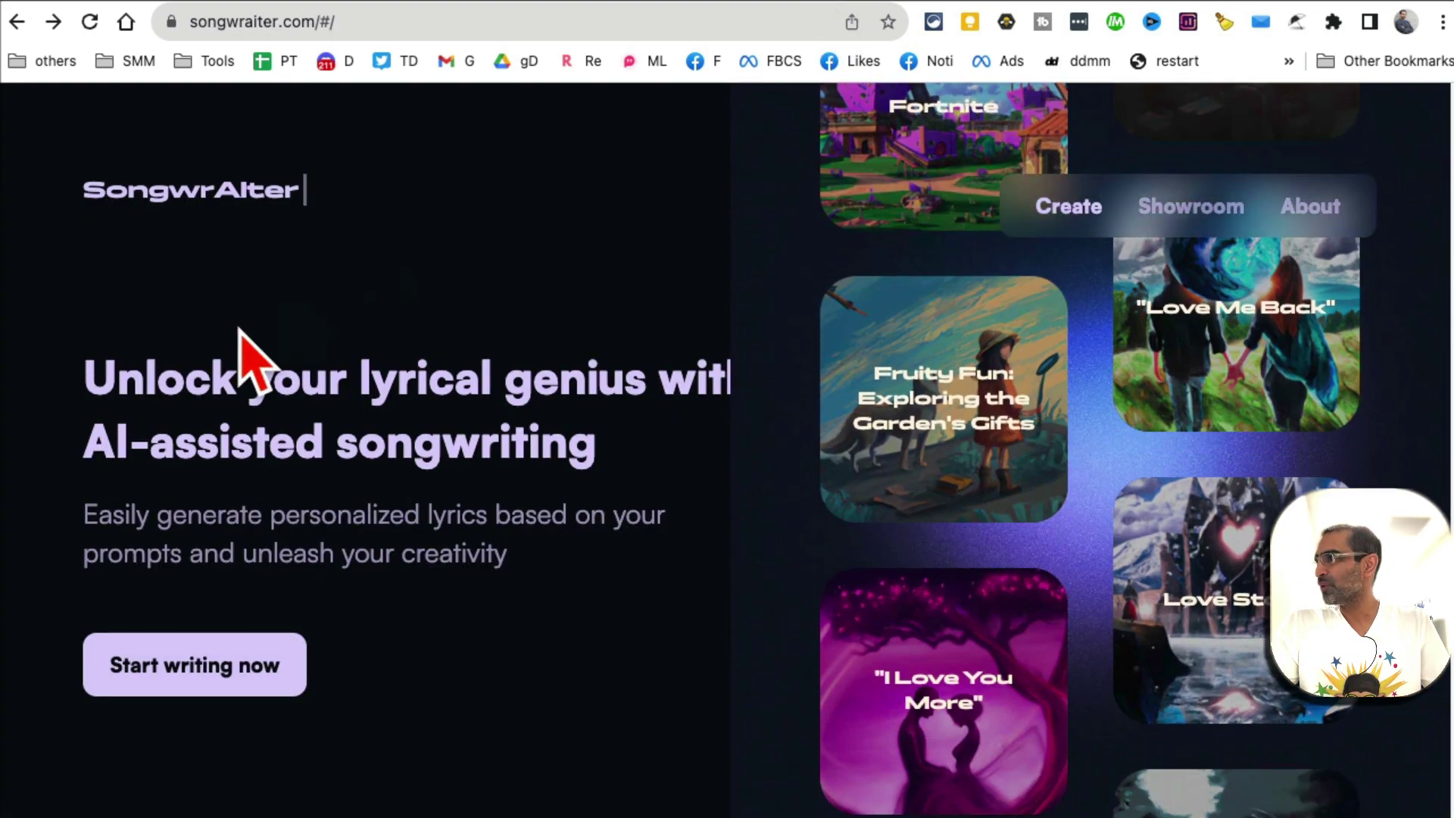
Start a new SongwrAIter song, entering your nickname and the title 'break up'.
left_click_drag(252, 379, 591, 492)
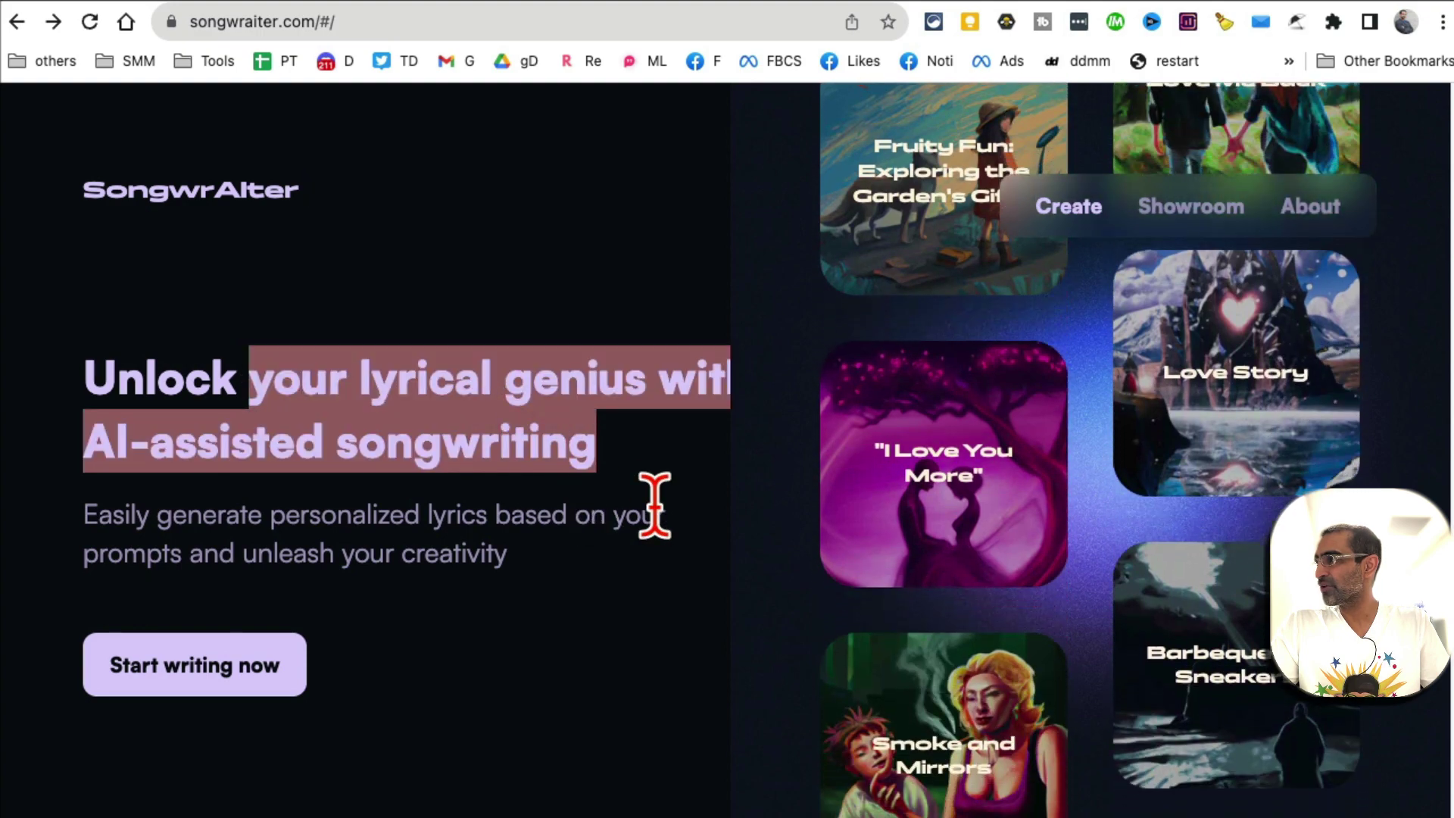
left_click(165, 681)
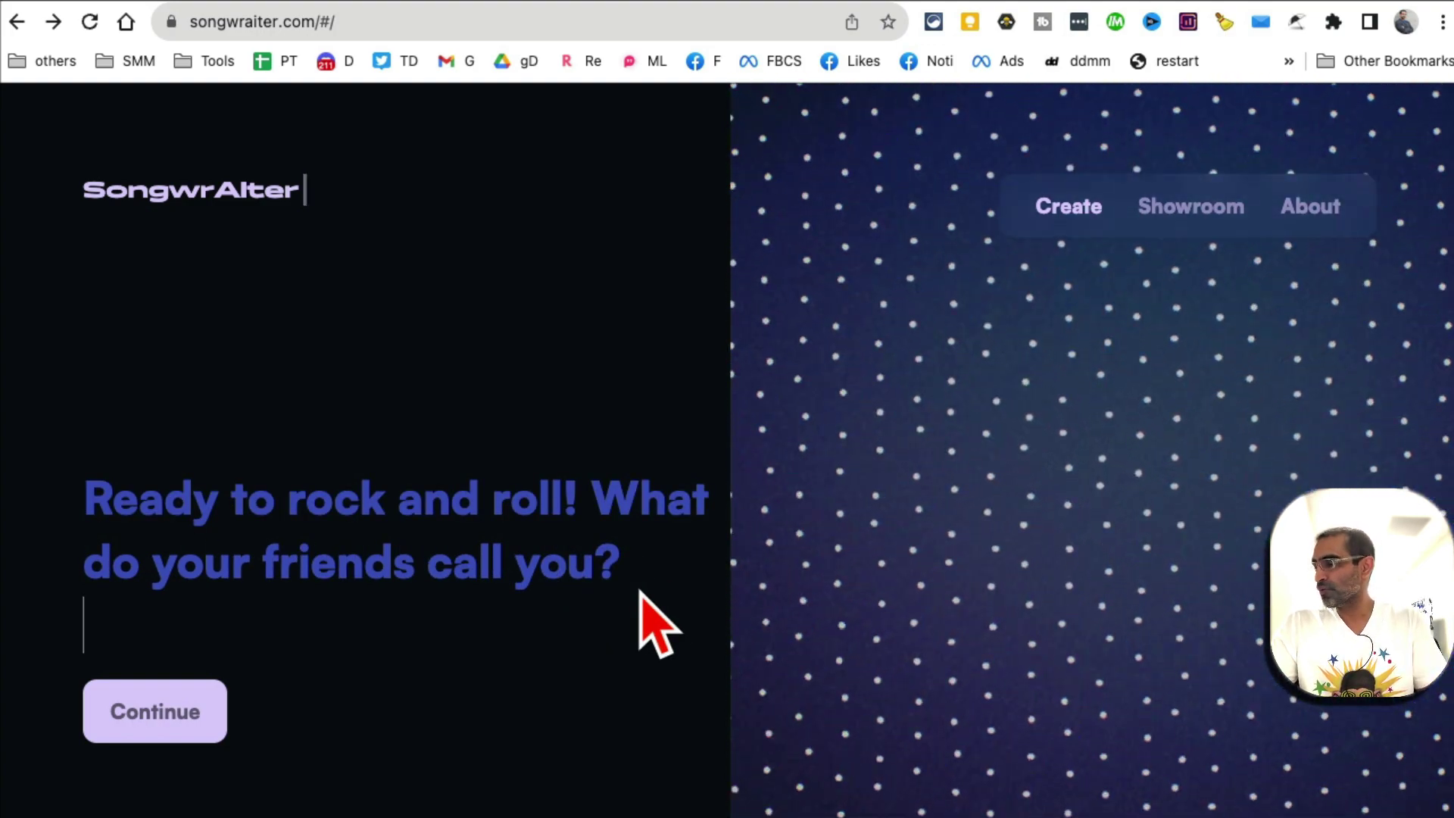
type("mike")
key("Return")
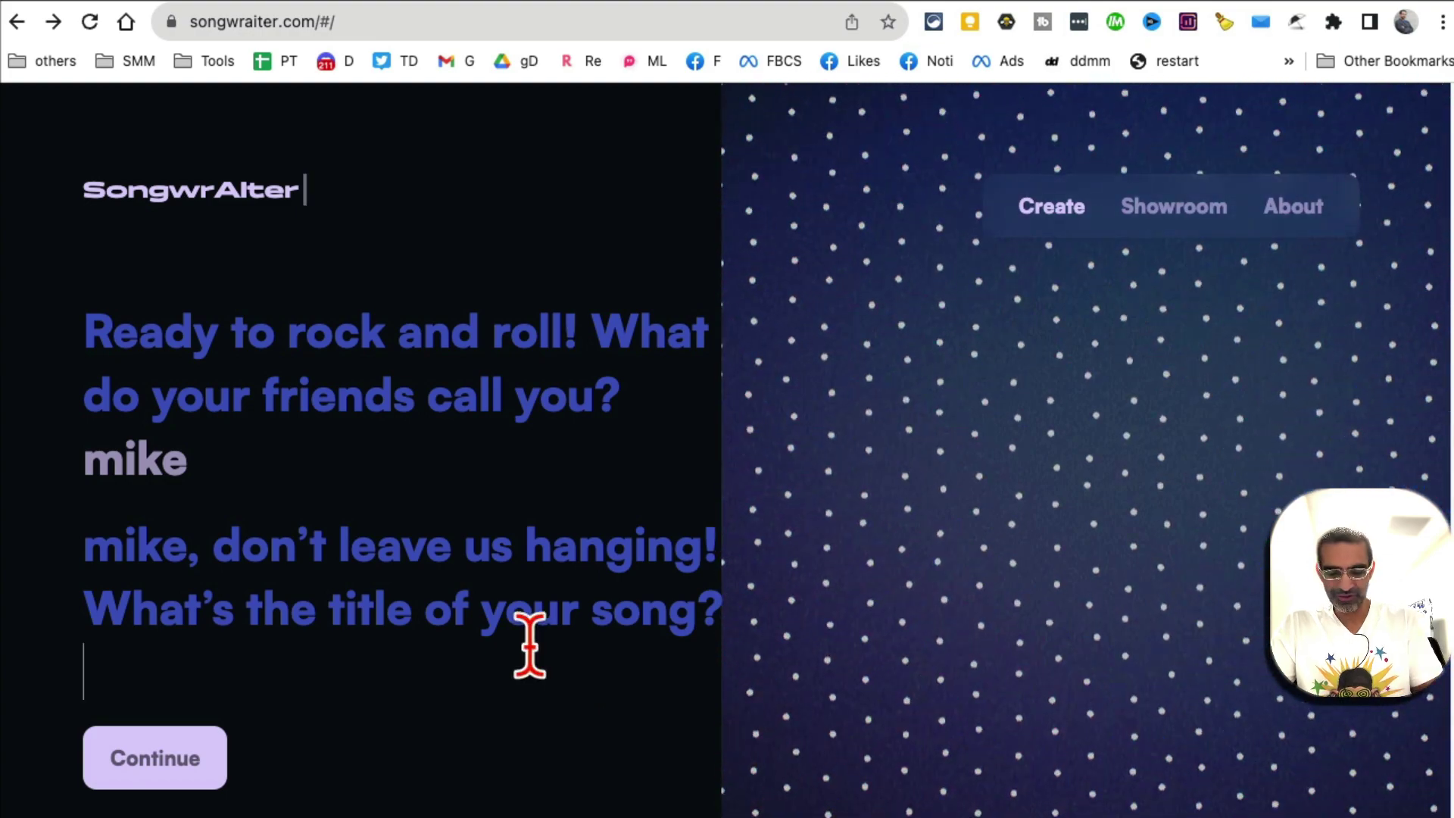
type("br")
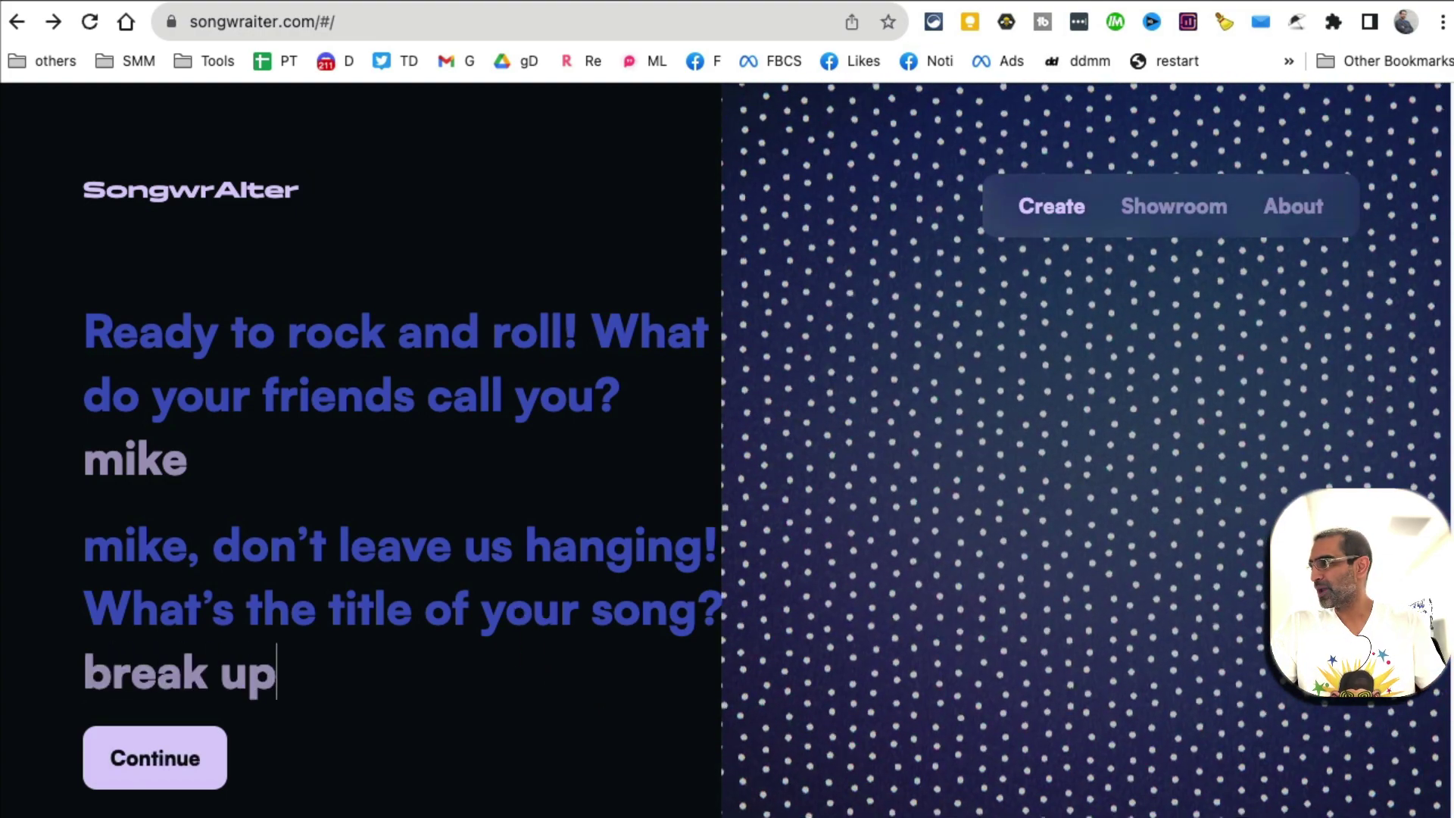
type("eak up")
left_click(197, 761)
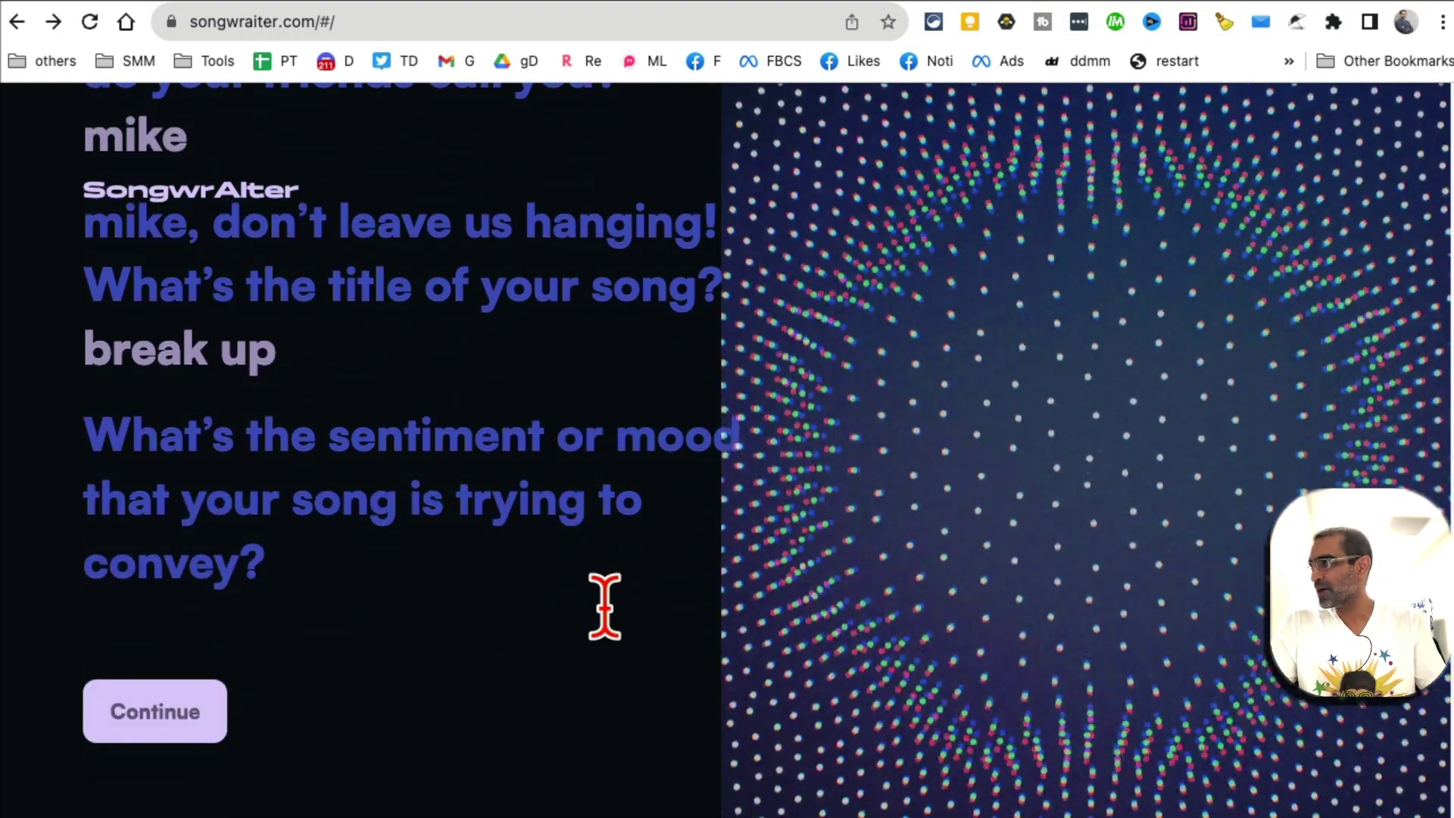
Answer a sad mood, topic 'break up' and key words 'love, break up', then generate the song.
type("low, sad")
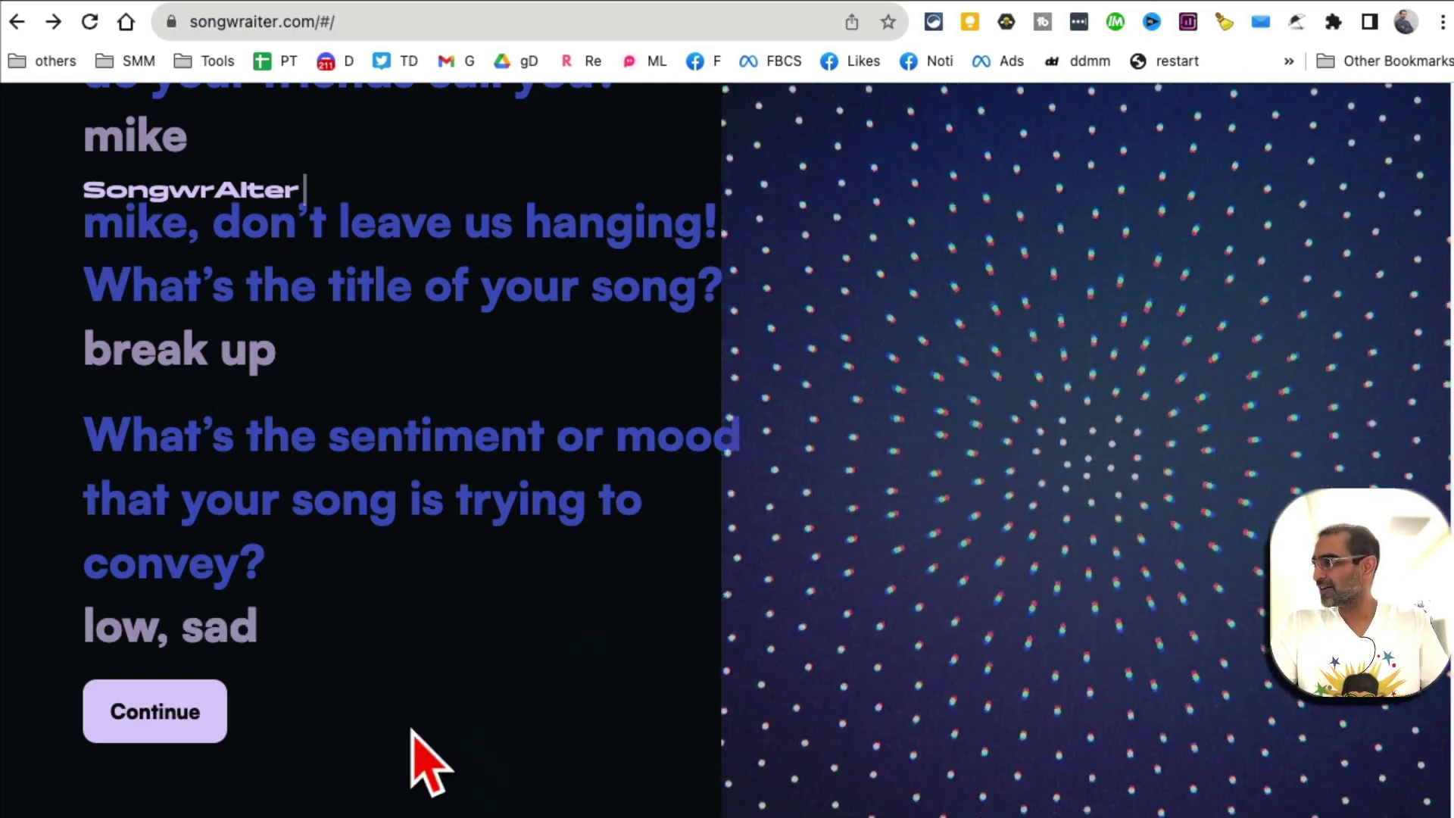
key("Return")
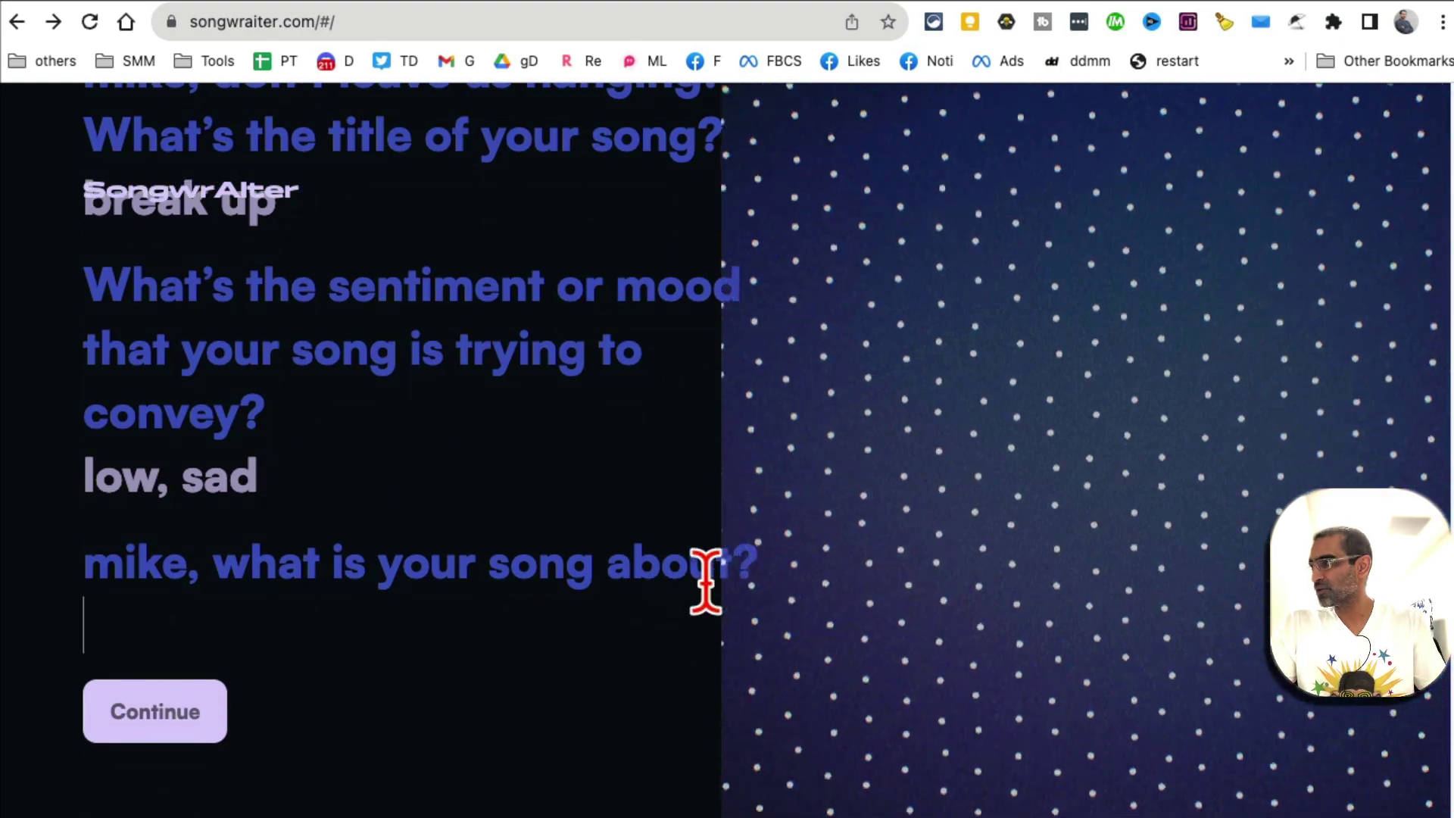
type("break up")
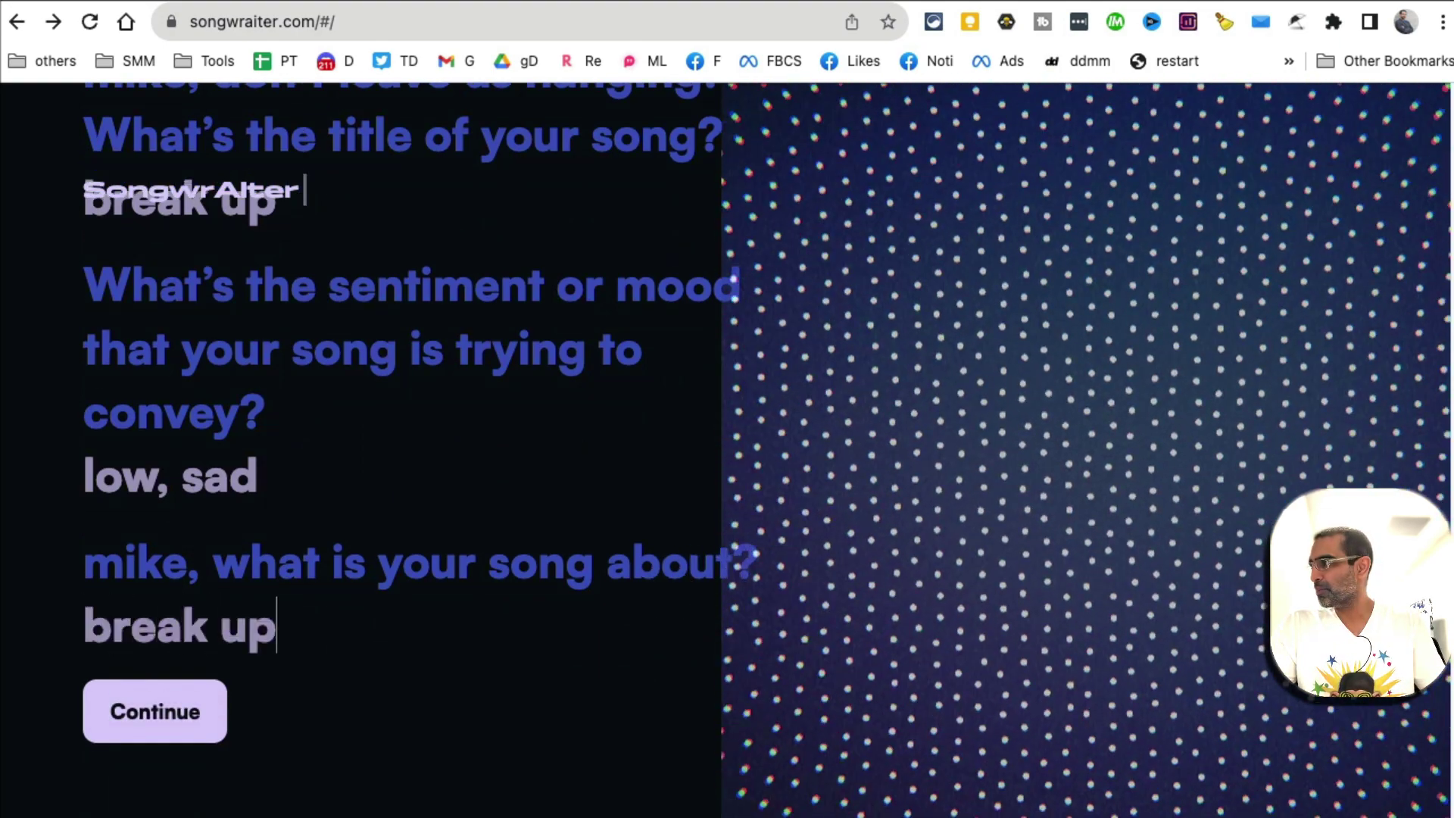
key("Return")
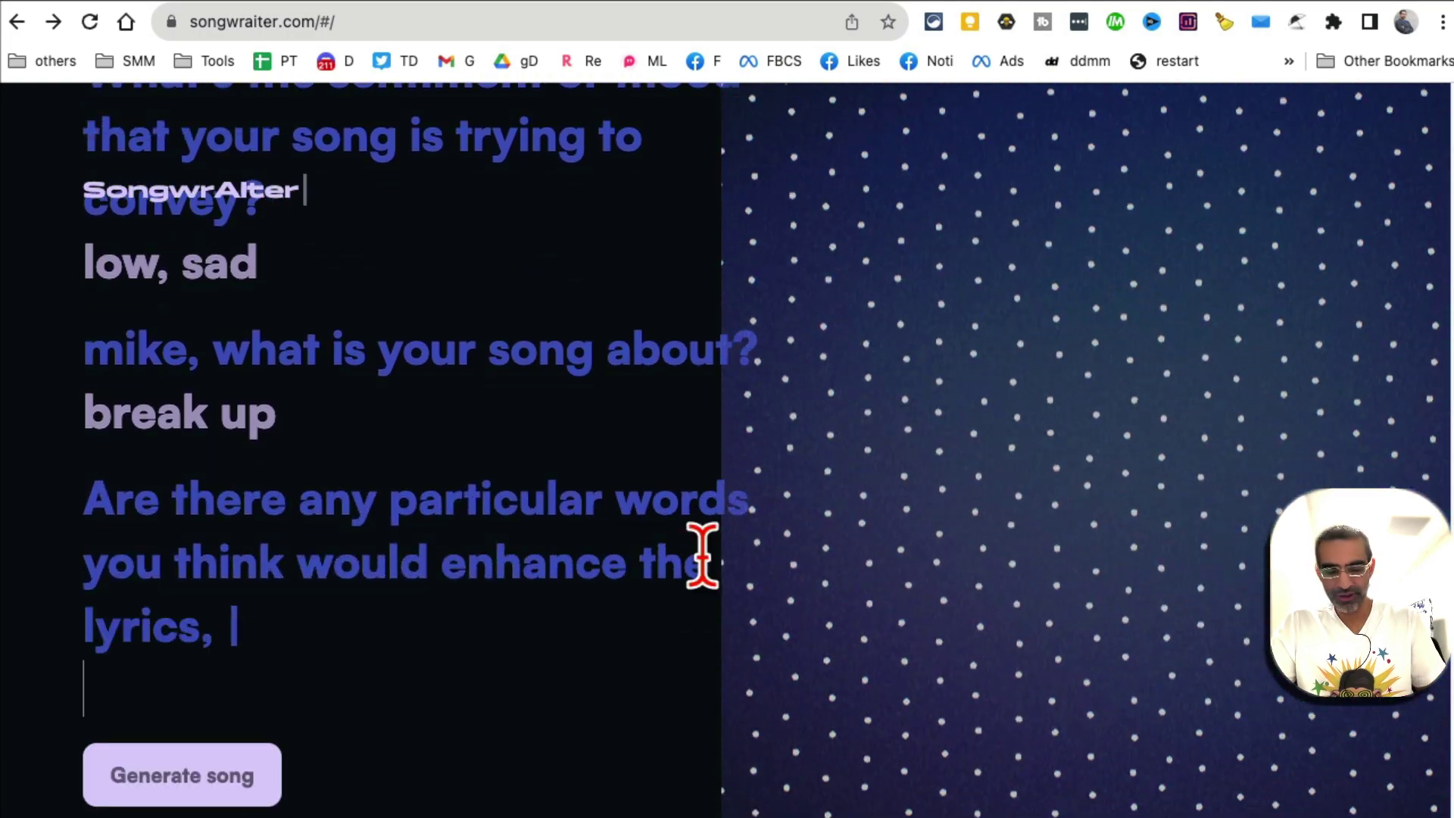
type("lo")
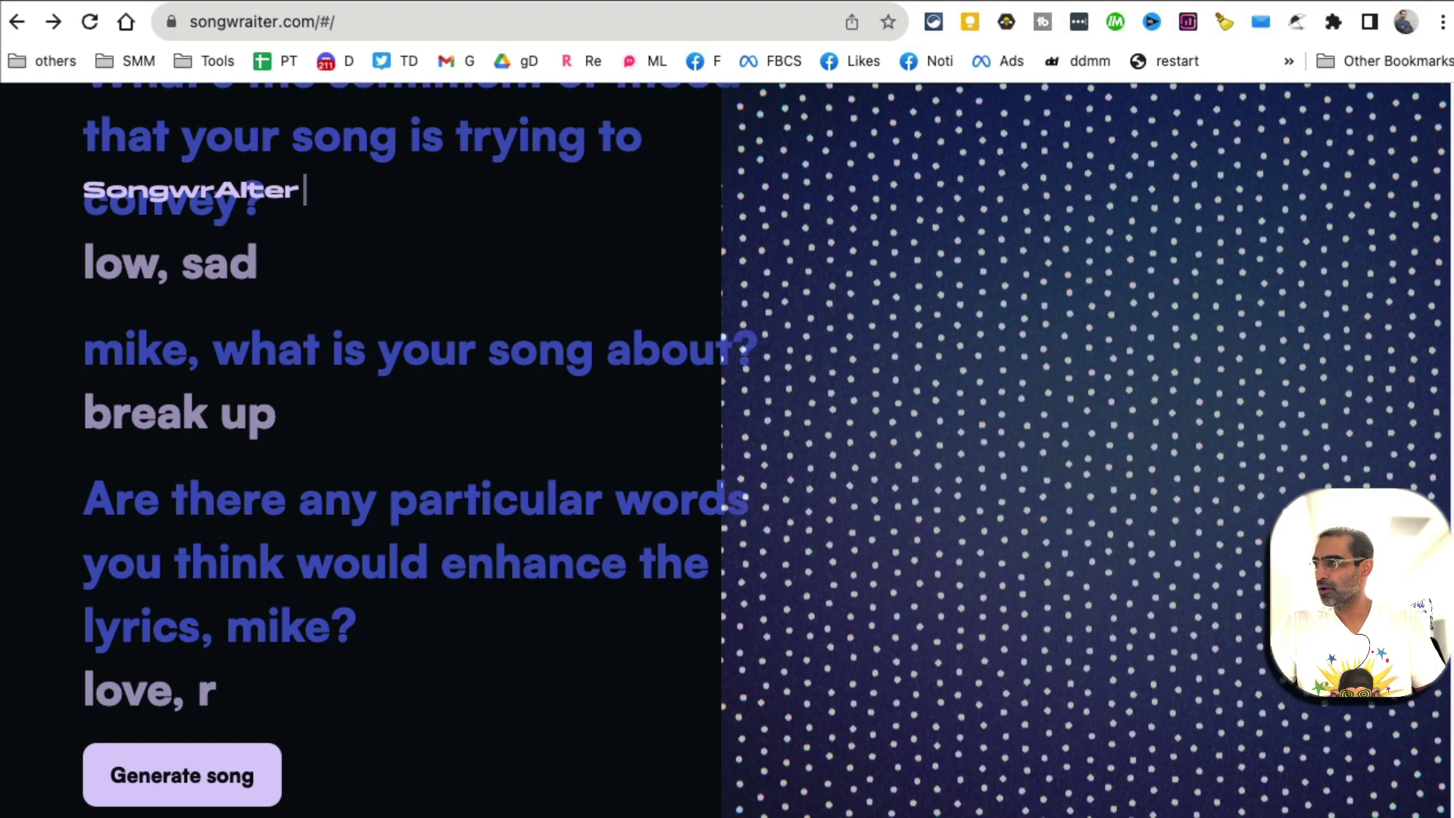
type("ve, break up")
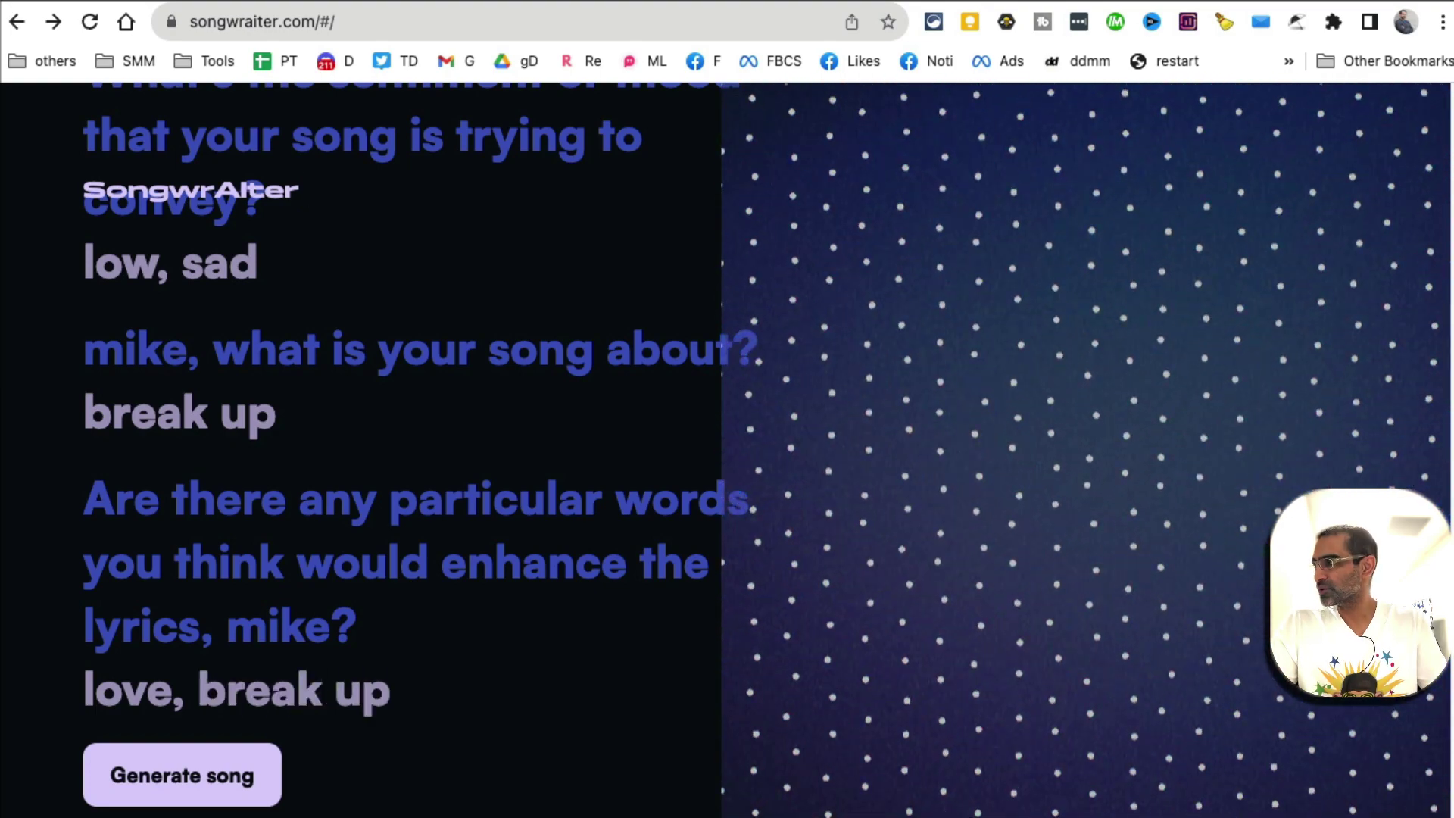
left_click(200, 786)
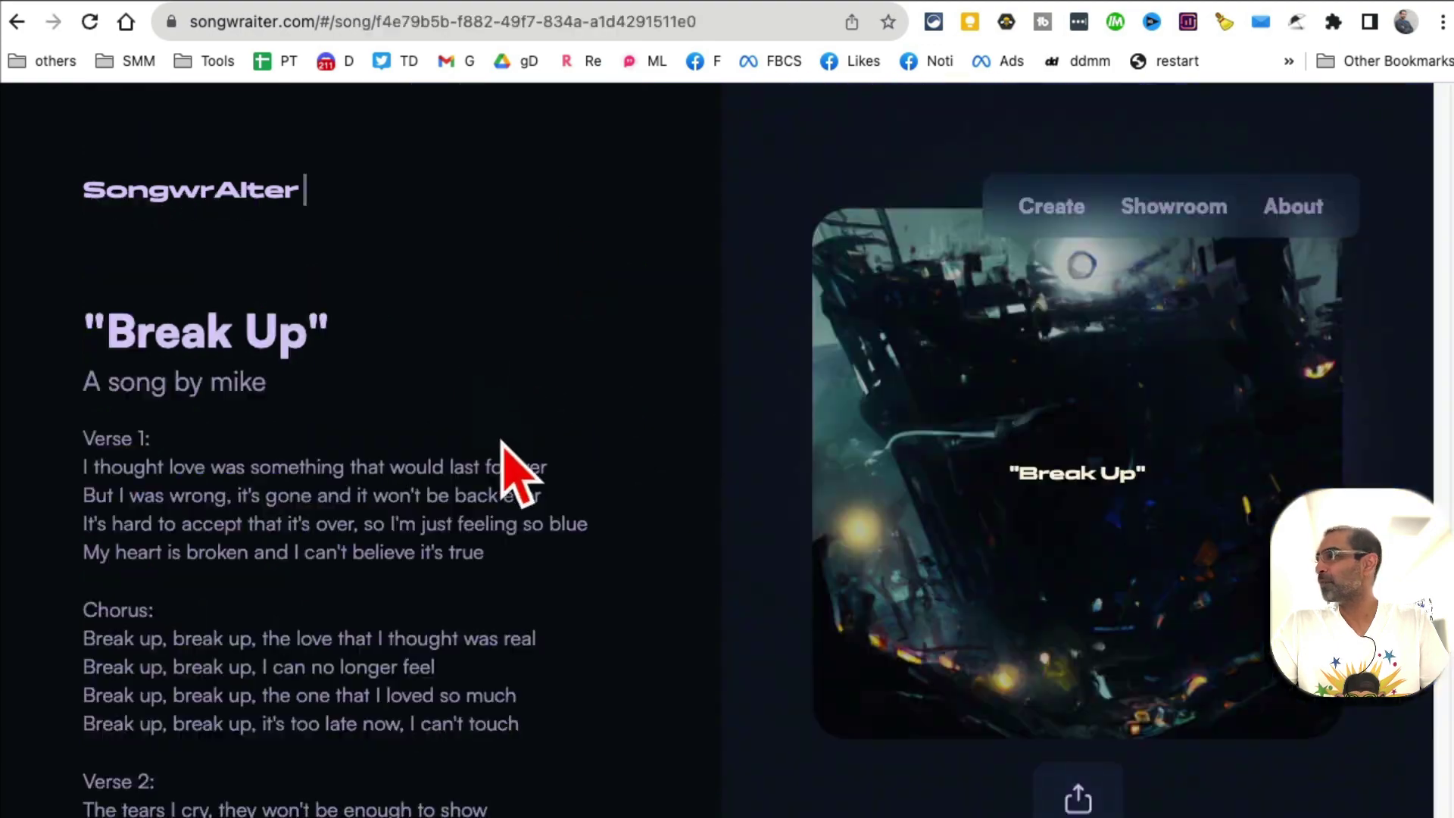
Highlight the generated 'Break Up' lyrics and move on to the Lightrail tab.
left_click_drag(206, 287, 493, 672)
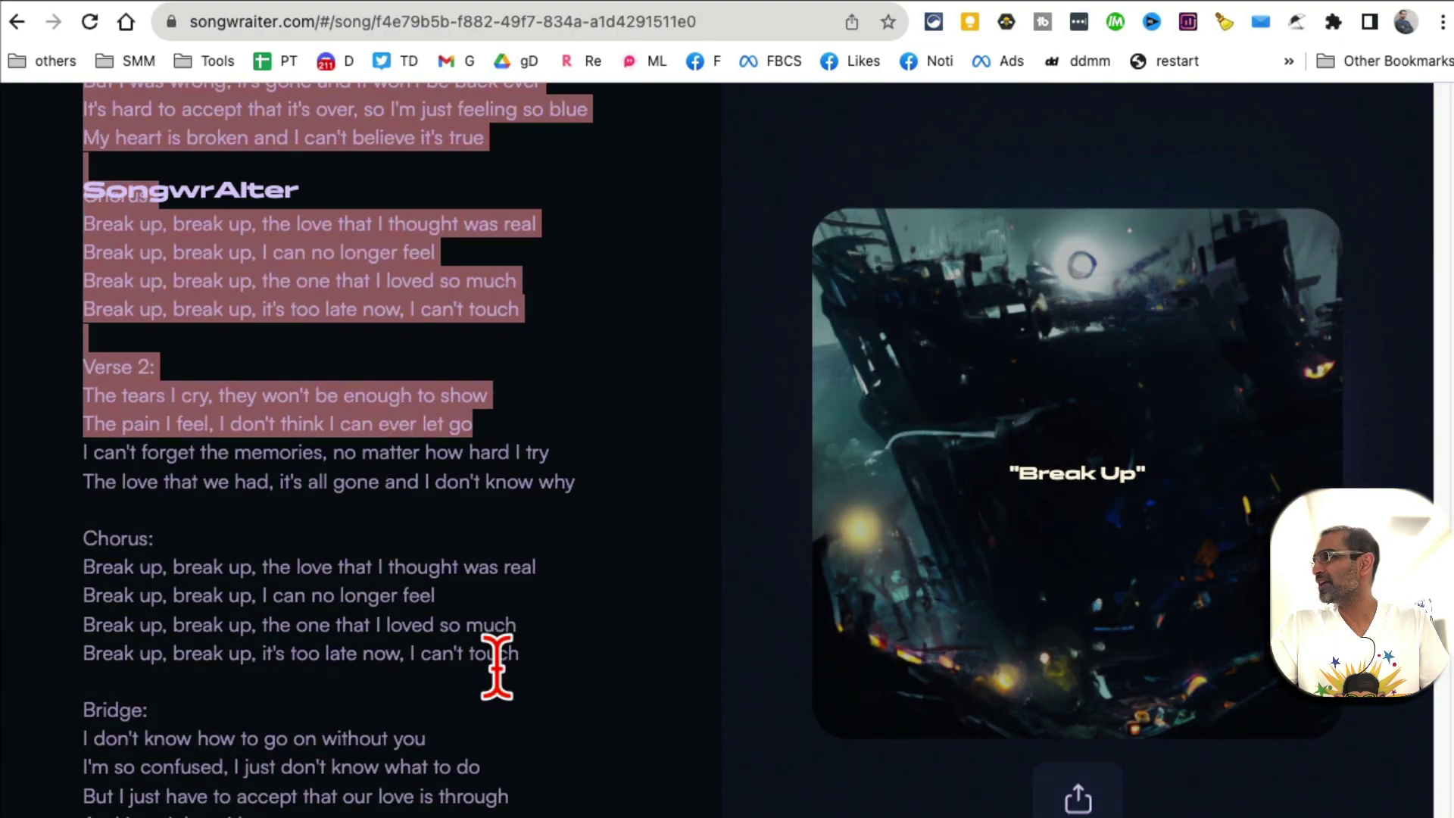
scroll(493, 659, "up", 5)
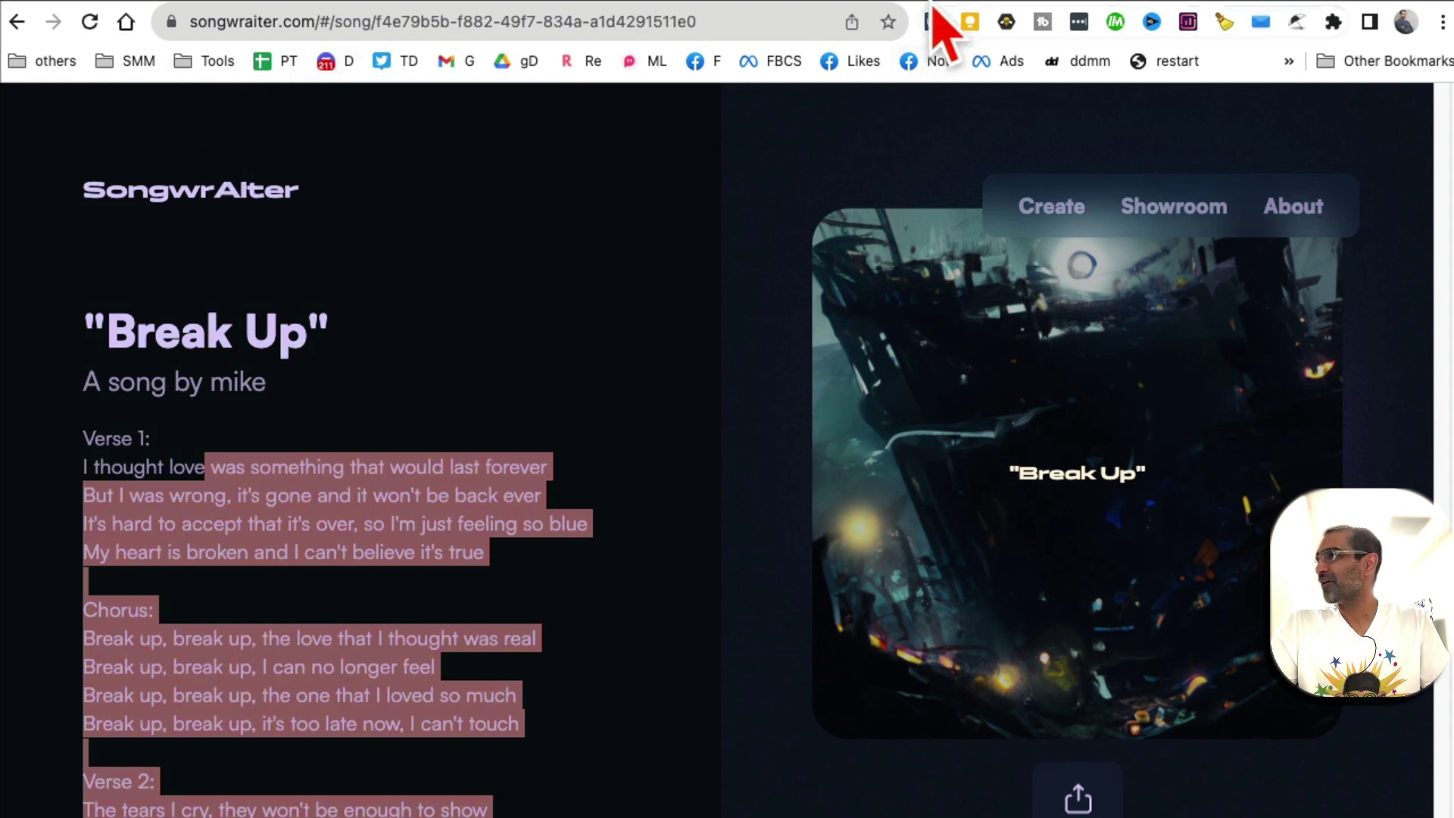
key("super+bracketleft")
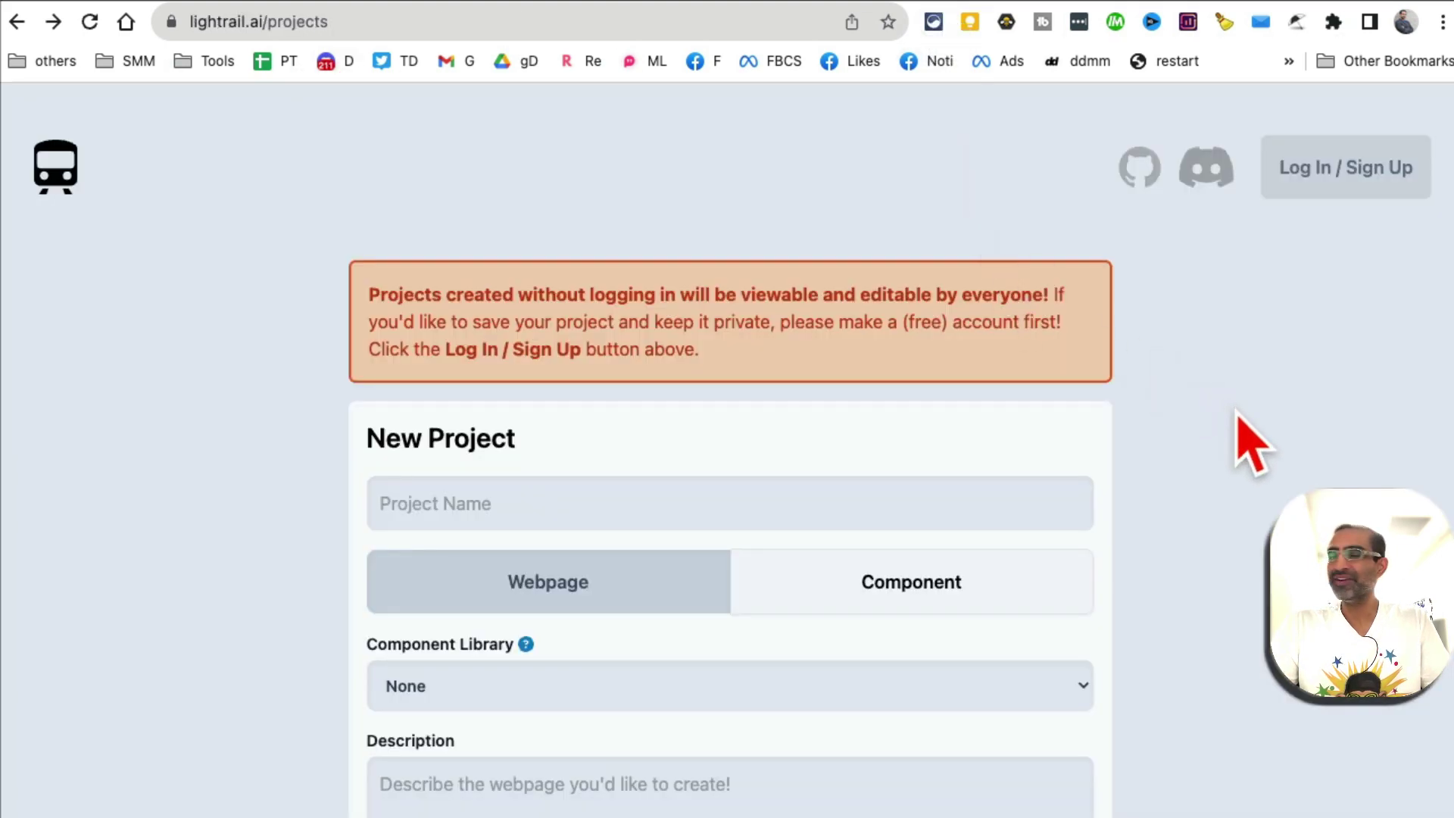
Load the Lightrail home page by removing the projects path from the address.
double_click(296, 22)
key("BackSpace")
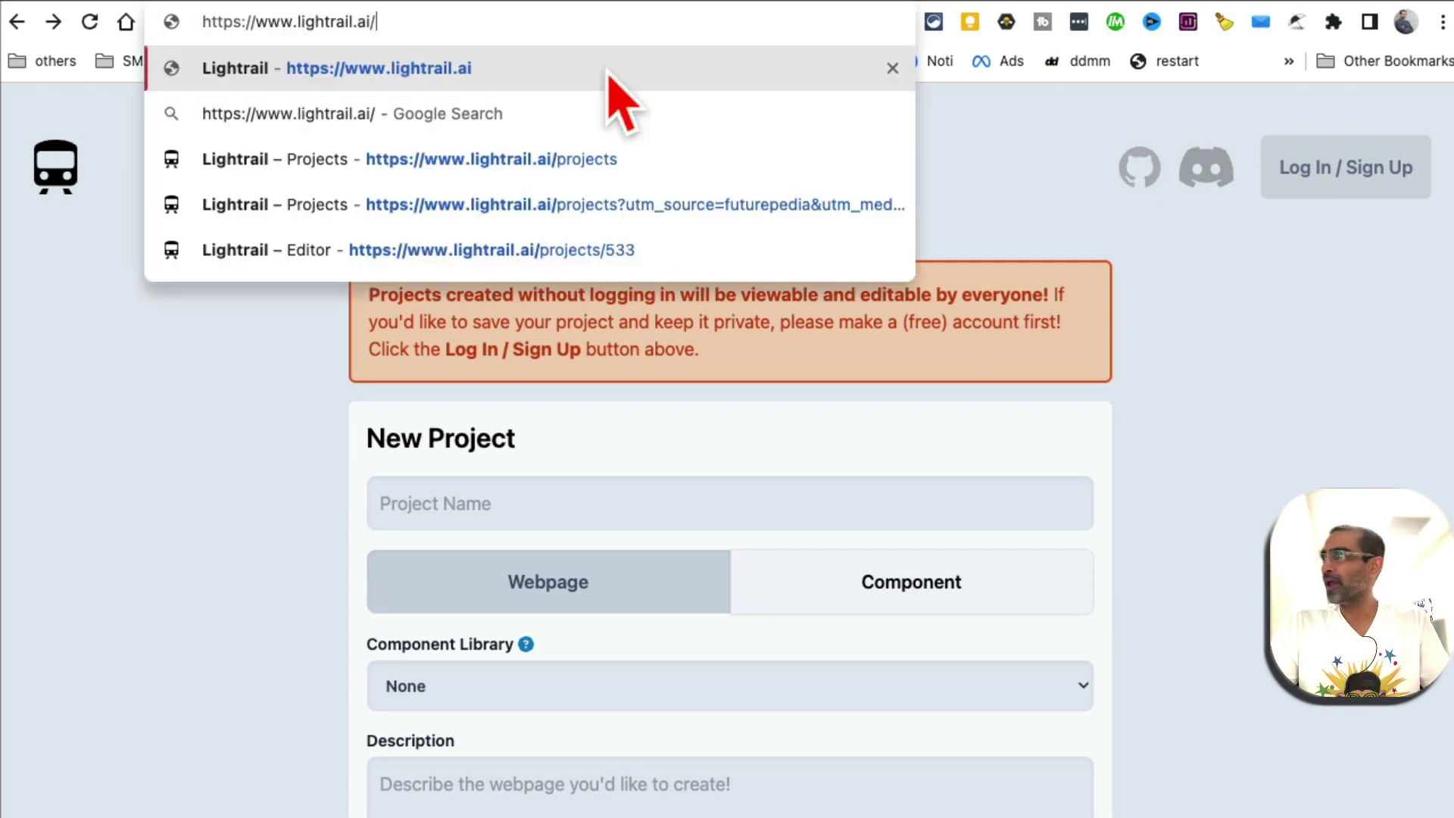
key("Return")
scroll(1081, 480, "down", 3)
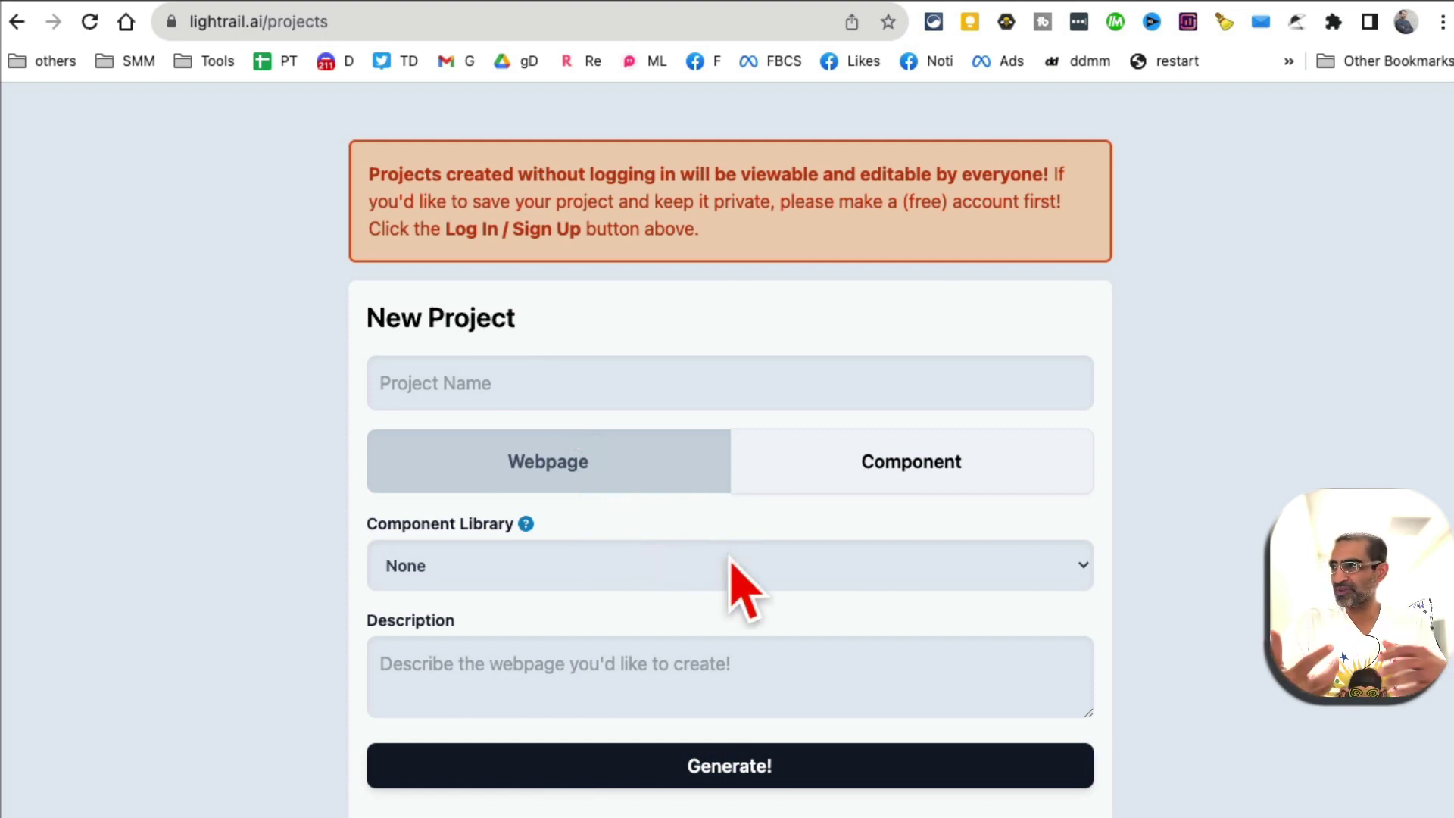
Name the project 'local gym', keep Webpage, choose Landing Page library, describe a New York gym, and generate.
left_click(444, 378)
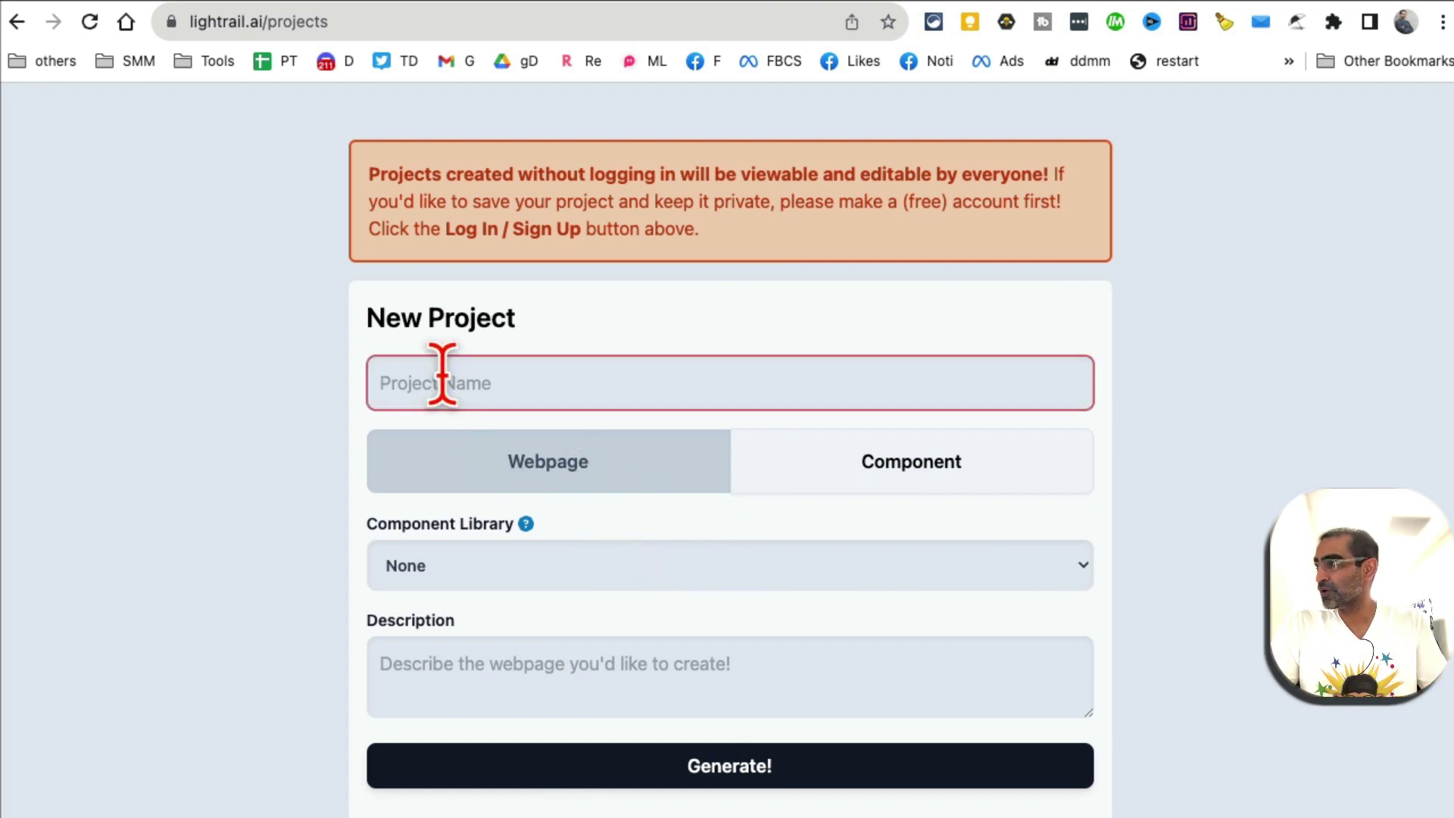
type("local gym")
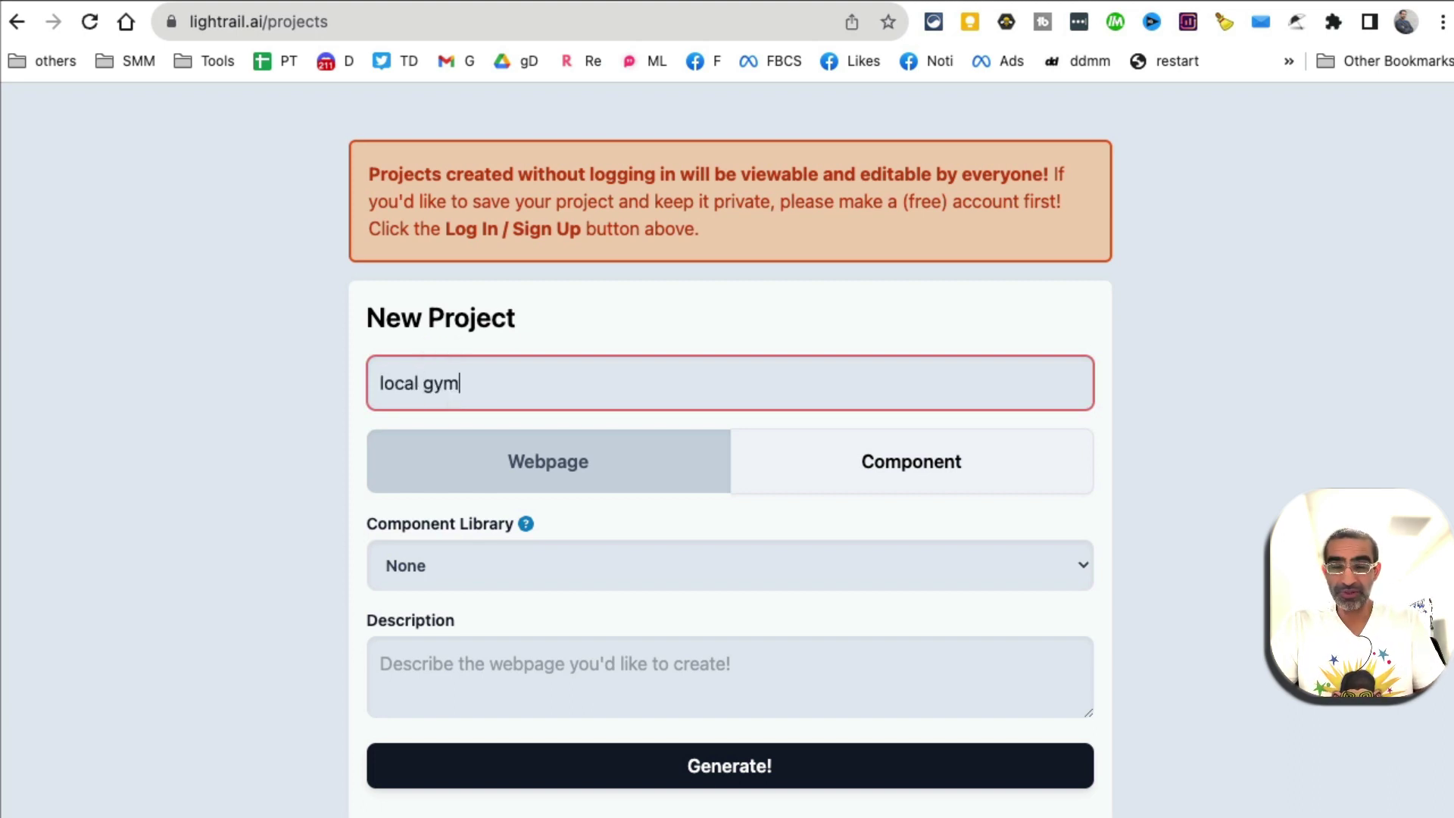
left_click(567, 455)
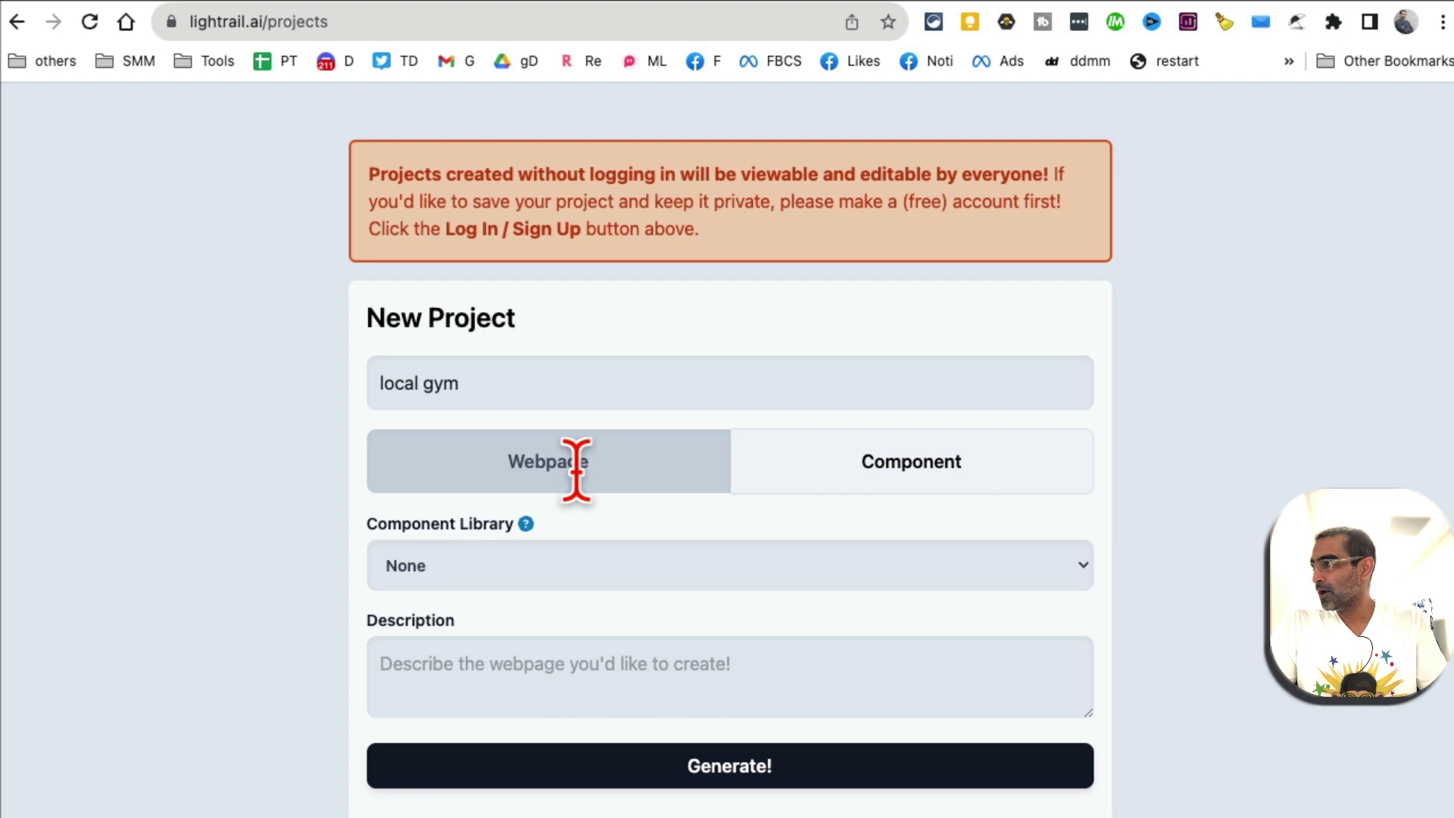
left_click(569, 583)
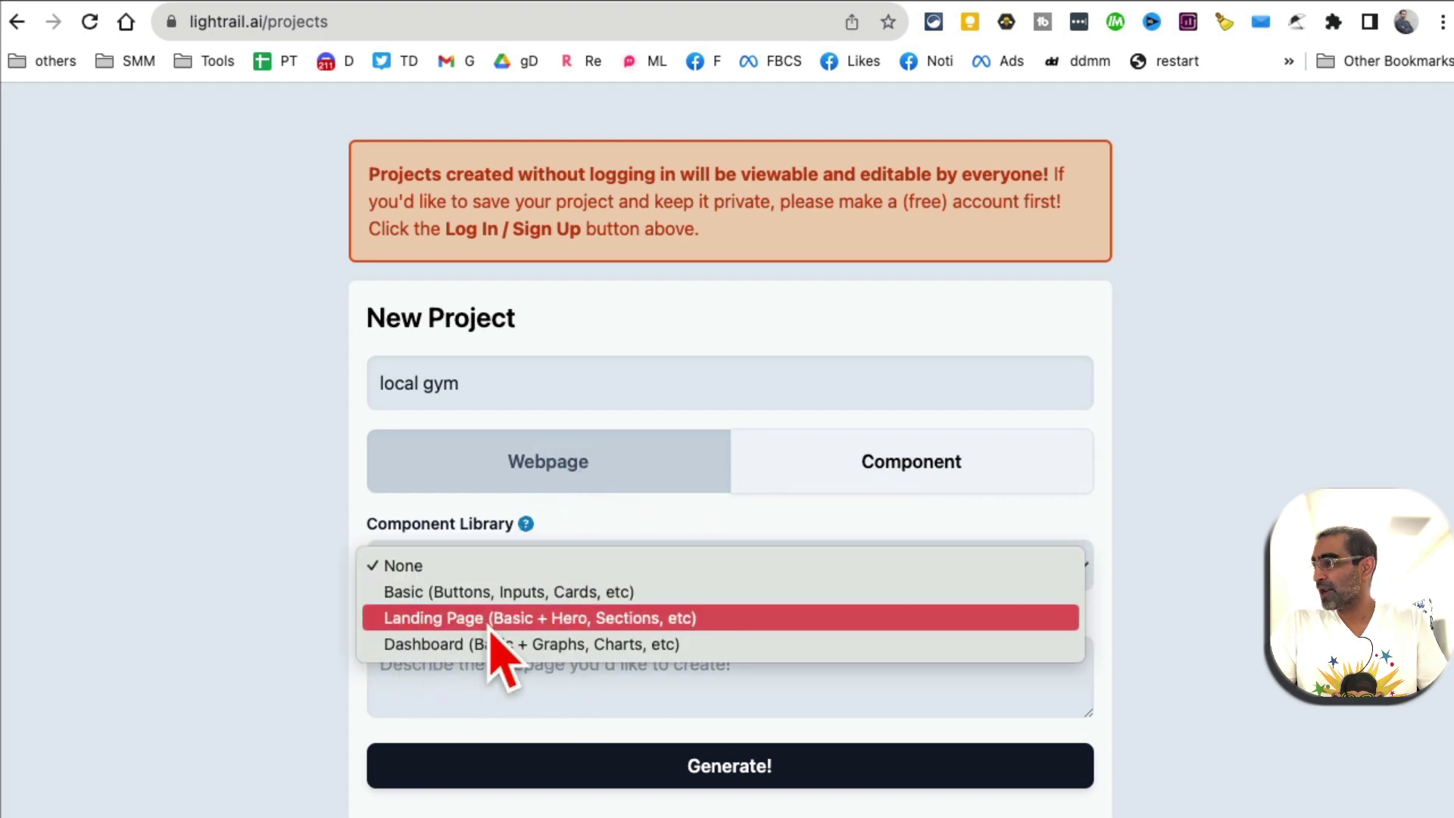
left_click(600, 629)
left_click(578, 682)
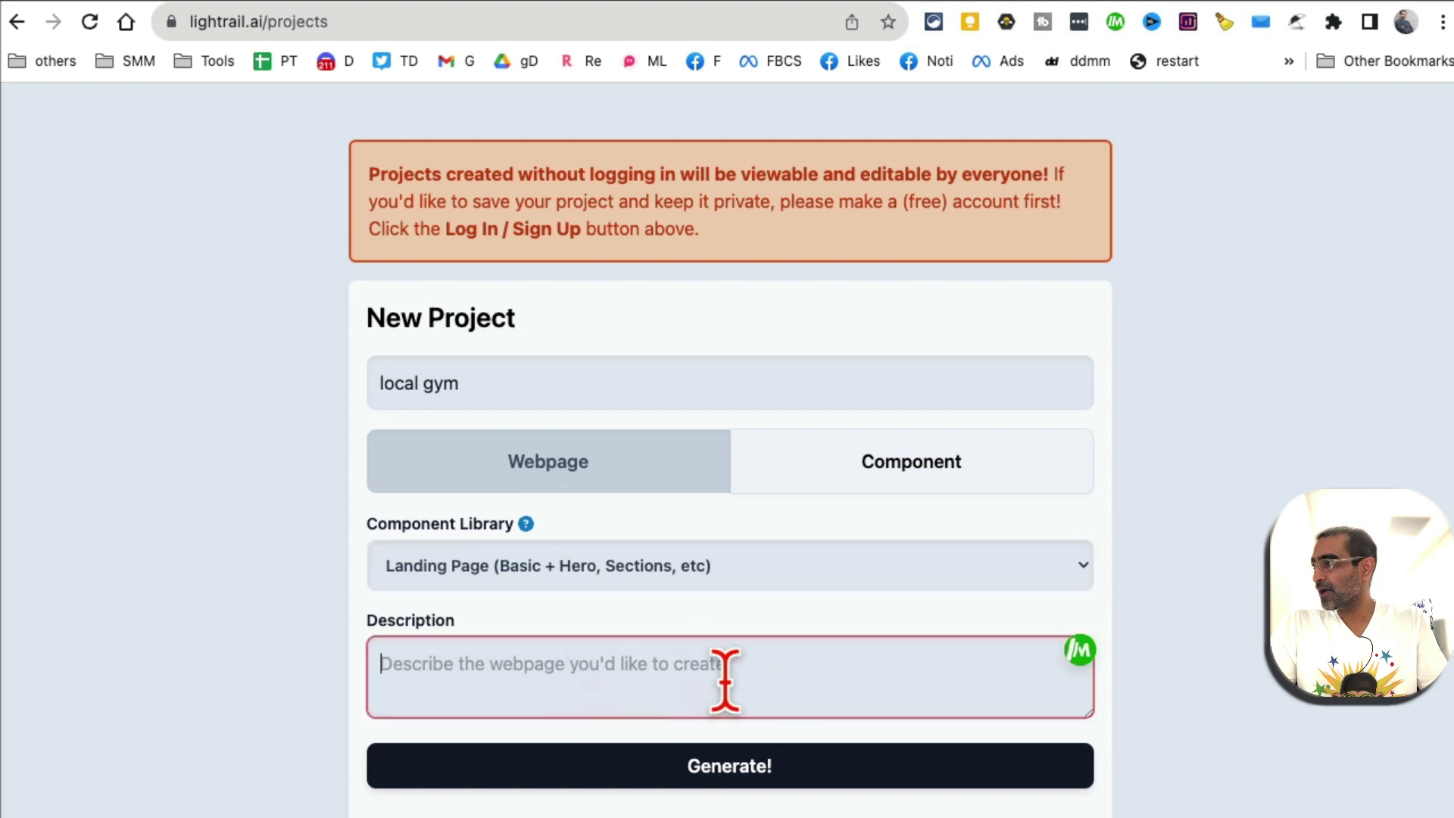
type("a local gym based in new york")
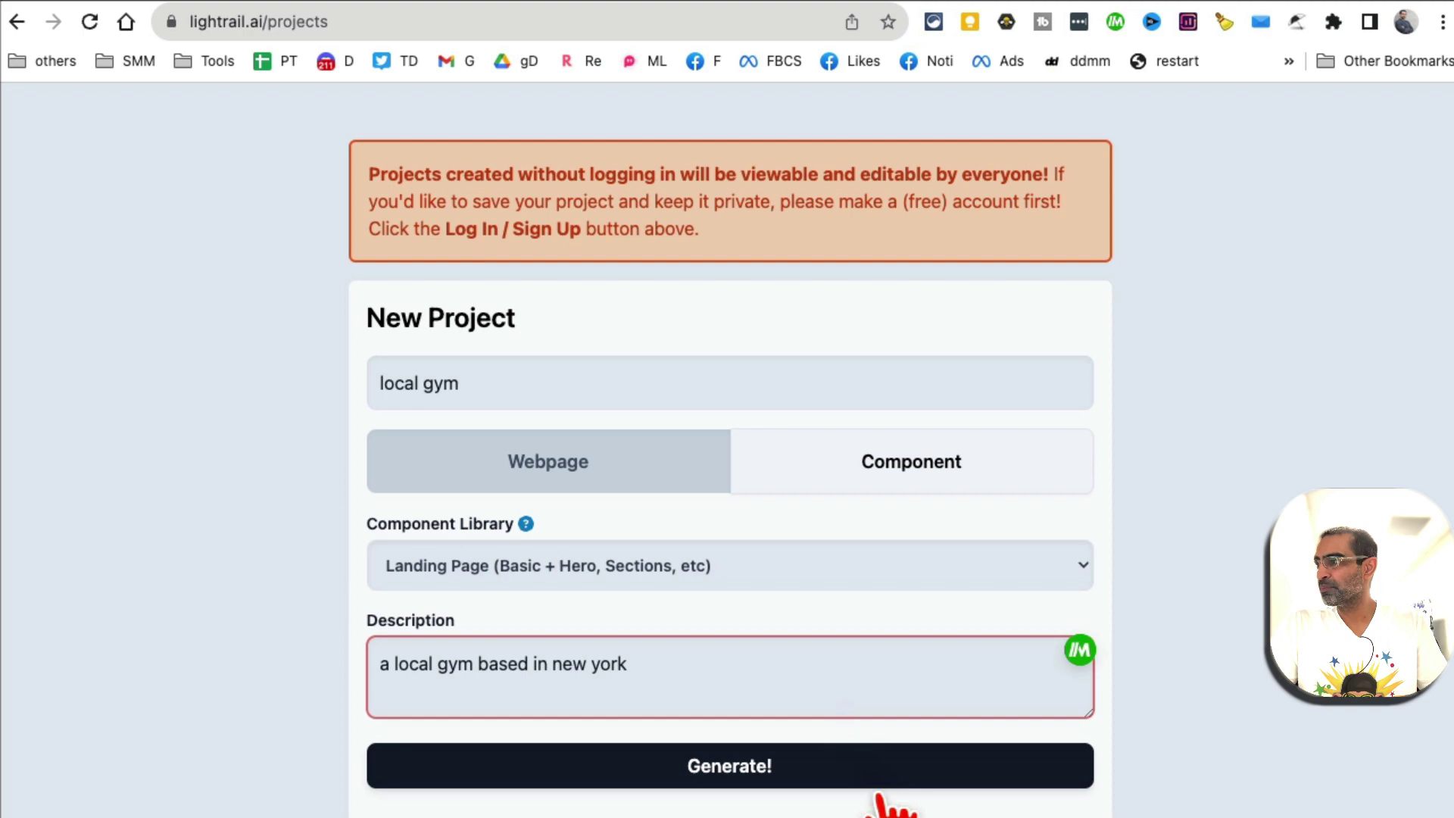
left_click(801, 795)
scroll(1037, 641, "down", 2)
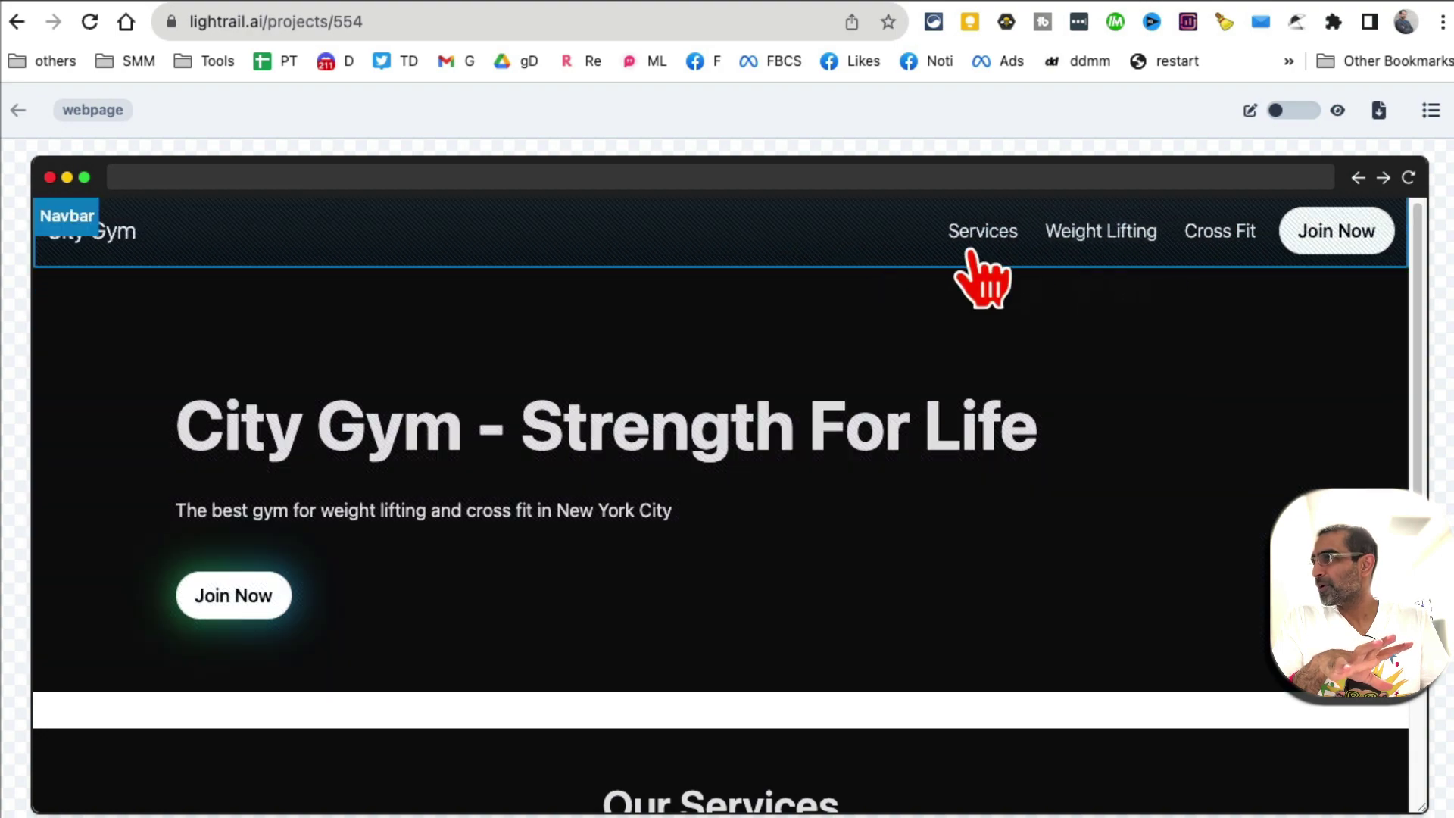
scroll(871, 470, "down", 5)
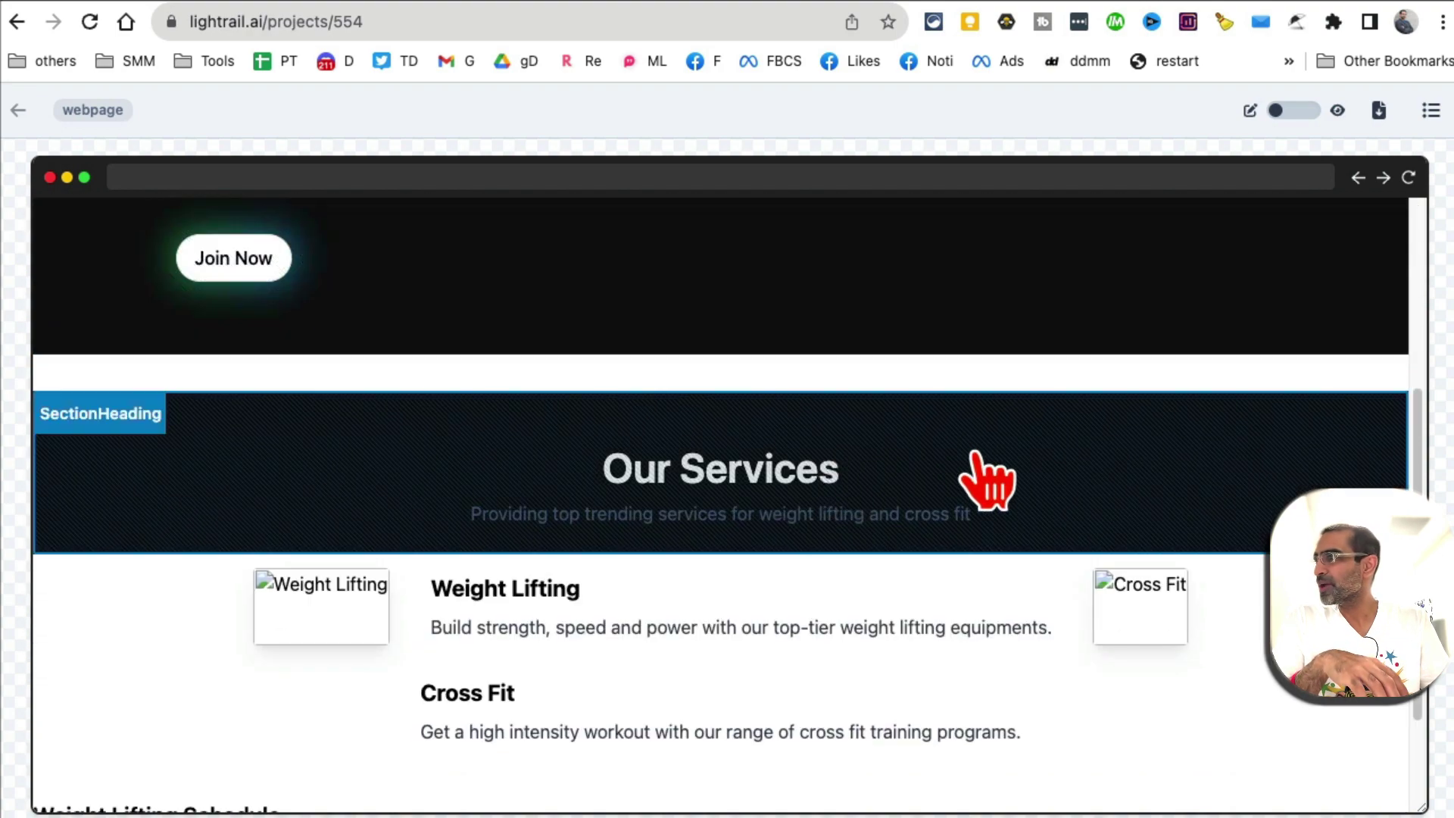
scroll(975, 386, "up", 5)
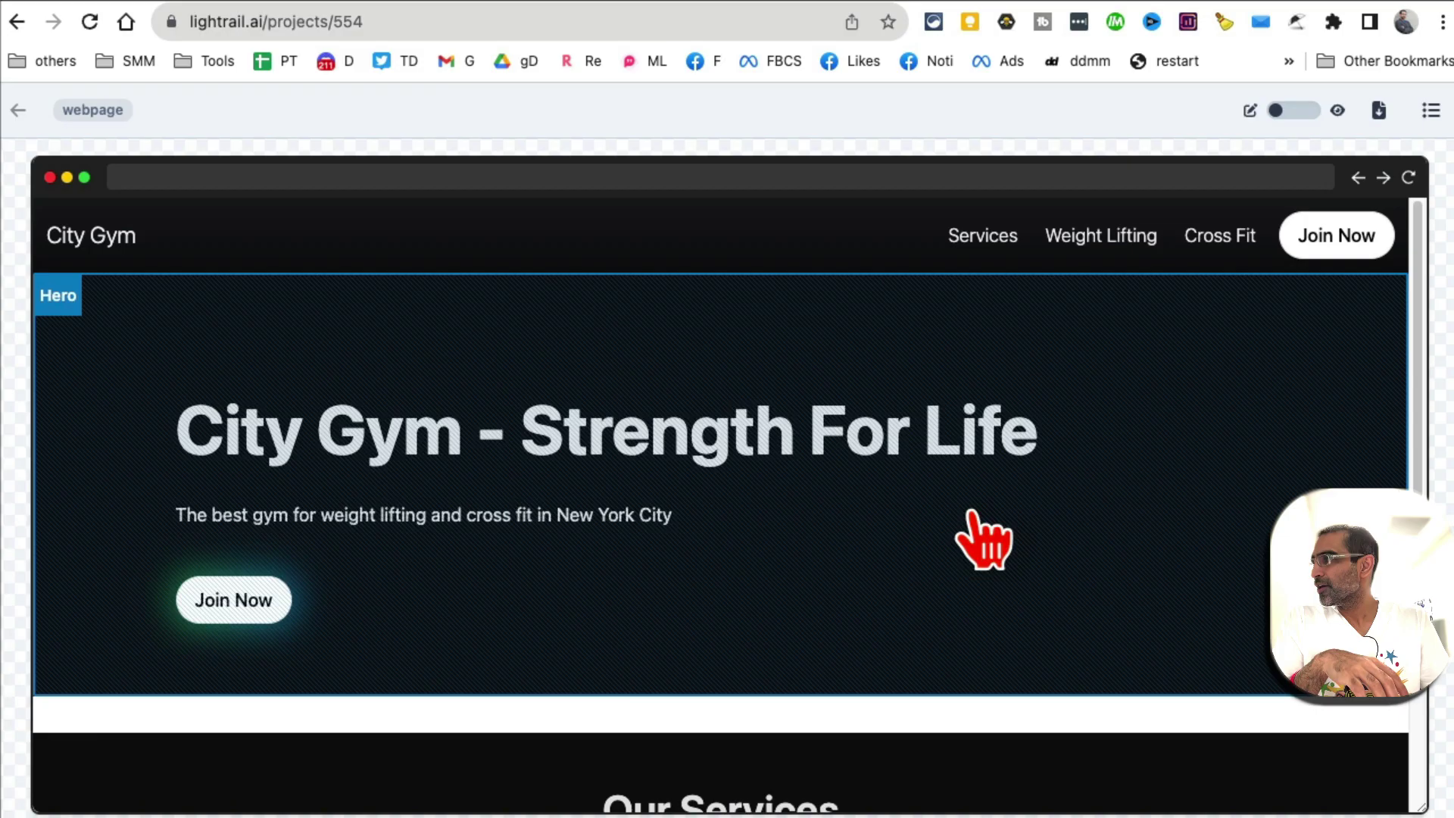
scroll(973, 530, "down", 3)
scroll(967, 630, "down", 4)
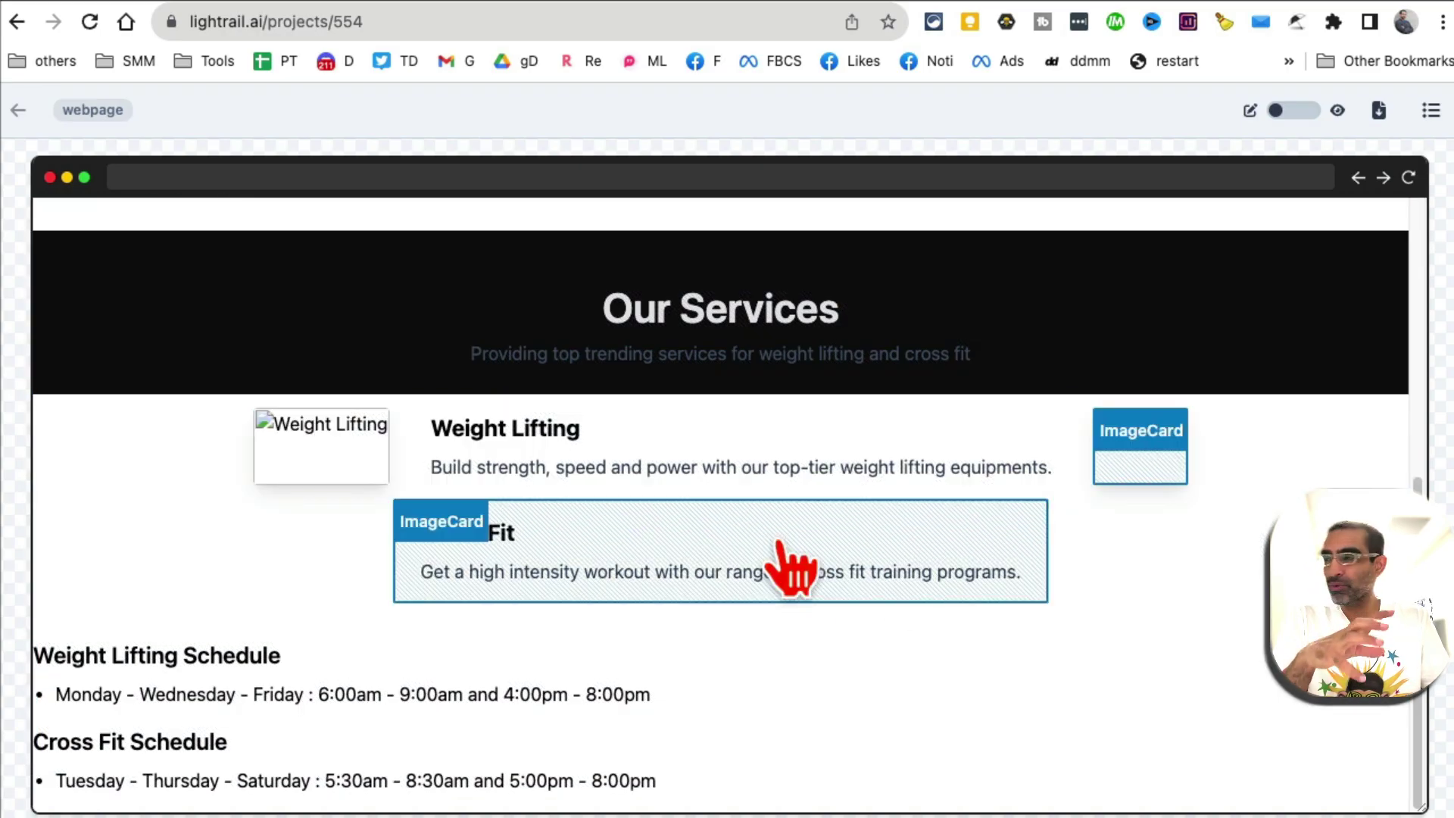
scroll(864, 530, "up", 5)
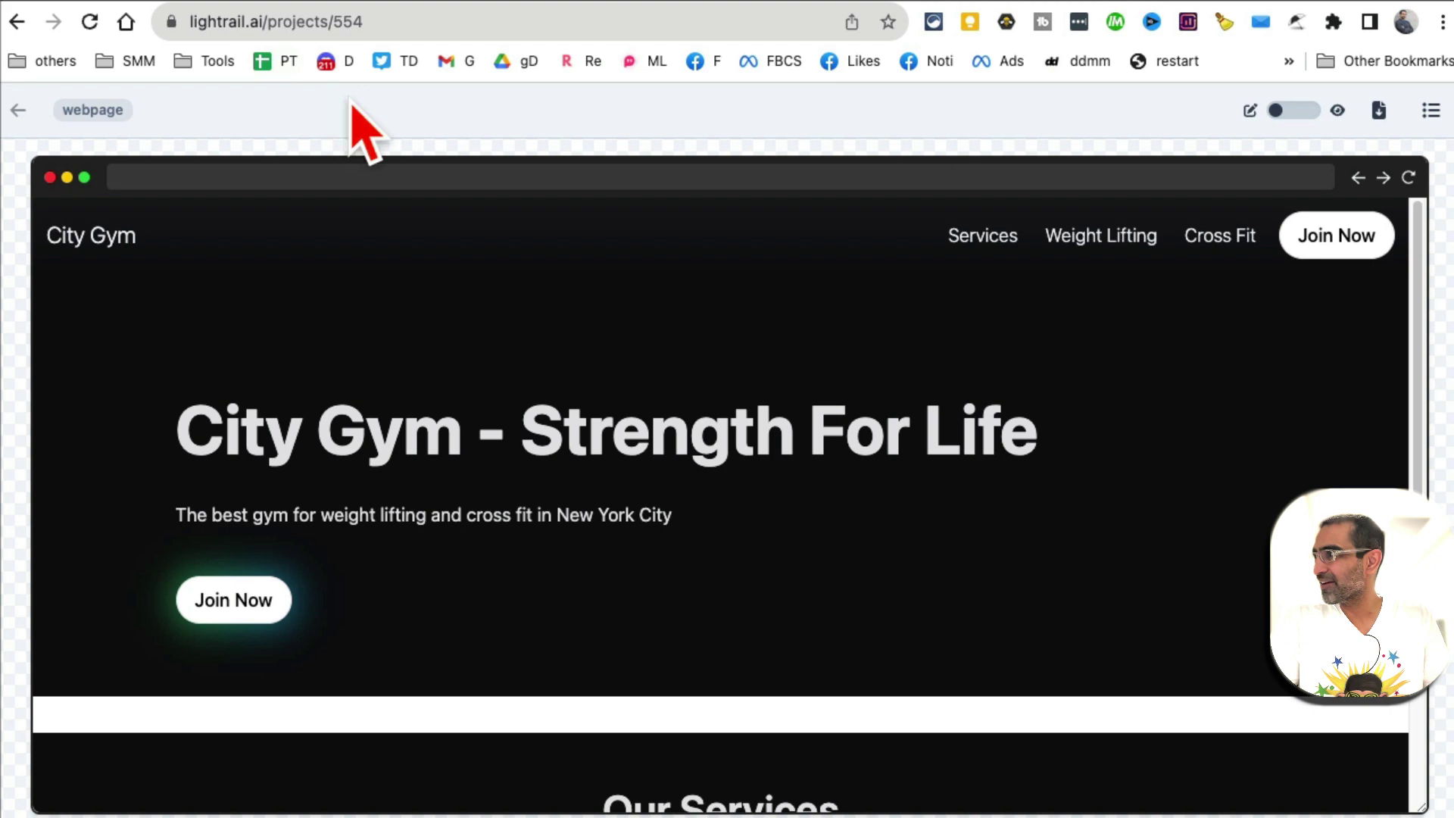
Switch to Bullet Points and start a topic search.
left_click(1004, 17)
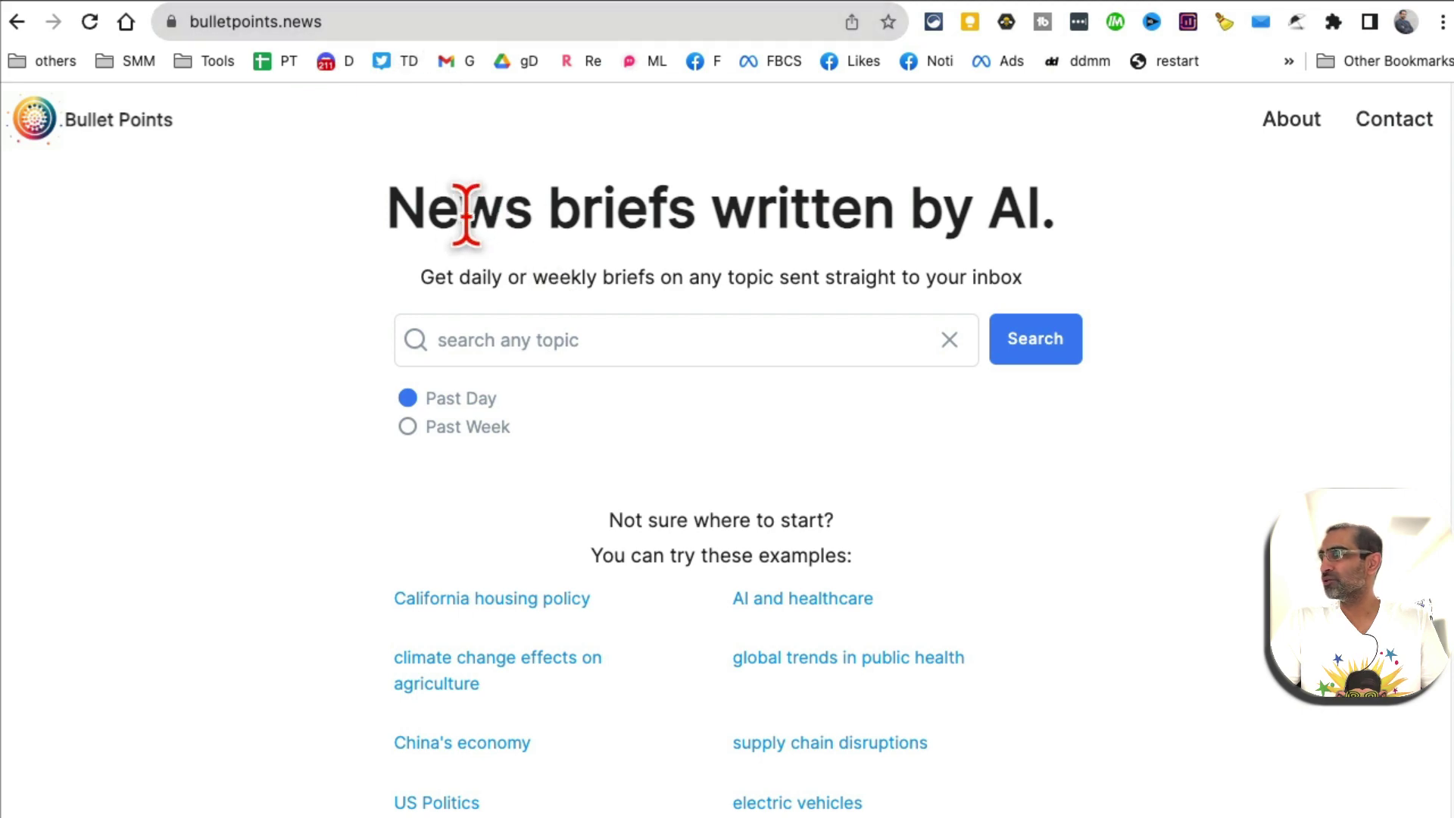
left_click_drag(429, 216, 975, 218)
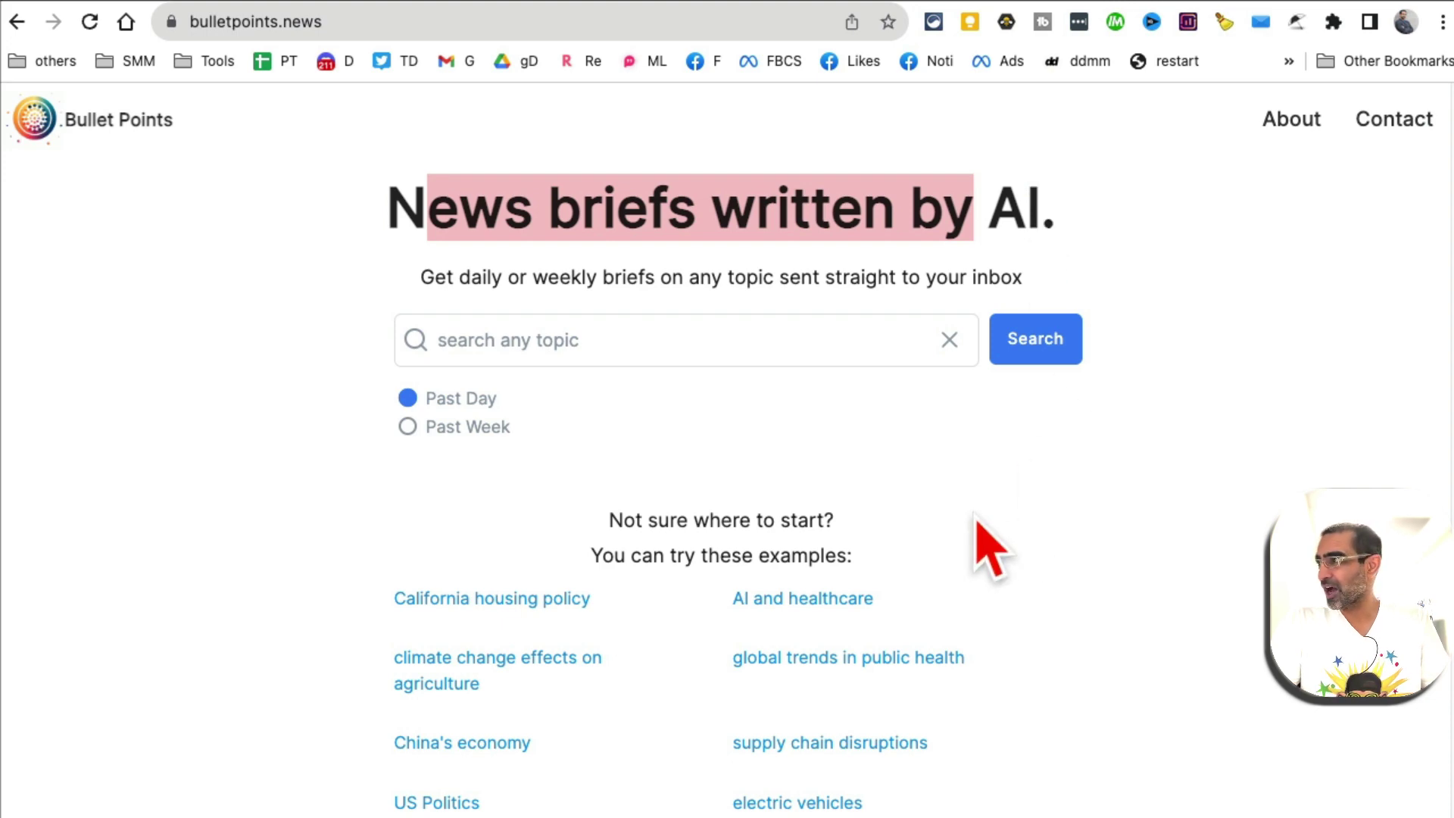
left_click(594, 338)
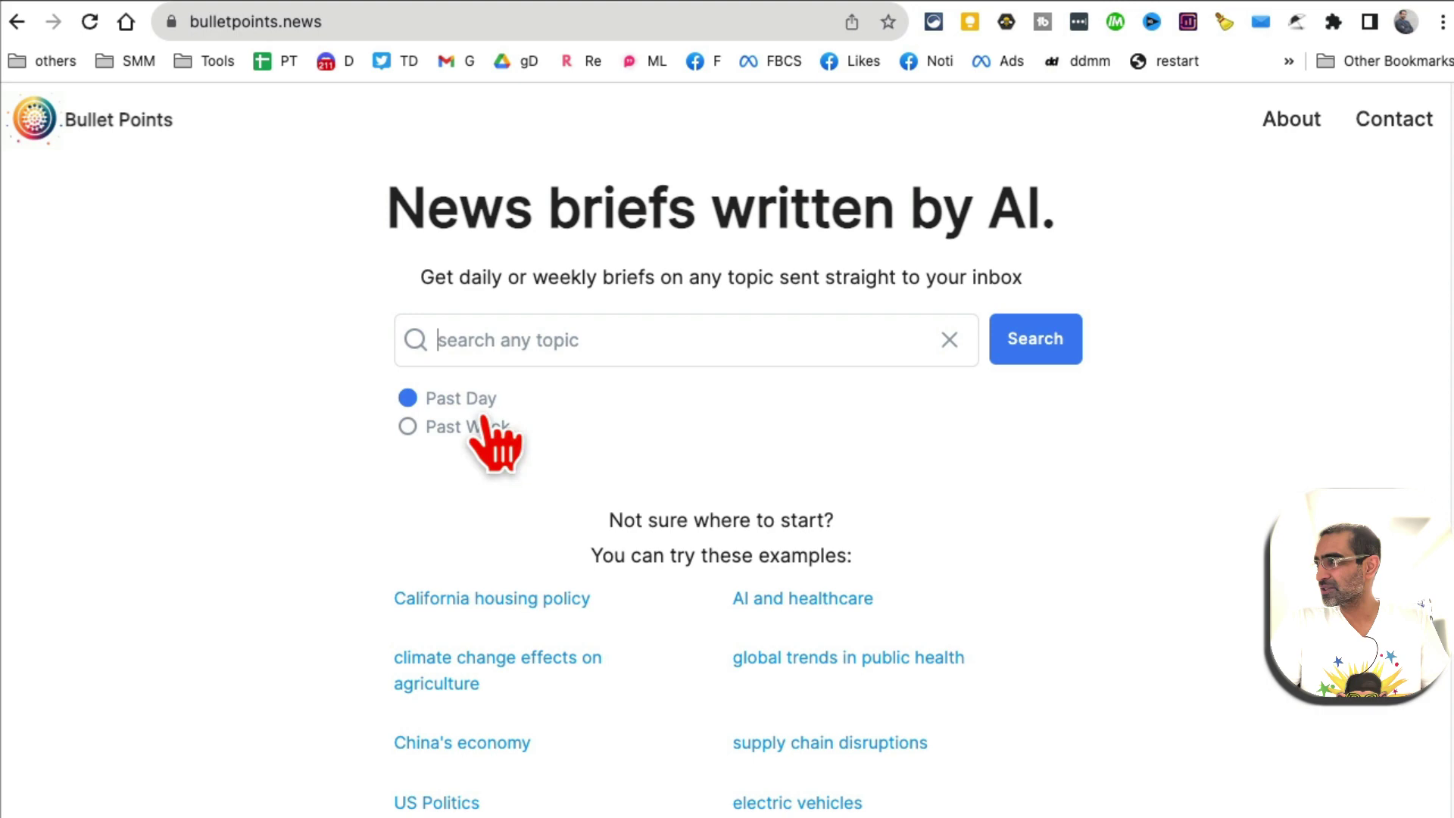
Get the past-day news brief for China's economy, browse it, and return home.
scroll(765, 378, "down", 2)
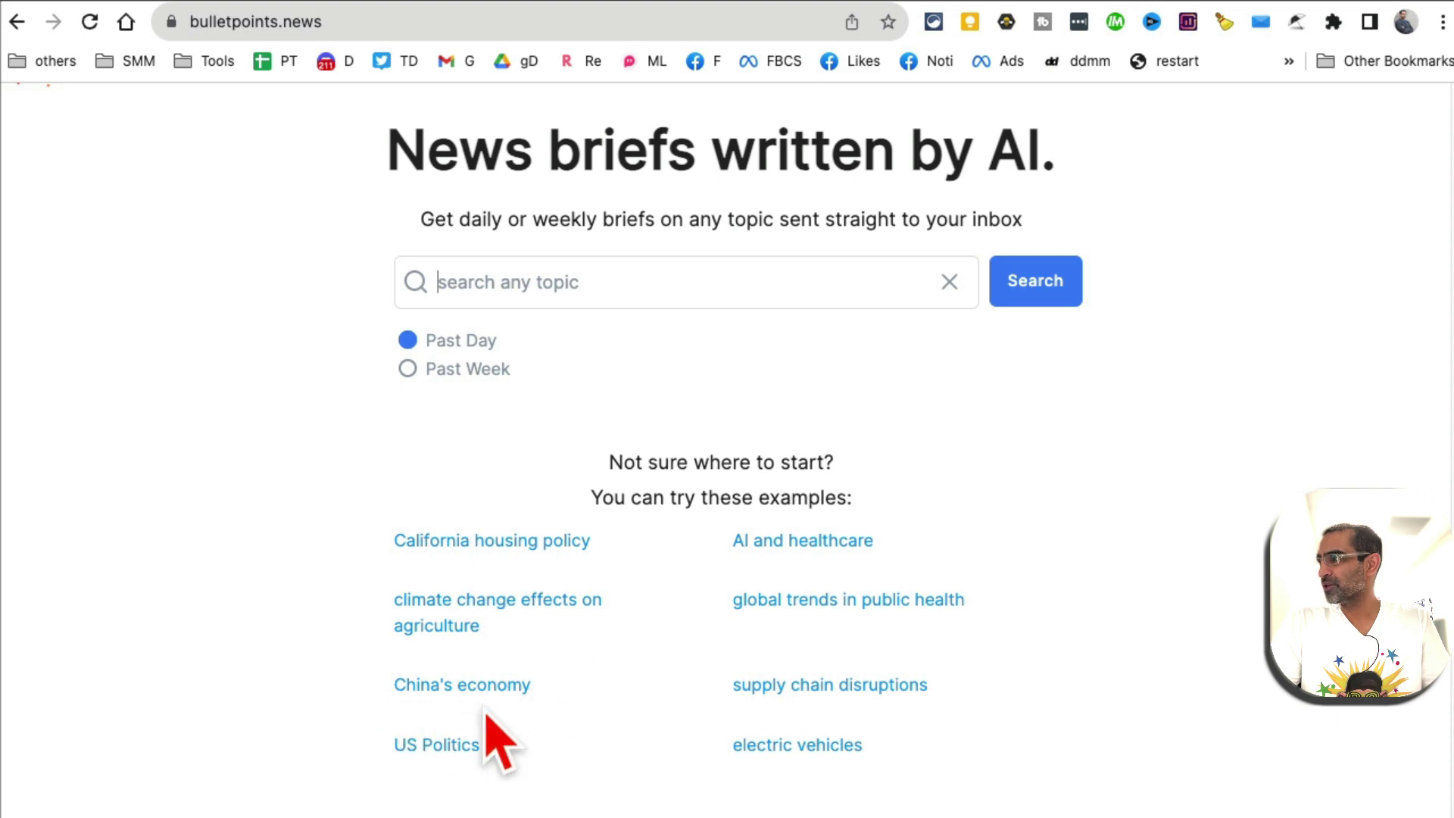
left_click(459, 685)
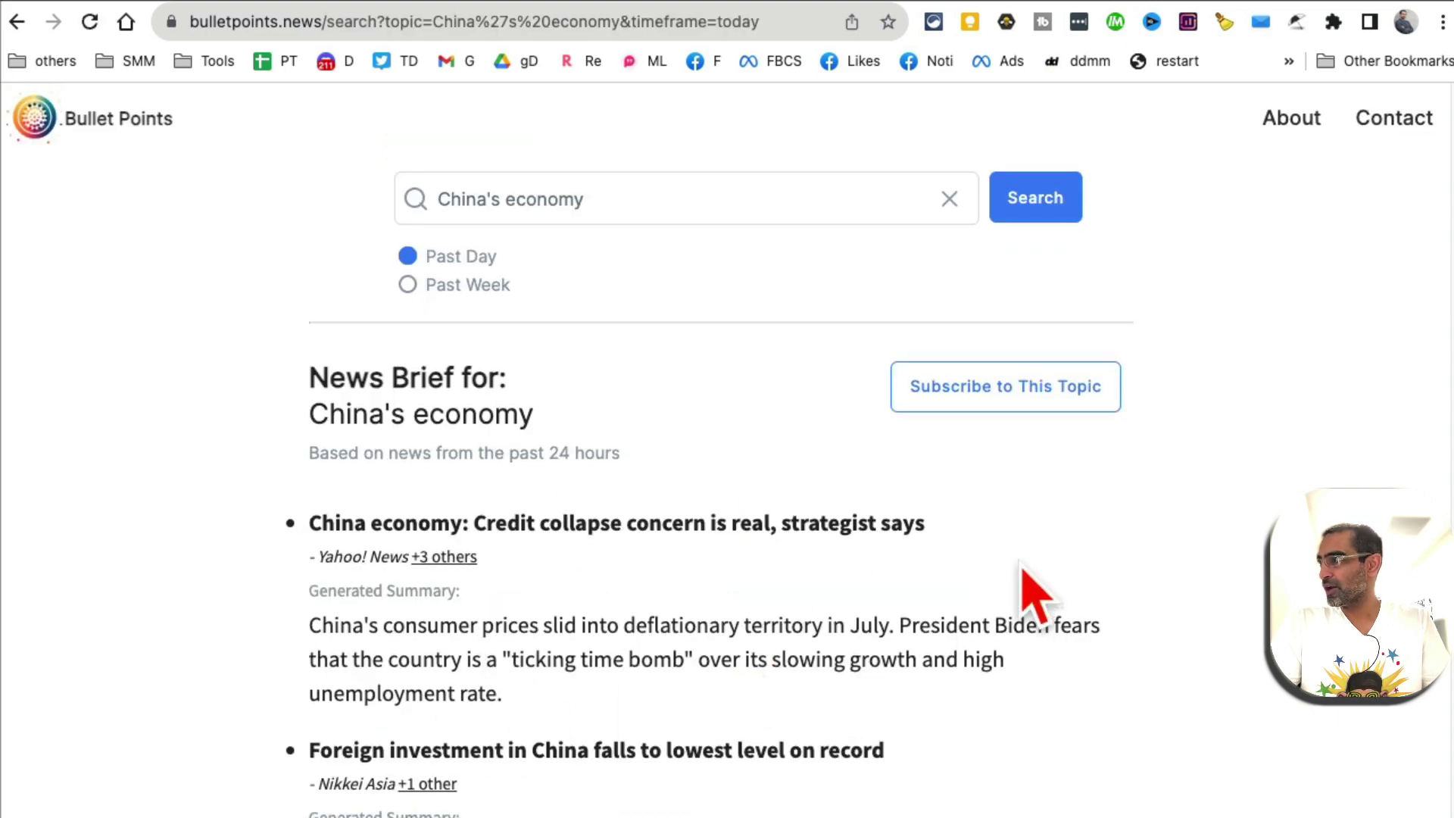
scroll(985, 546, "down", 5)
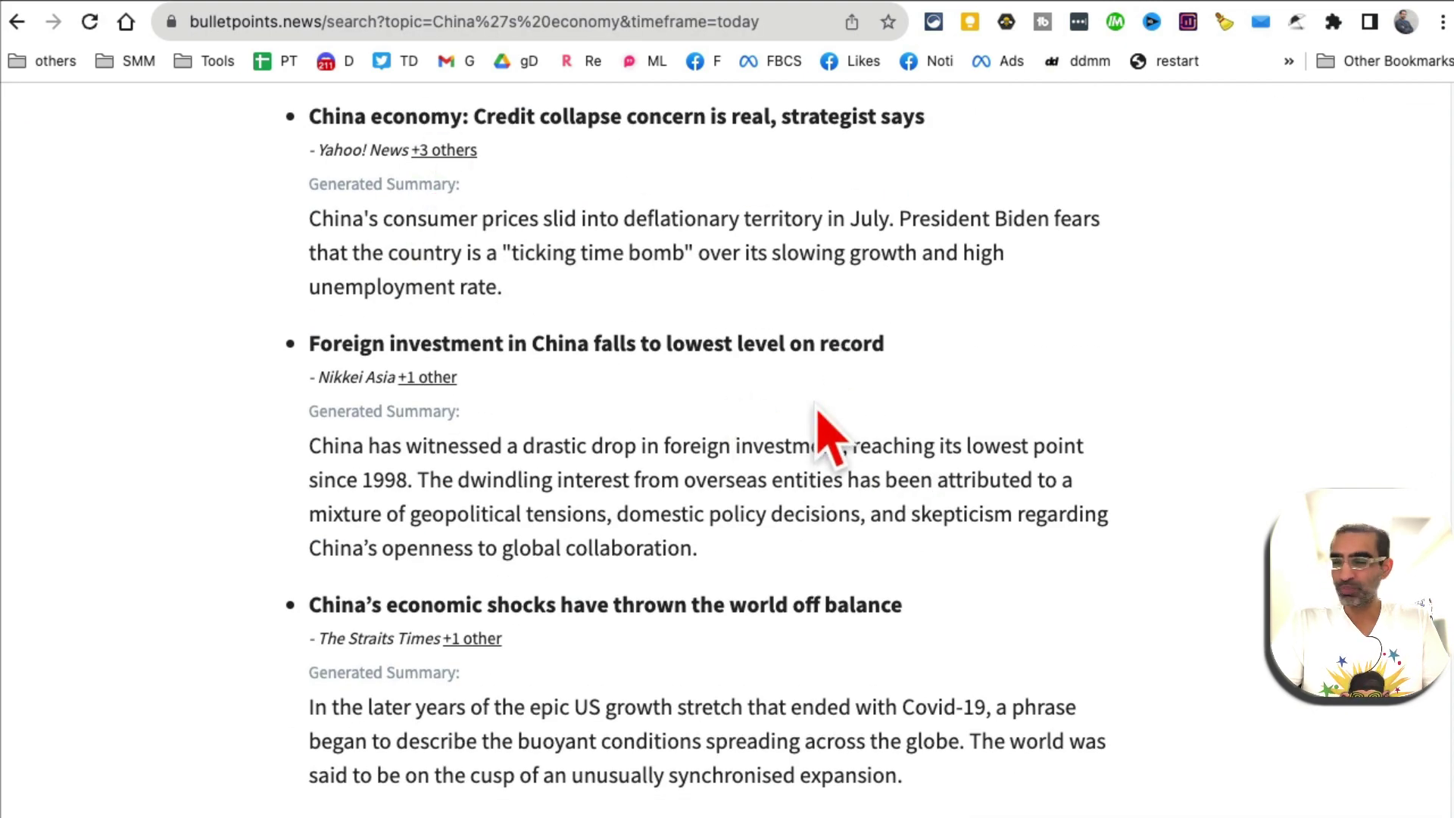
scroll(1121, 470, "down", 9)
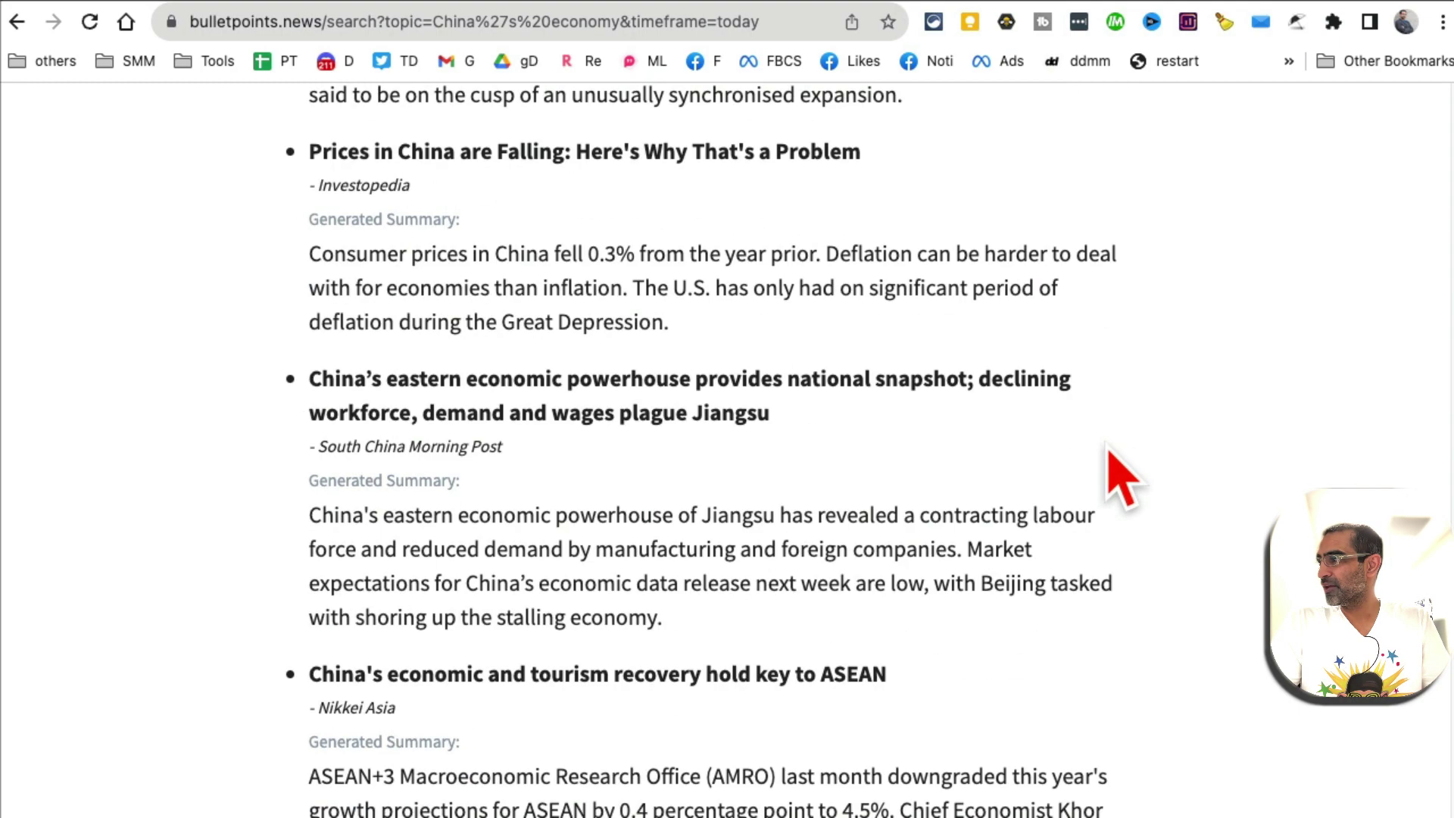
scroll(1121, 477, "down", 9)
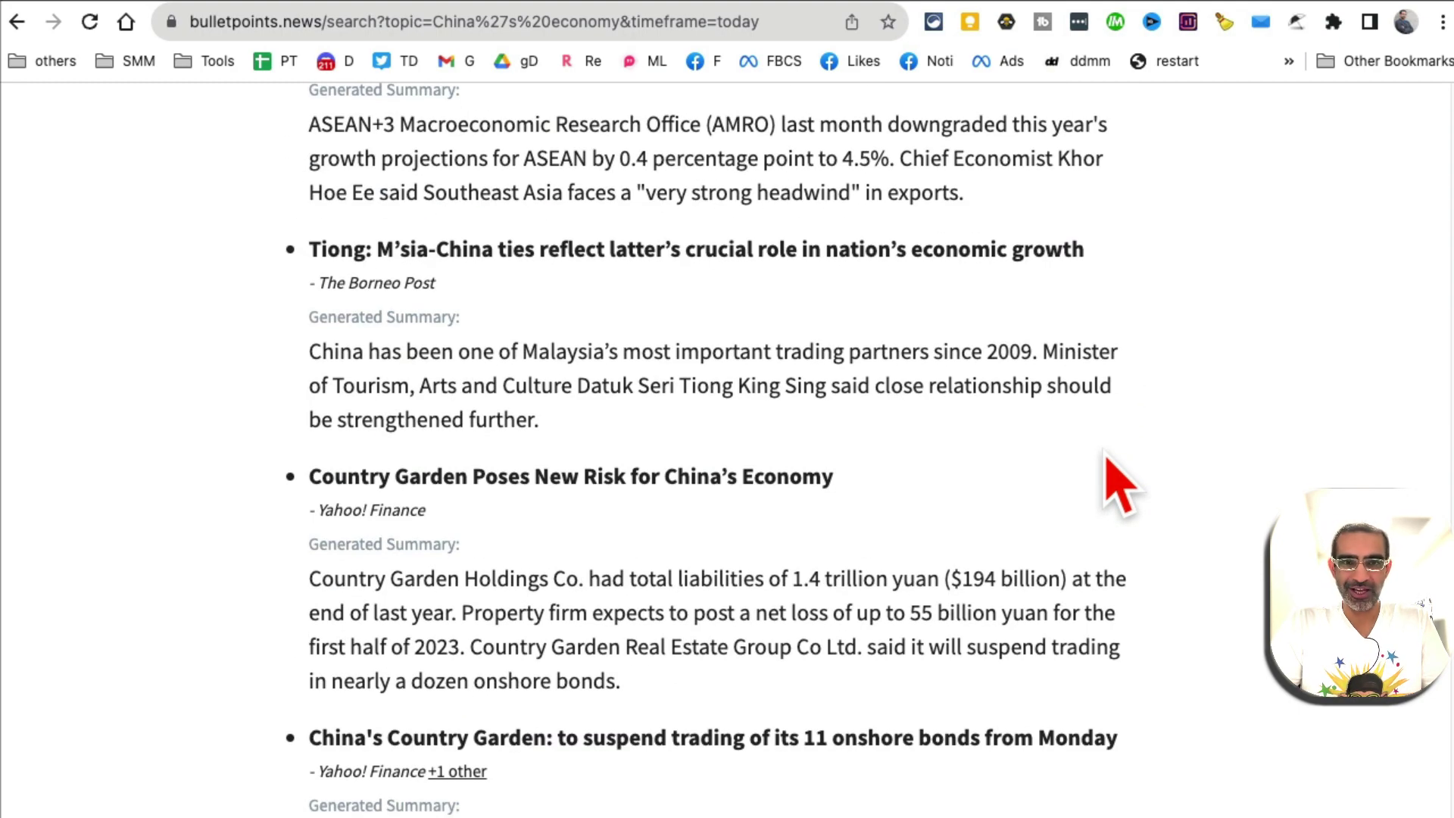
scroll(1120, 485, "up", 20)
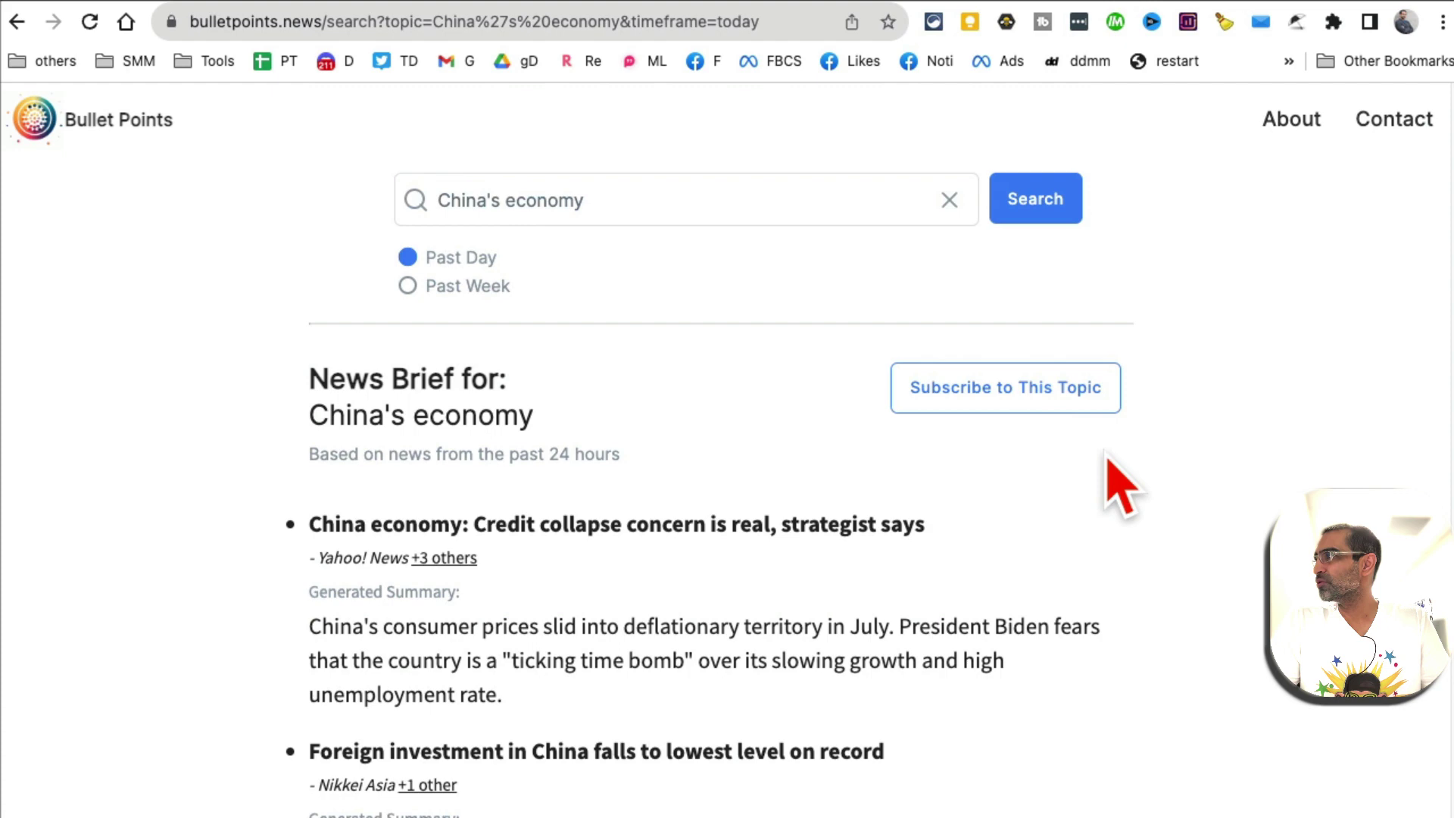
left_click(155, 122)
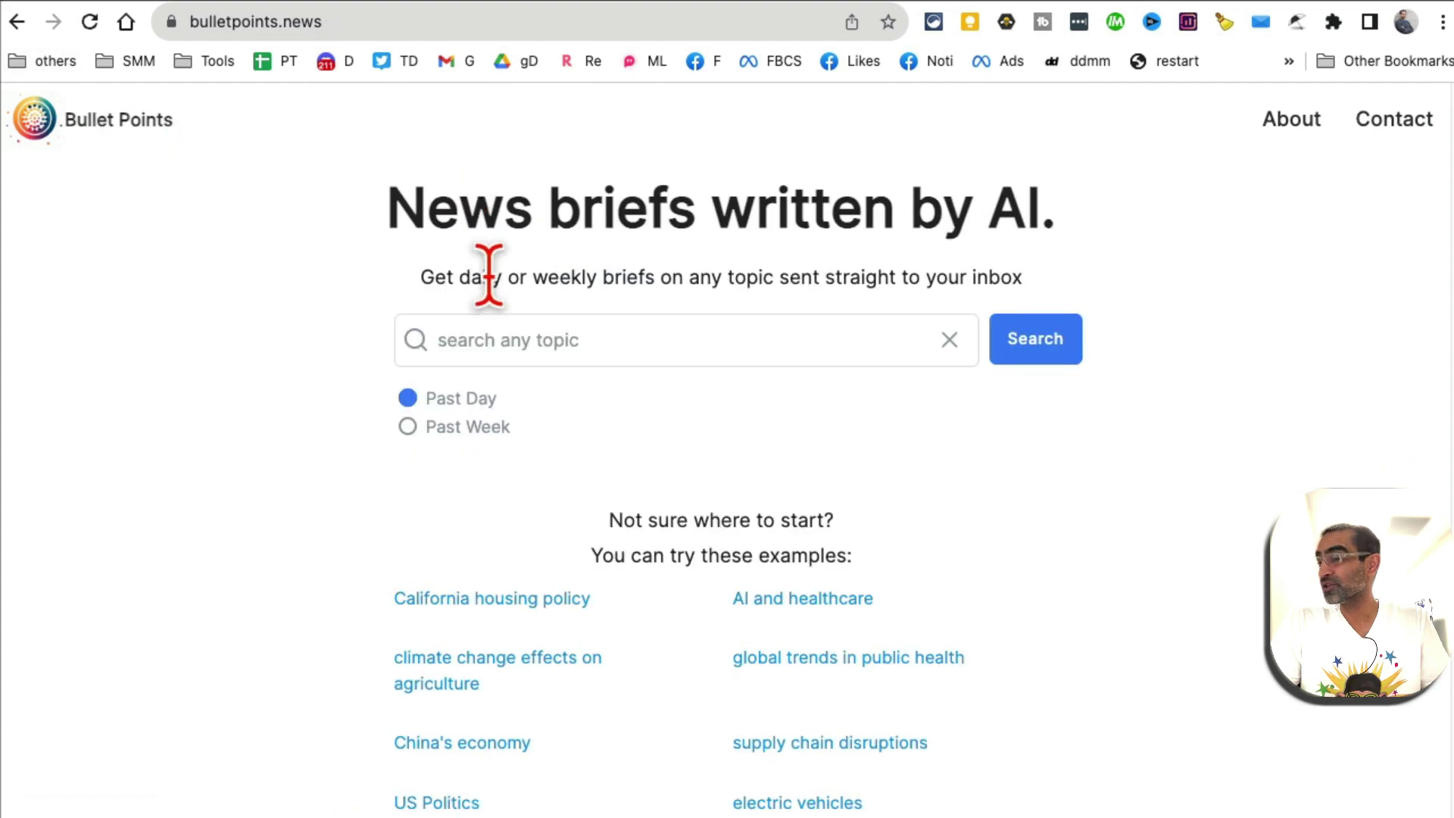
left_click(1083, 3)
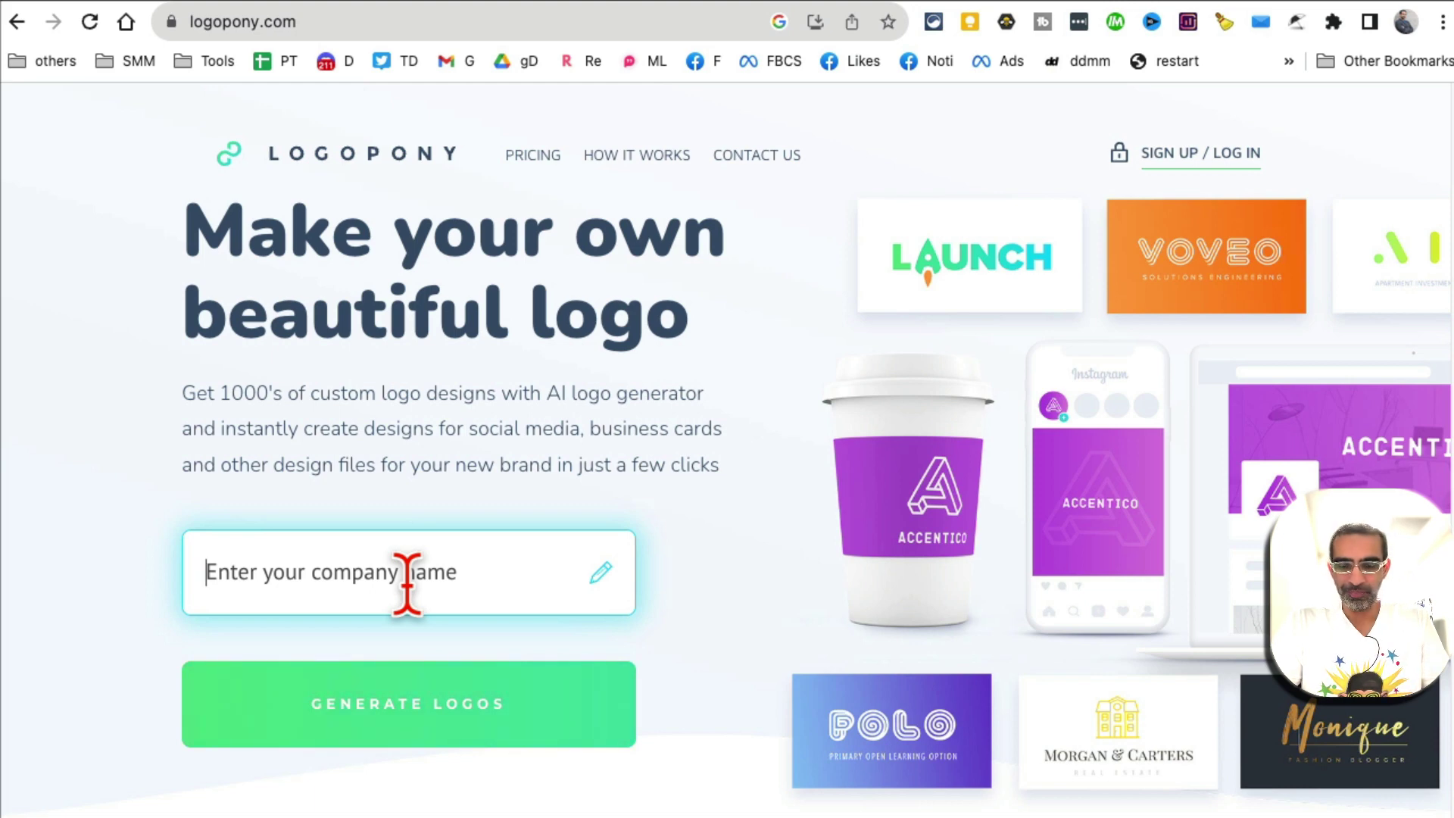
Enter 'am digital media' as the company name and start generating logos.
left_click(458, 570)
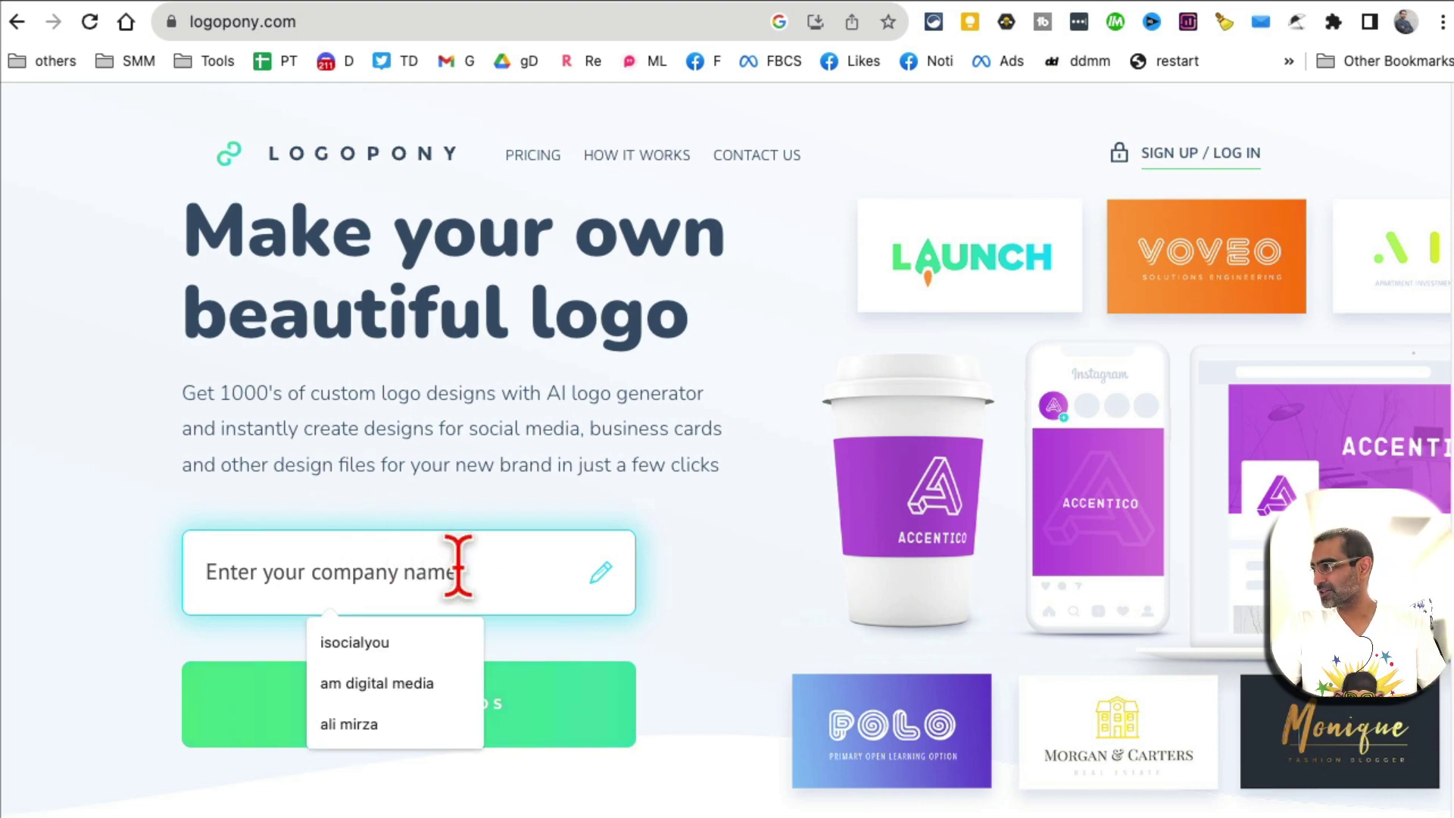
left_click(406, 686)
left_click(382, 712)
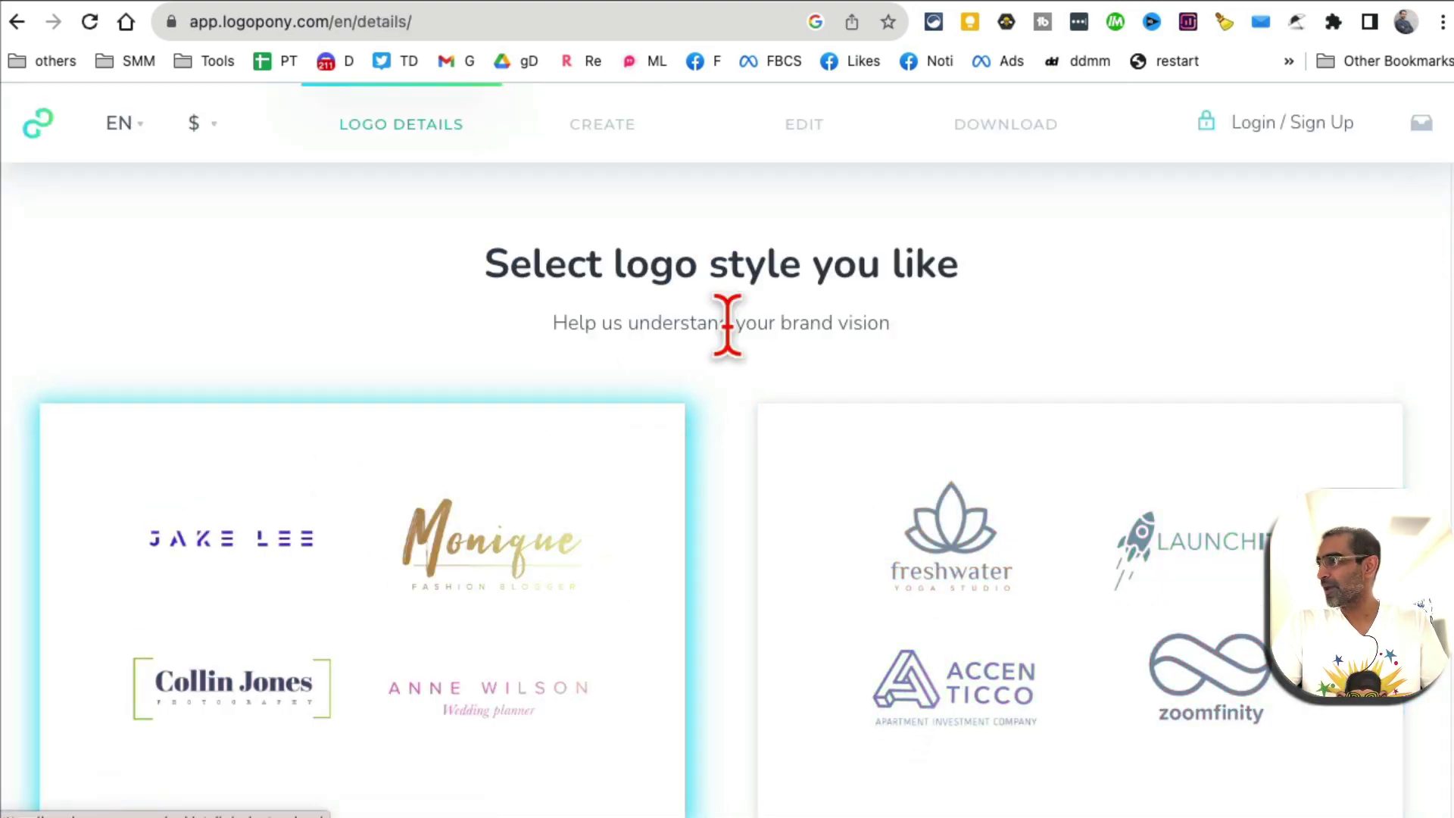
Choose business branding style, the block icon and pink gradient, then create logos without a slogan.
scroll(1023, 510, "down", 3)
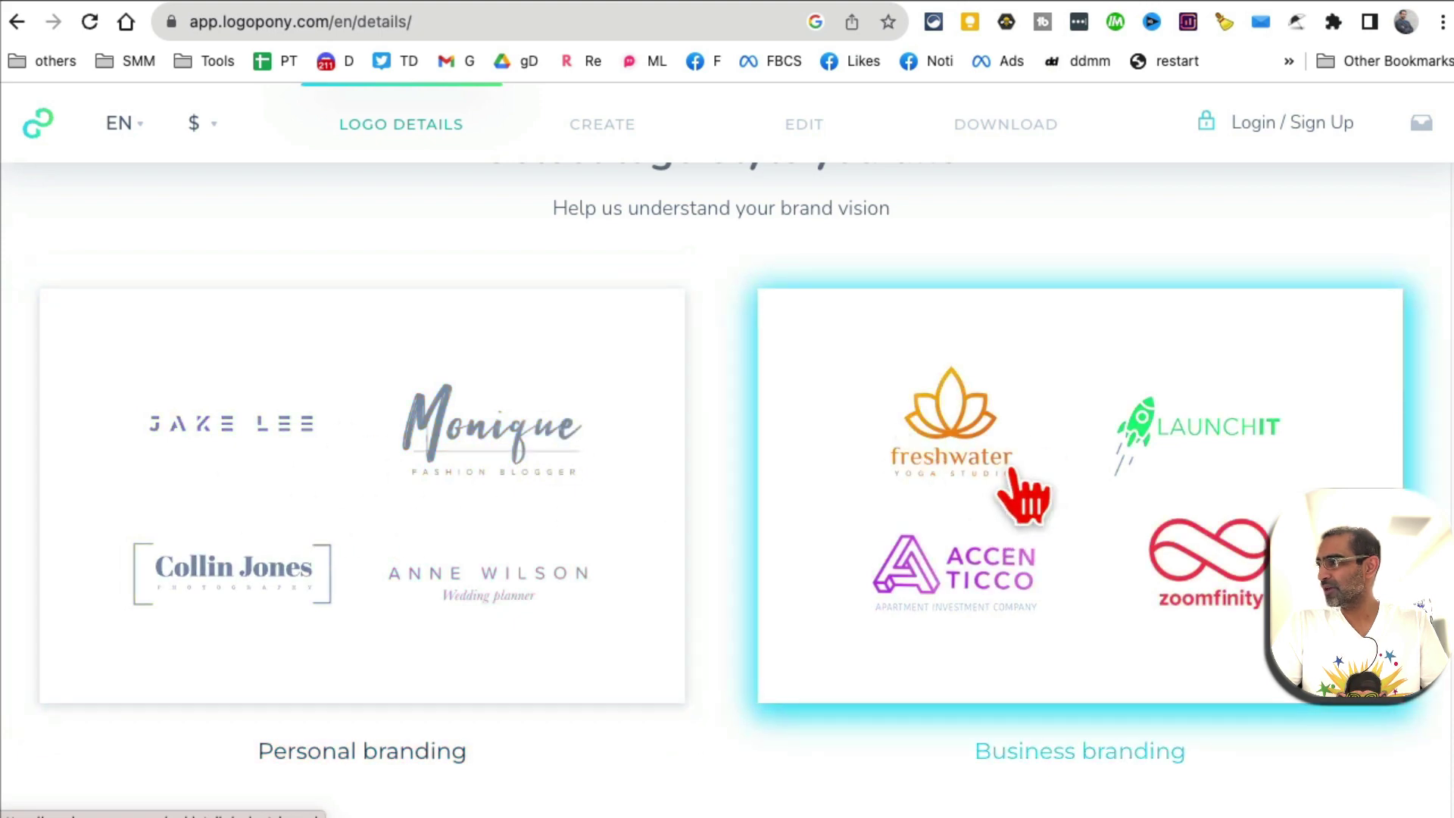
left_click(1000, 496)
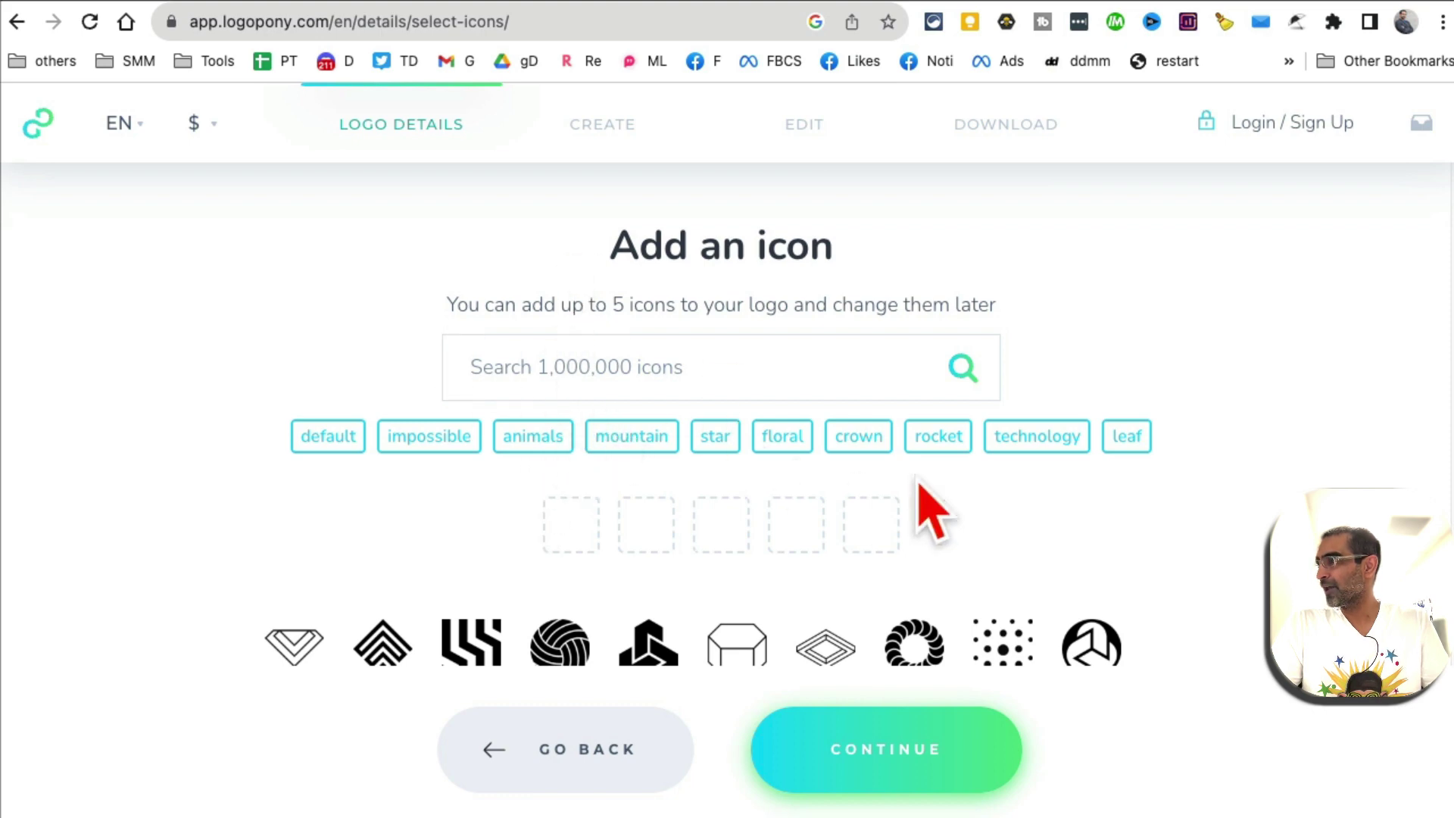
scroll(520, 575, "down", 8)
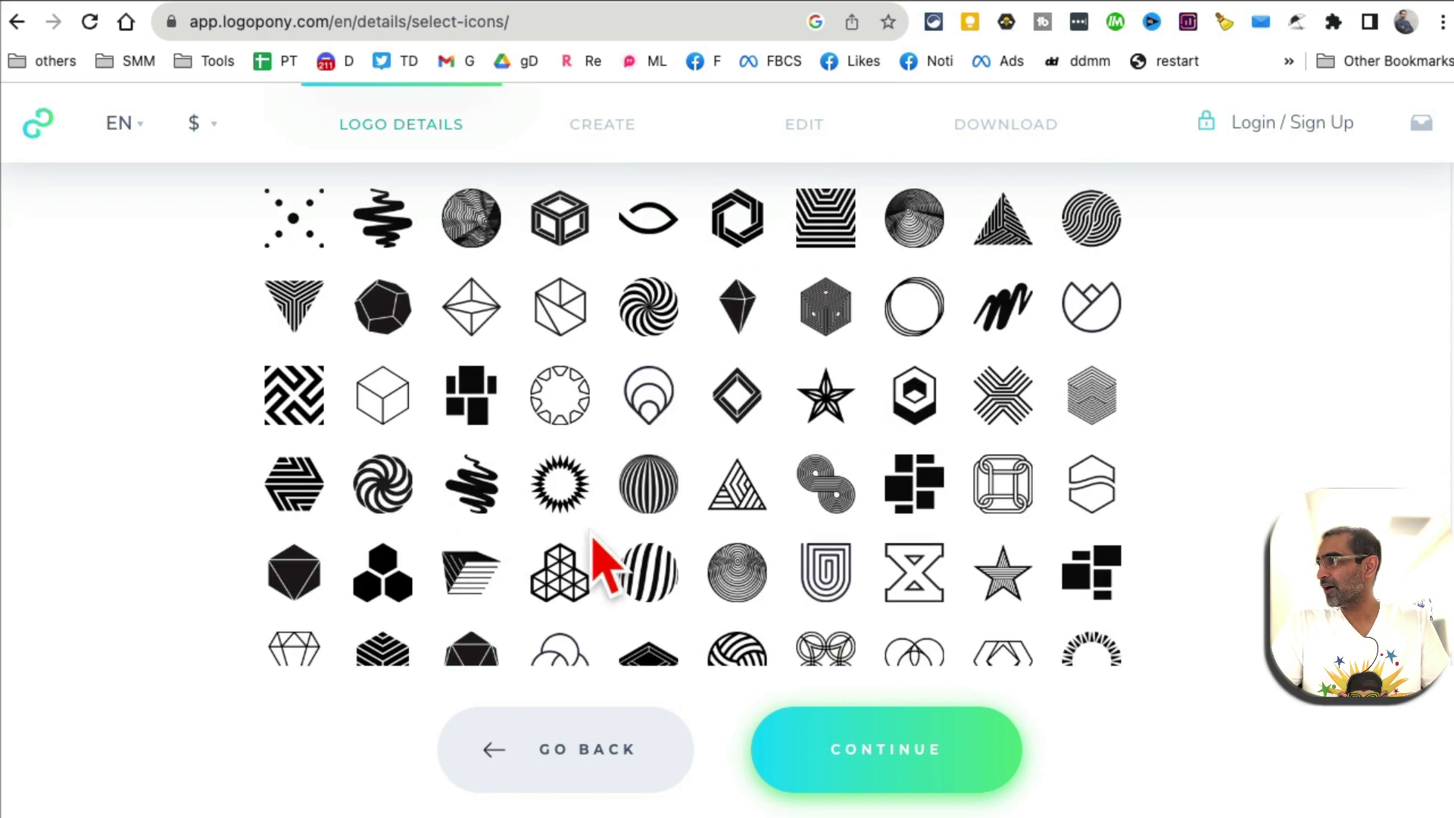
scroll(560, 500, "up", 1)
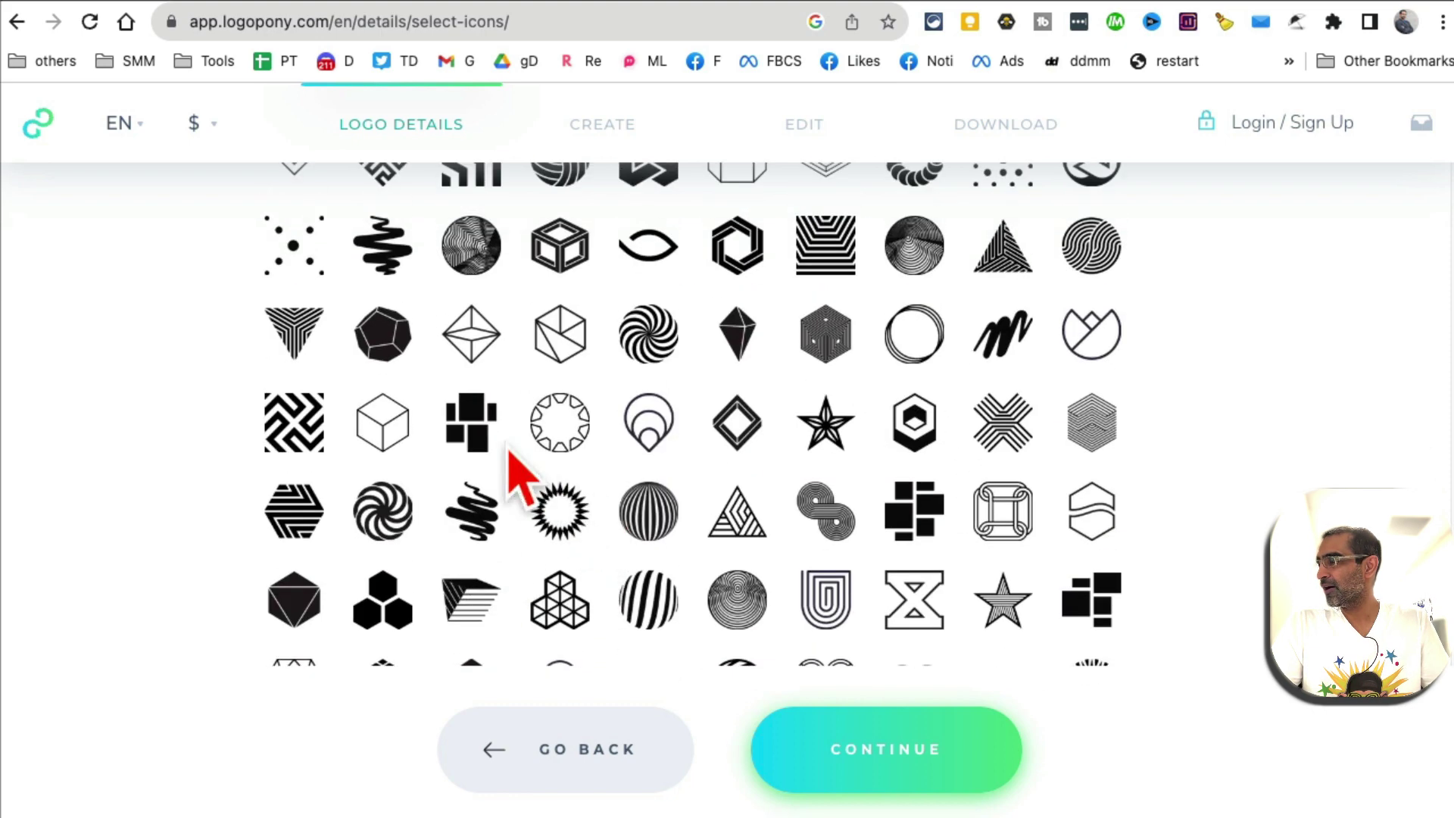
left_click(840, 750)
left_click(720, 435)
left_click(845, 758)
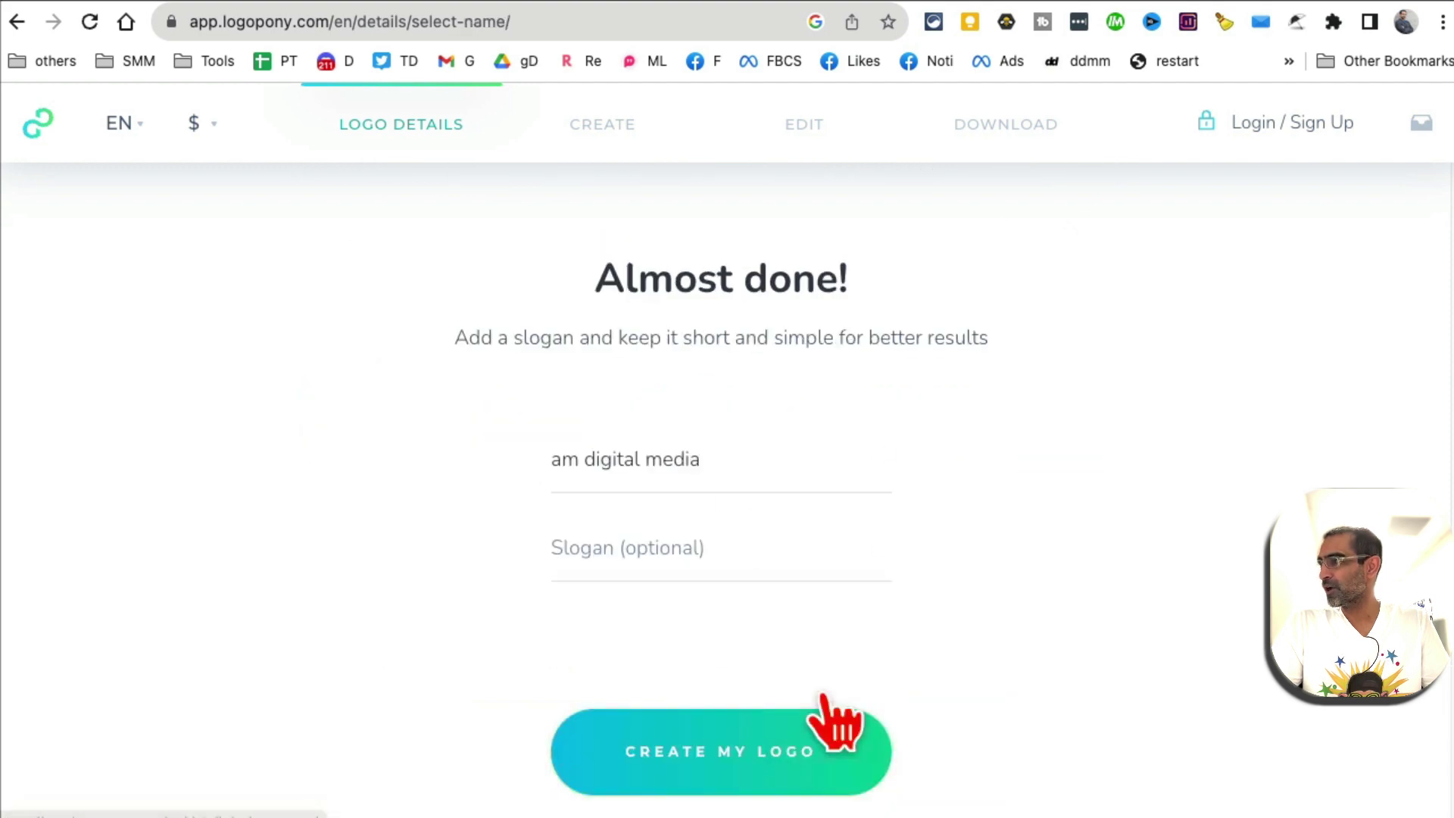
left_click(695, 758)
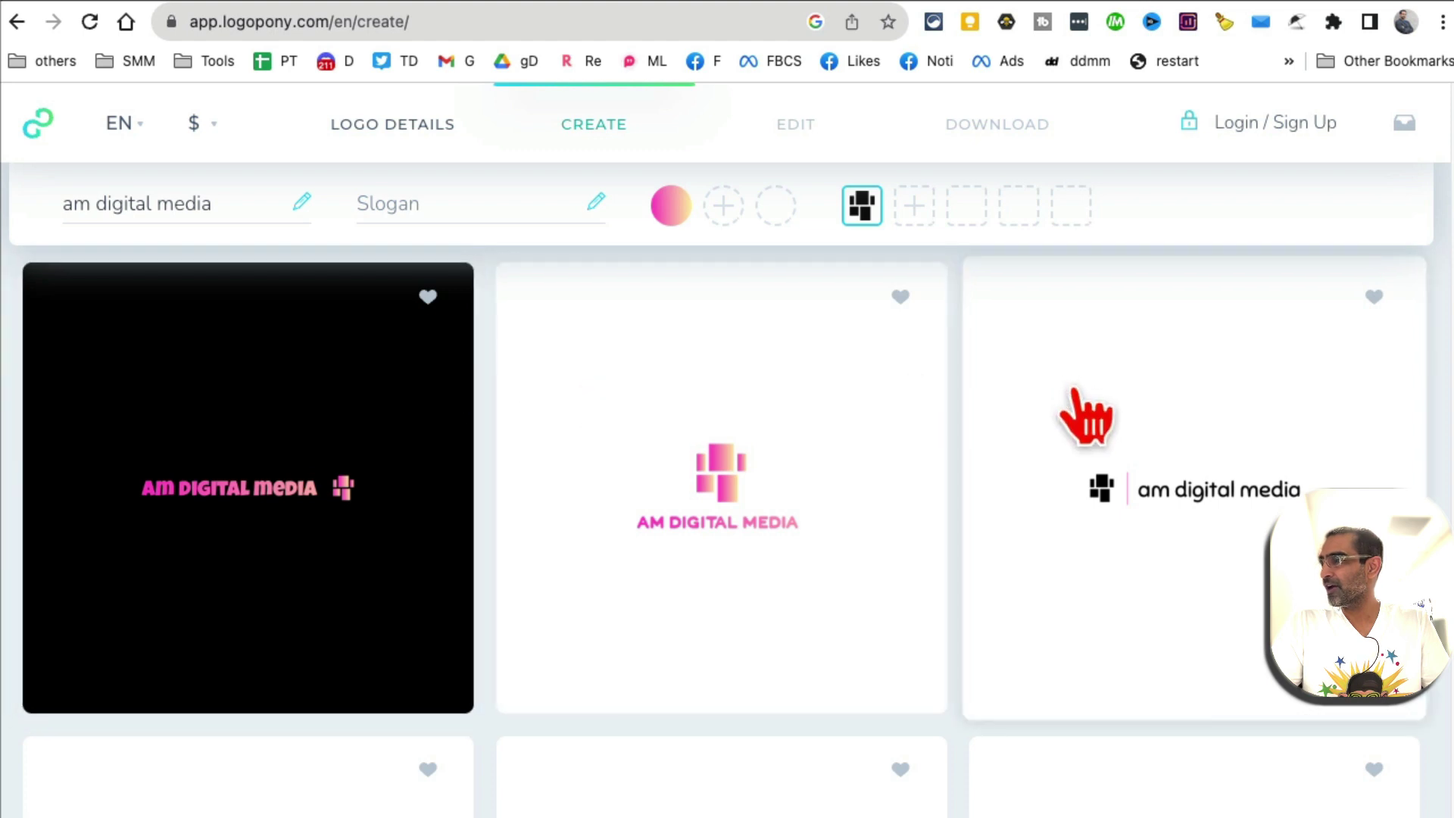
Scroll through the am digital media logo previews, then return to the logo style selection.
scroll(1008, 417, "down", 2)
scroll(992, 430, "down", 4)
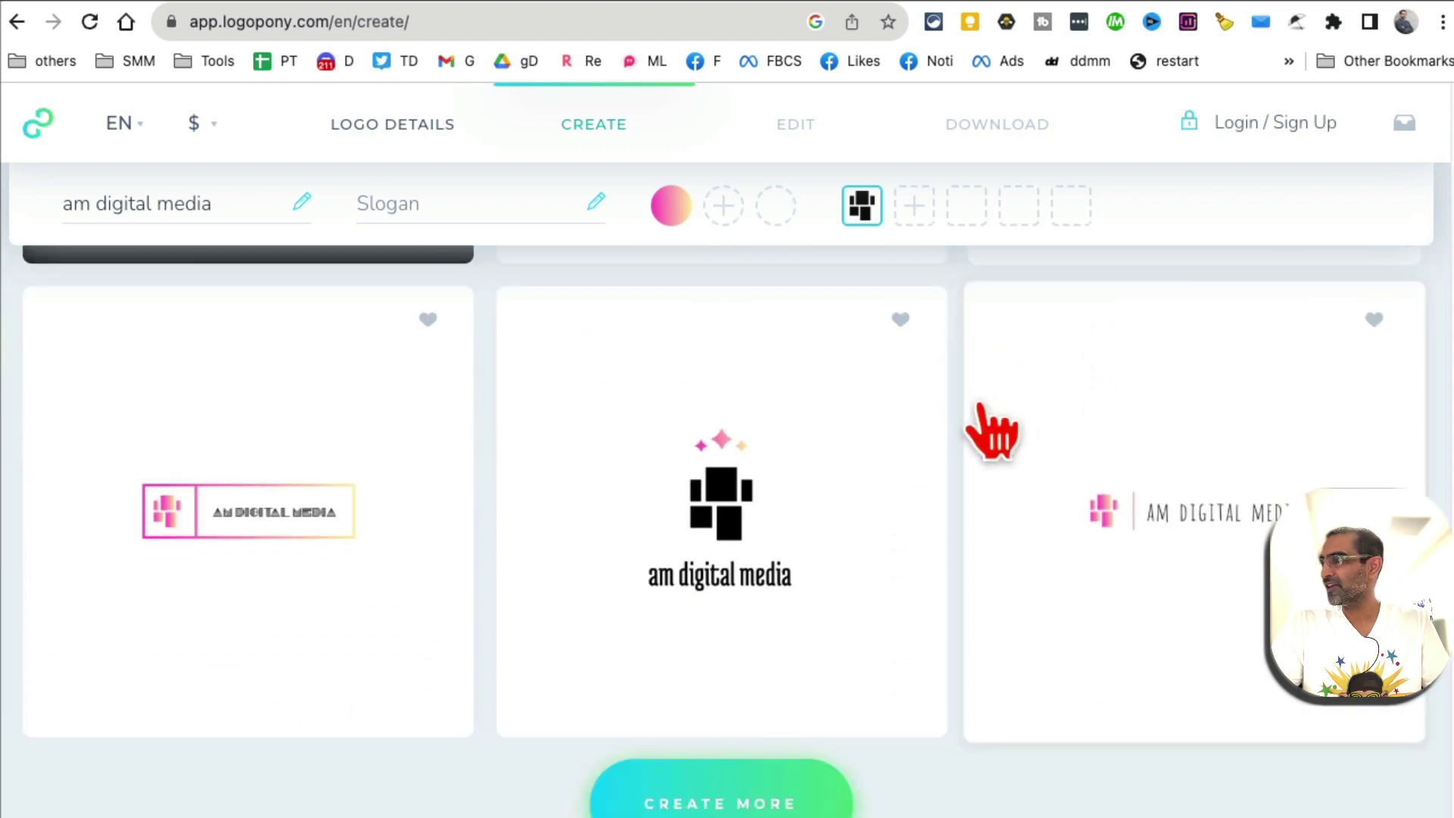
scroll(988, 432, "up", 6)
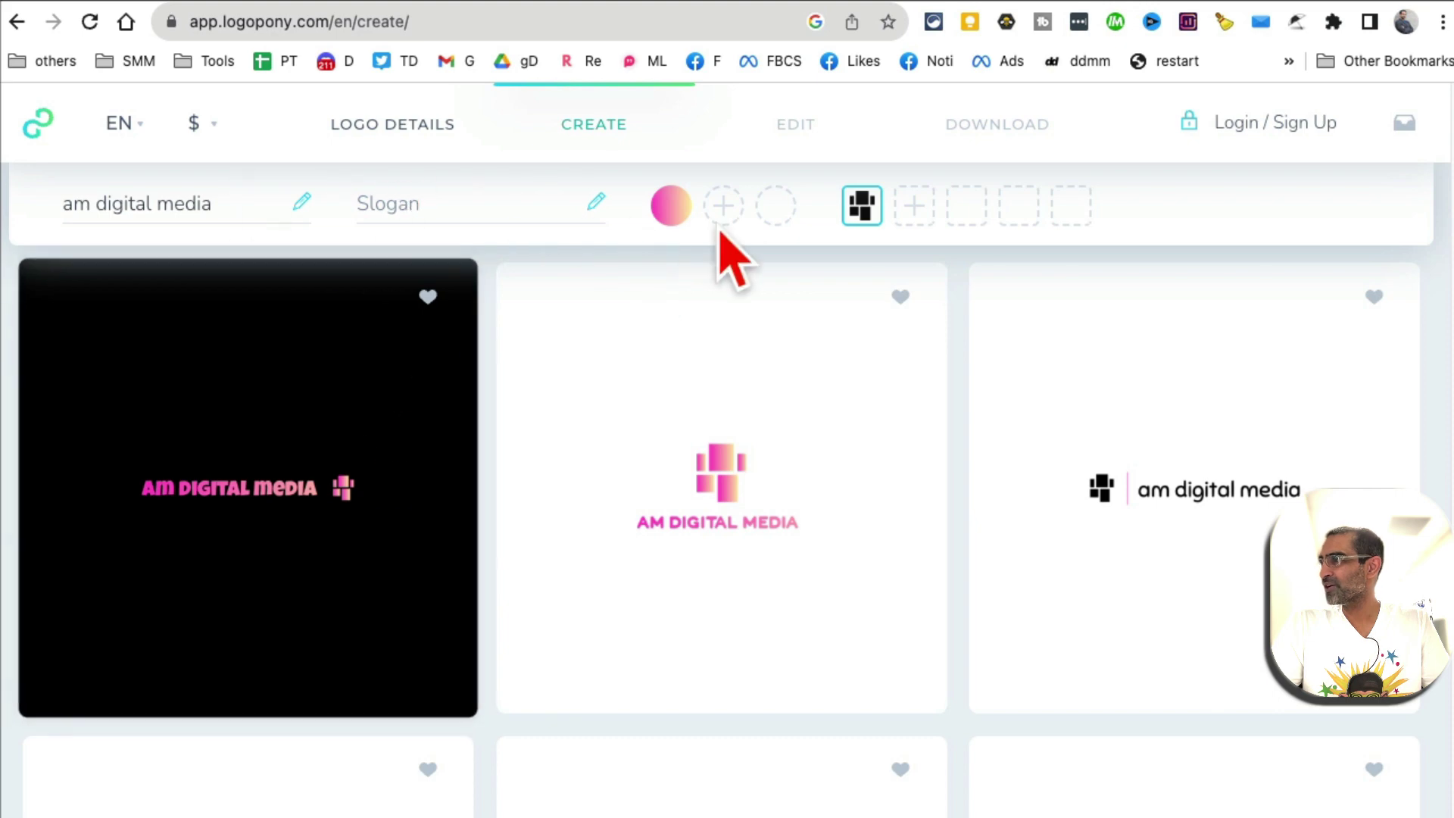
scroll(833, 542, "down", 6)
scroll(818, 540, "up", 5)
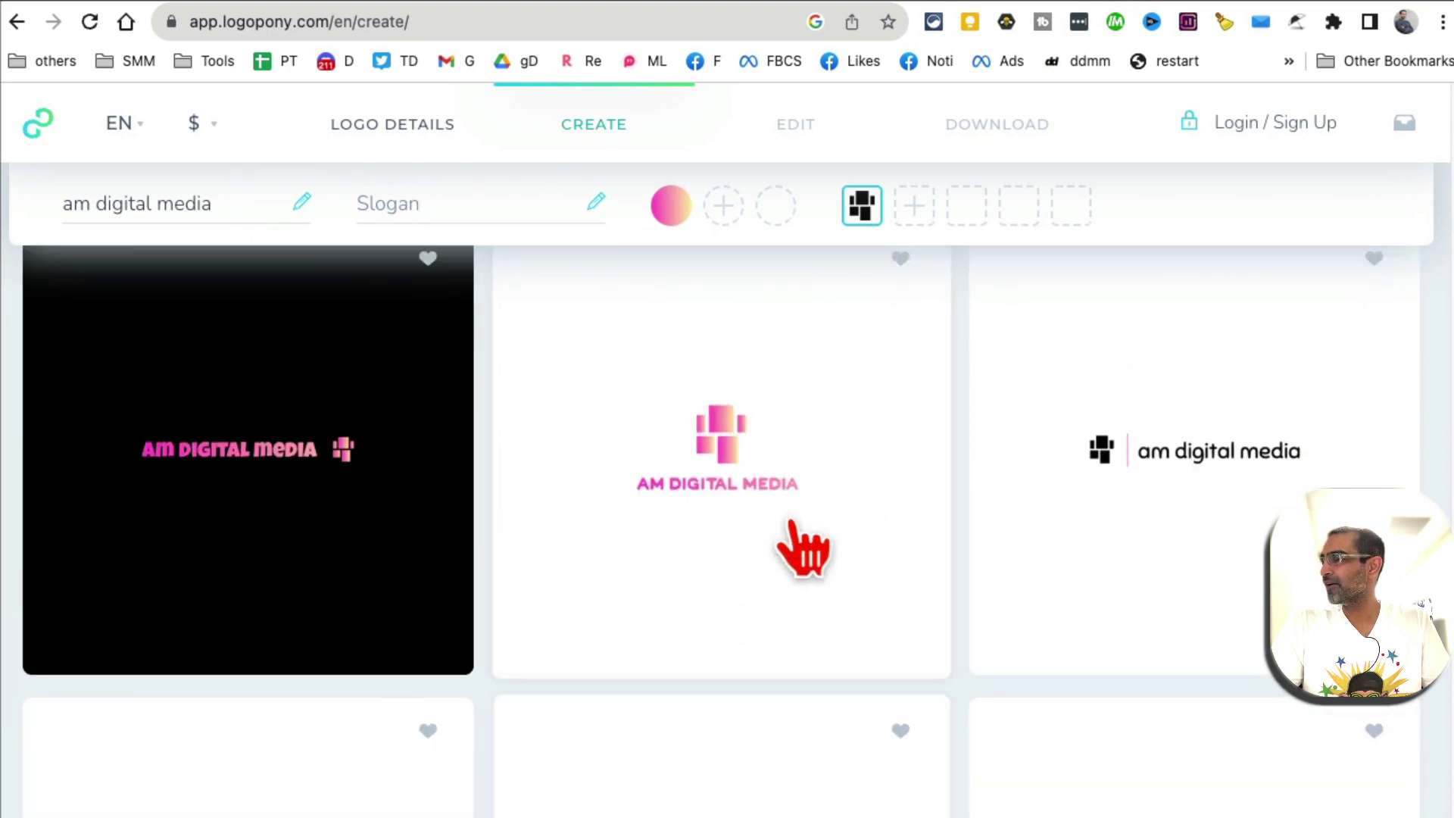
scroll(803, 546, "down", 5)
scroll(805, 546, "up", 5)
left_click(43, 127)
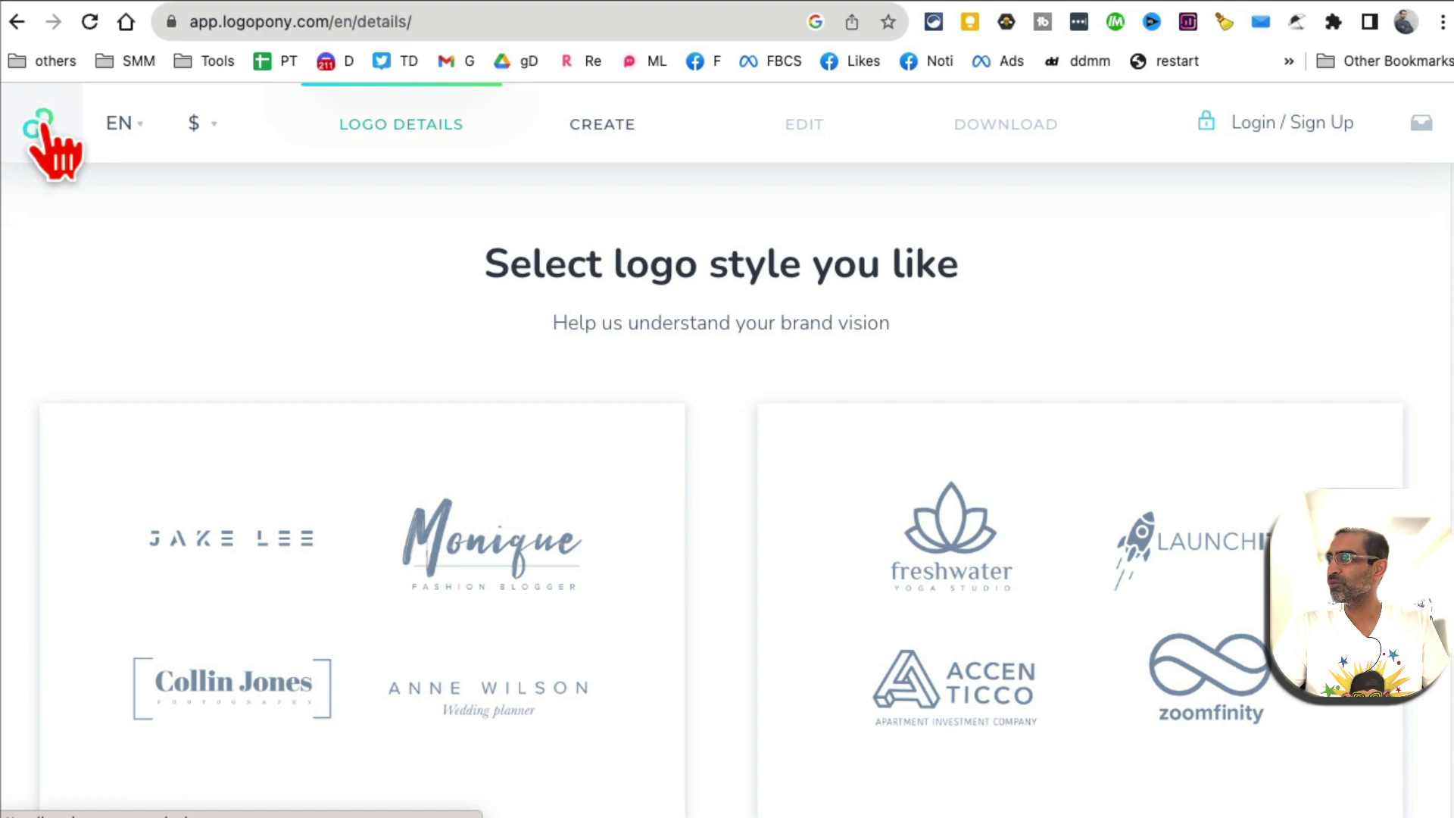